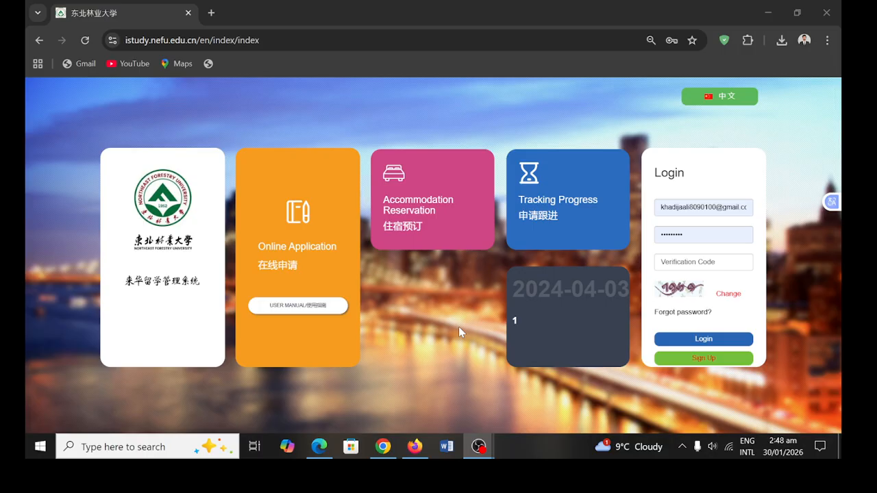
- Log in to the student account by entering the captcha verification code
left_click(383, 449)
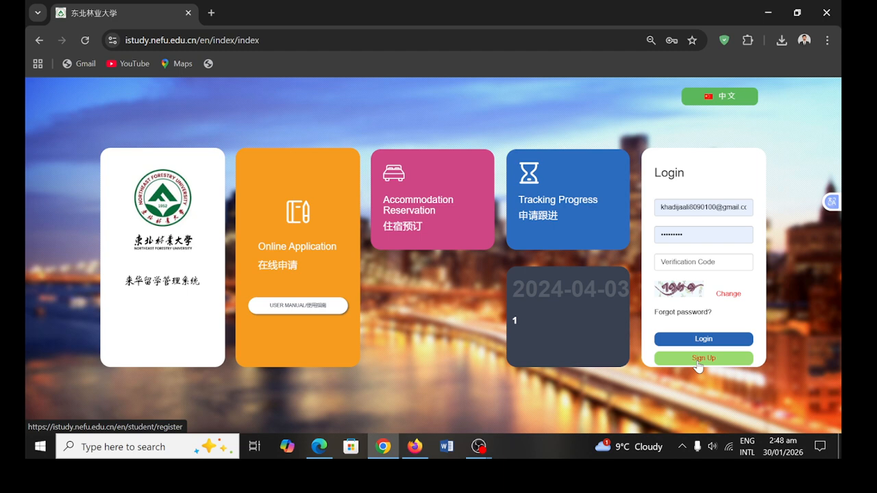
left_click(722, 260)
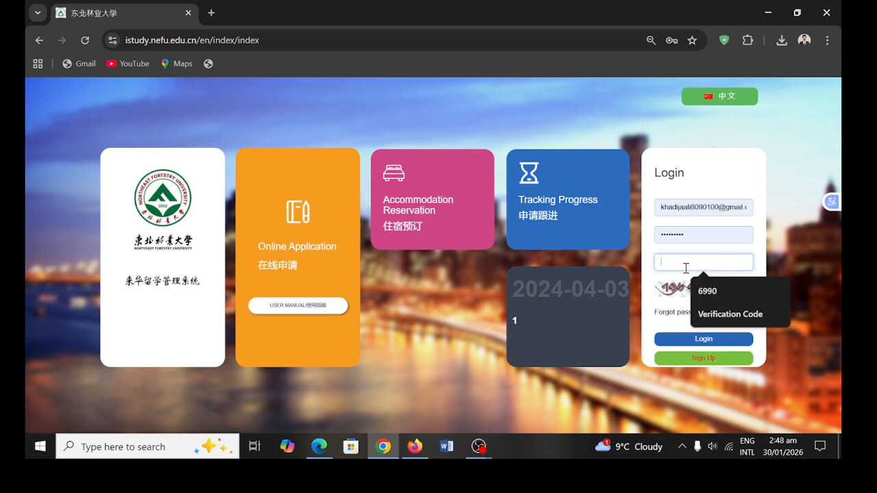
type("7")
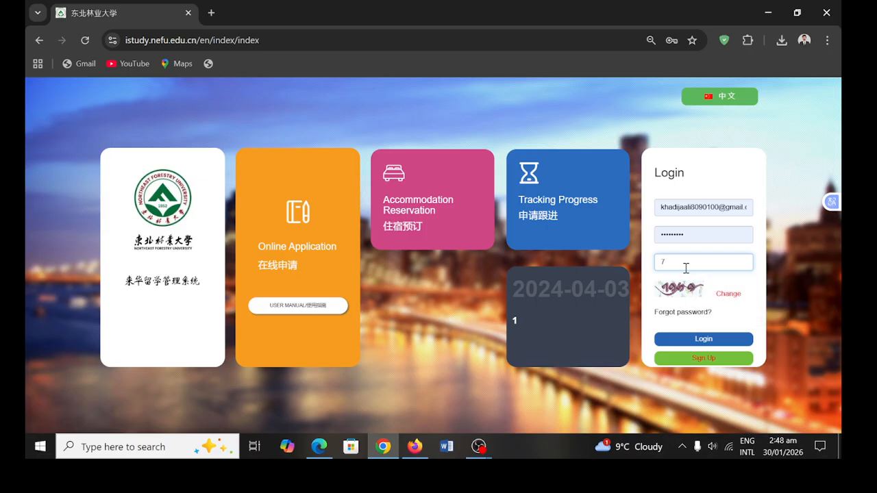
type("959")
left_click(718, 339)
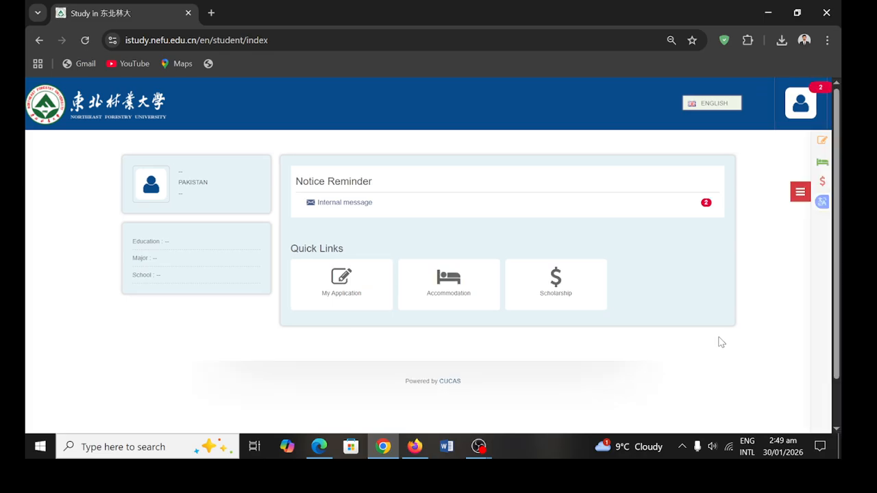
- Open My Application and review its empty list and admission steps
left_click(362, 293)
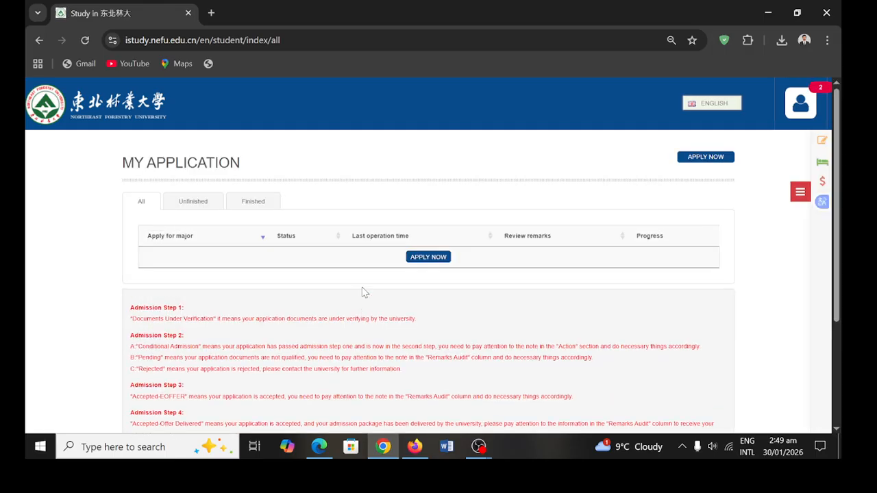
scroll(362, 293, "down", 3)
scroll(362, 294, "up", 3)
scroll(361, 294, "down", 3)
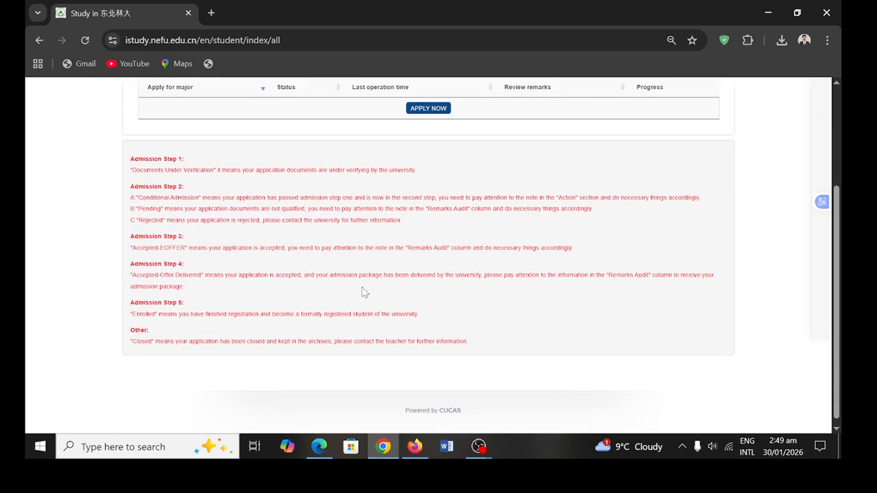
scroll(364, 293, "up", 3)
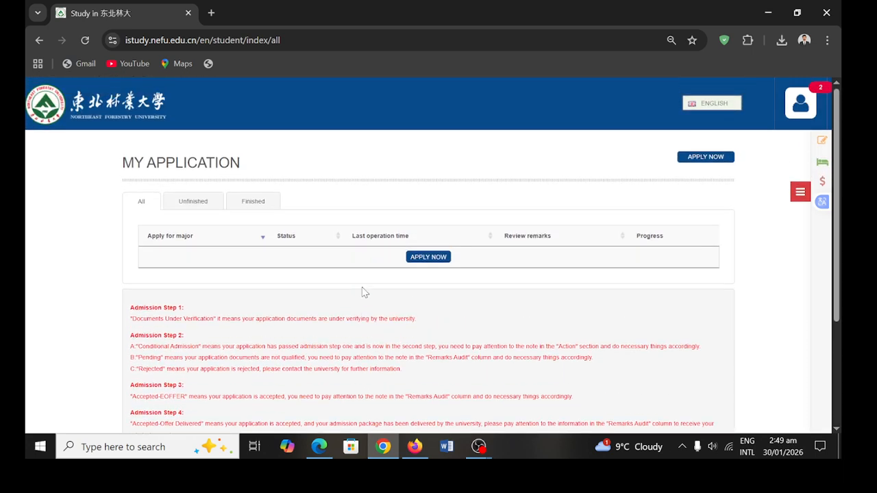
- Start a new application and list Bachelor's Degree programs
left_click(444, 261)
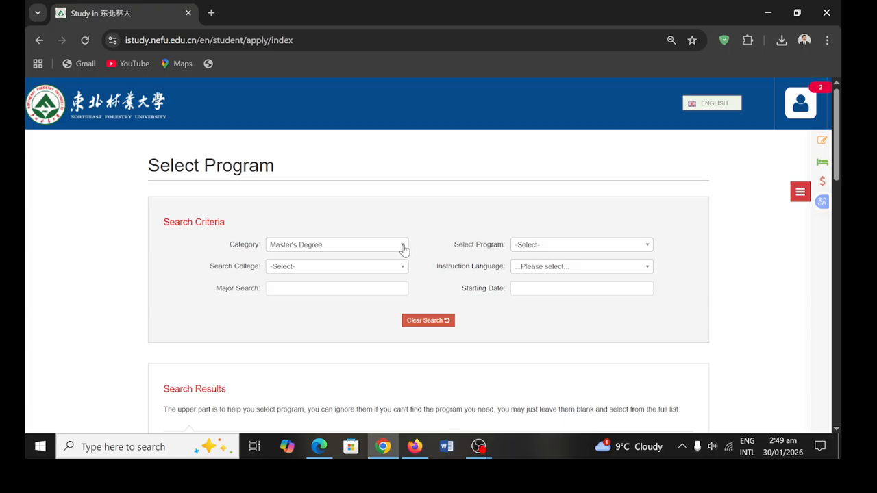
left_click(404, 248)
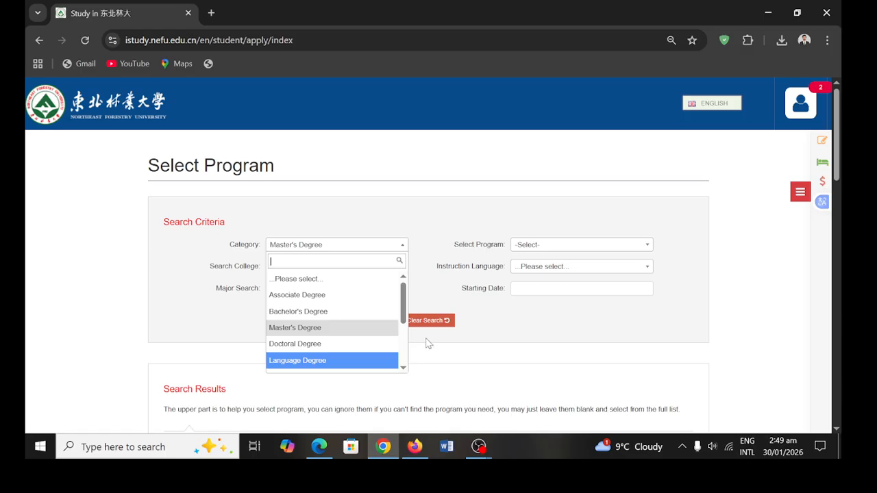
left_click(376, 317)
scroll(411, 329, "down", 4)
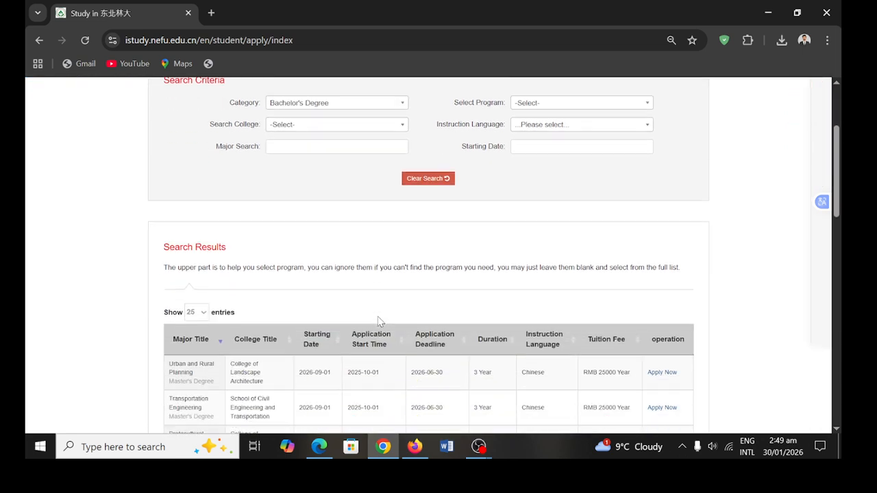
scroll(456, 343, "down", 2)
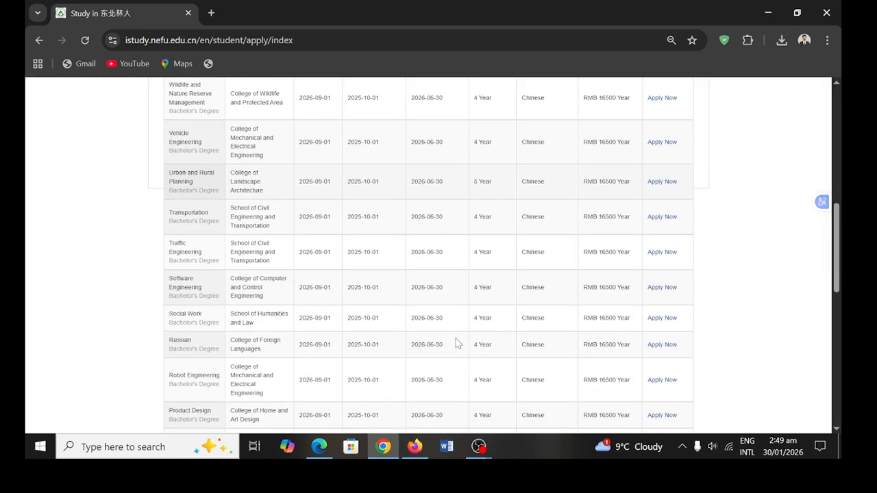
scroll(457, 343, "up", 2)
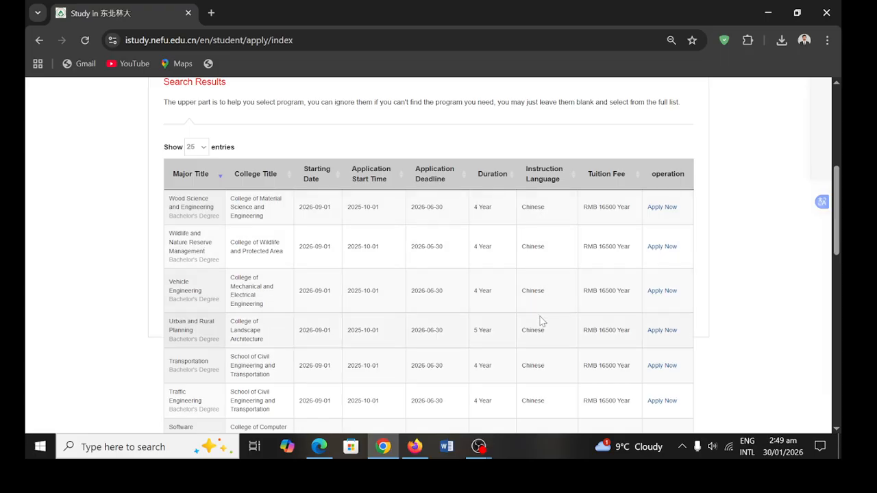
scroll(541, 321, "down", 10)
scroll(541, 317, "up", 15)
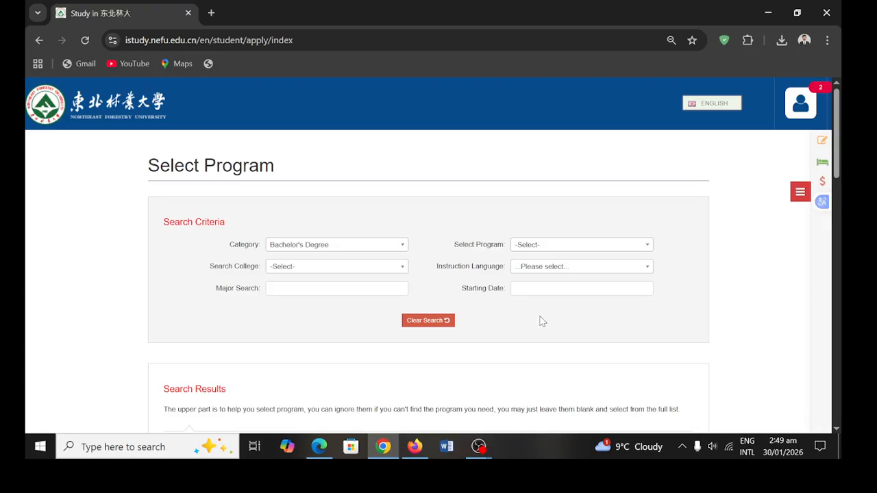
- Switch the category to Master's Degree and scroll down to the Forestry (English) row
left_click(405, 245)
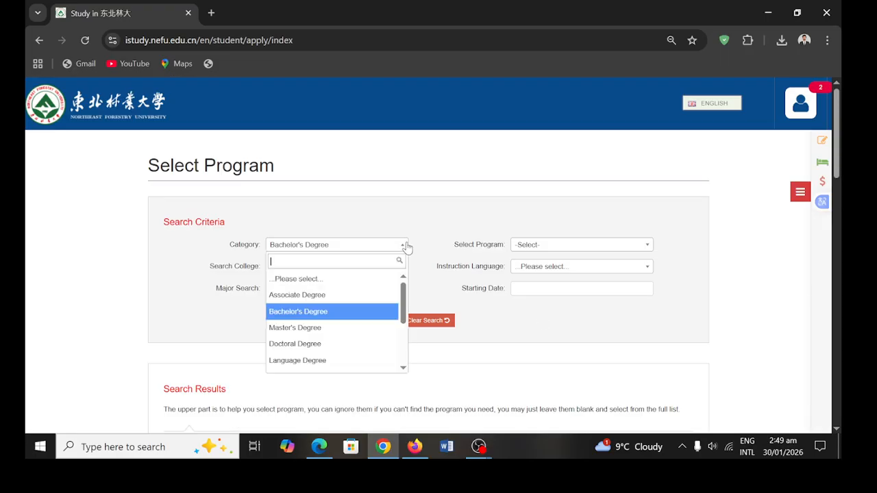
left_click(359, 328)
scroll(359, 331, "down", 4)
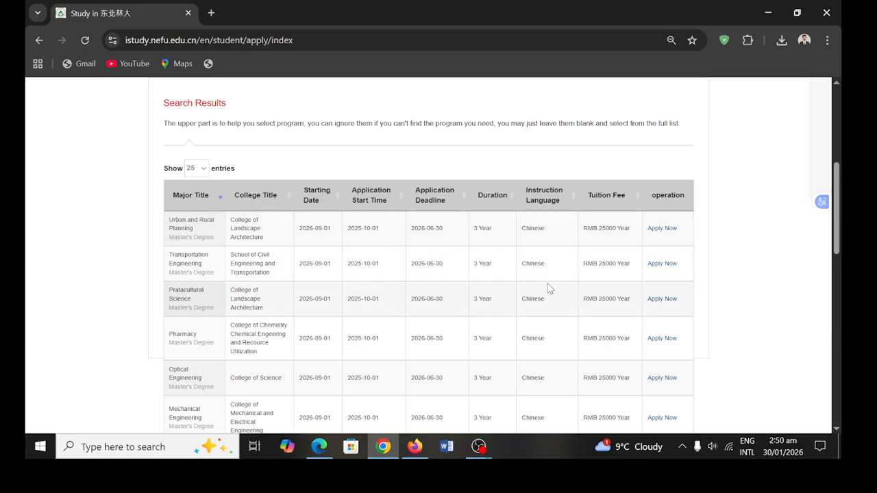
scroll(548, 288, "down", 4)
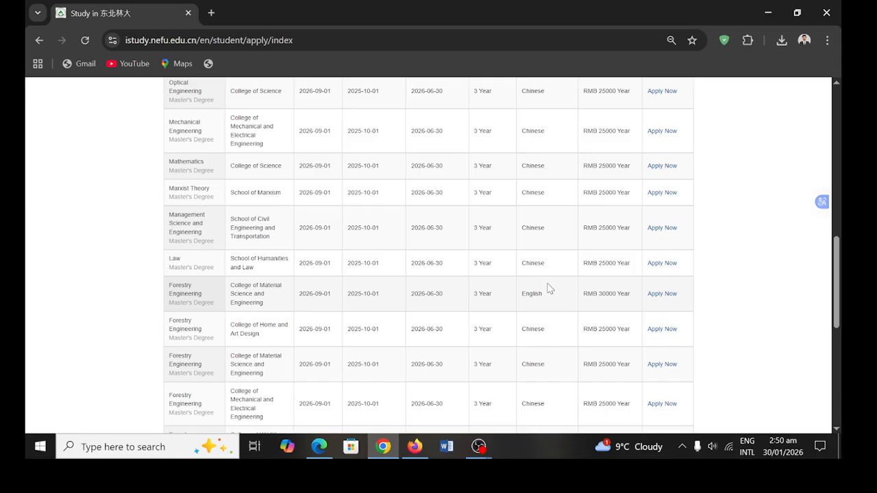
scroll(527, 338, "down", 1)
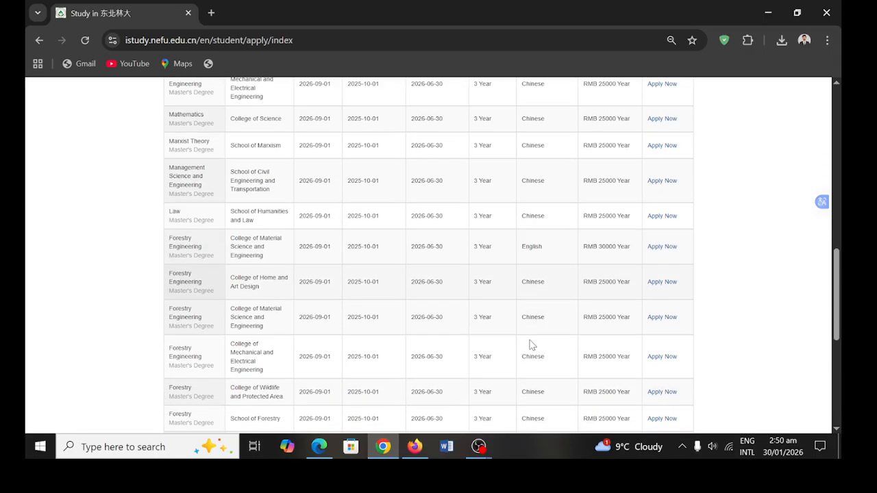
scroll(533, 344, "down", 1)
scroll(532, 339, "down", 1)
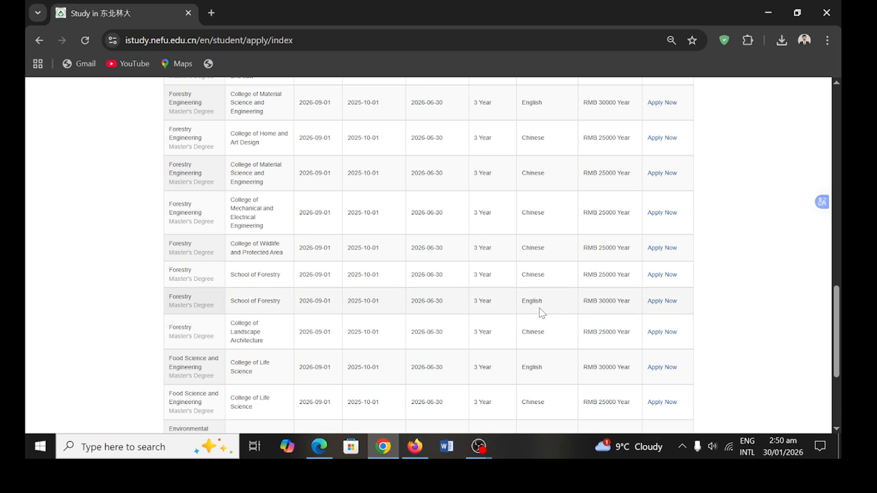
- Apply to the English-taught Forestry Master's and open its blank Personal Information form
left_click(663, 301)
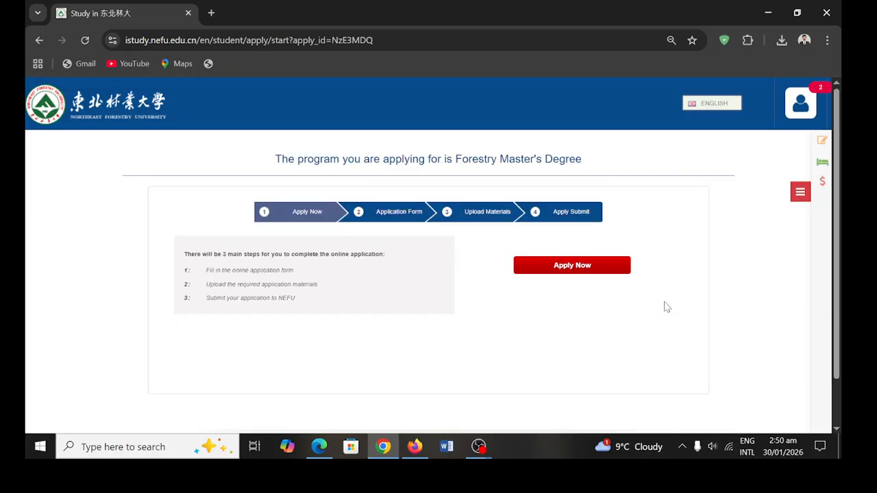
left_click(583, 267)
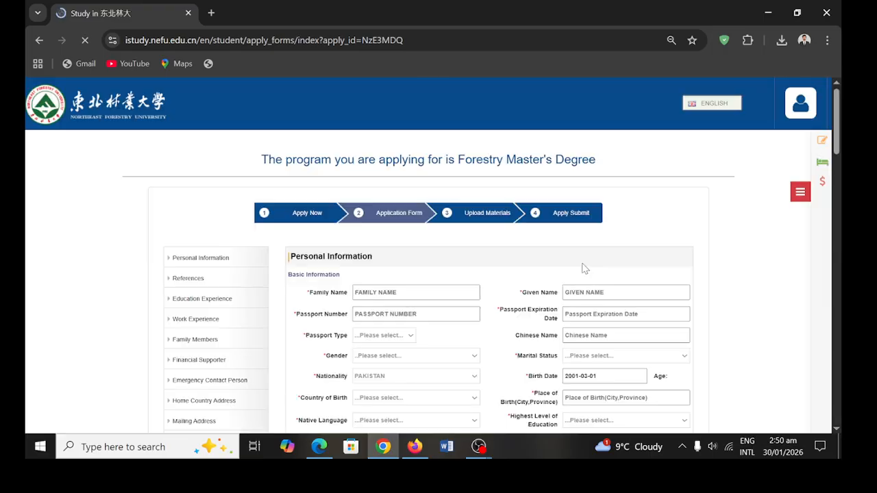
scroll(486, 311, "down", 20)
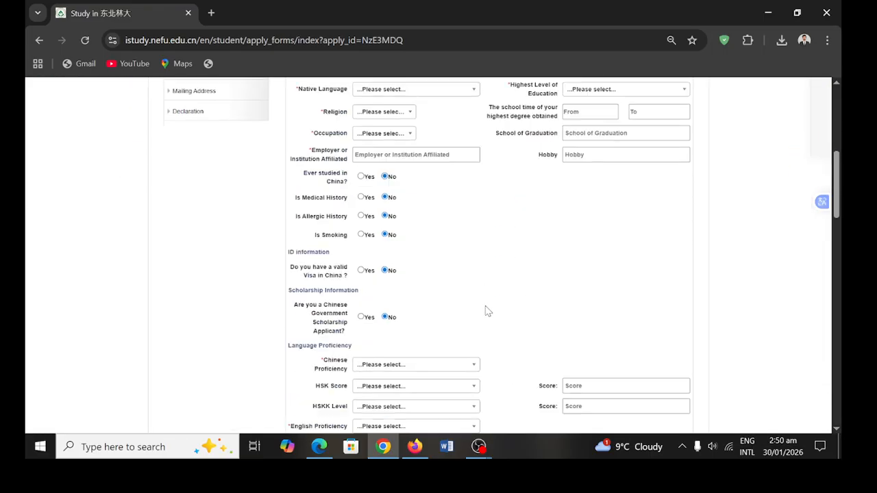
scroll(485, 310, "up", 15)
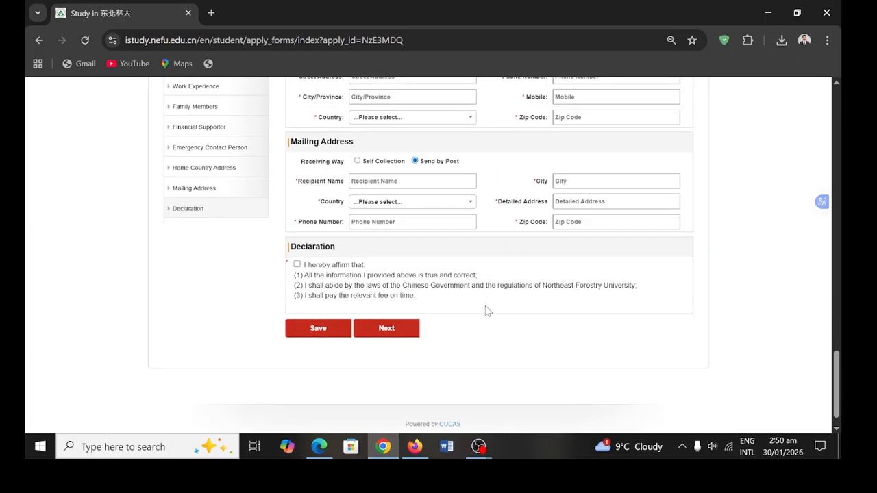
scroll(486, 310, "up", 4)
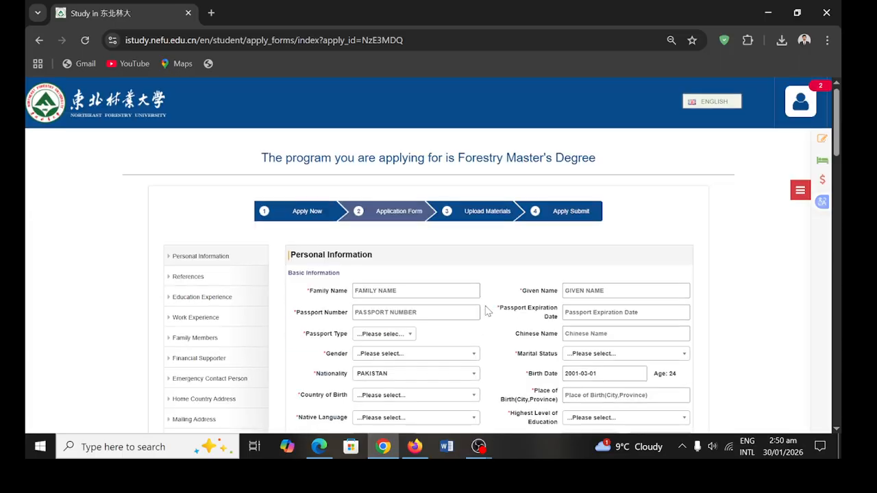
- Autofill the names from the saved profile, enter the passport number, and set expiry 2025-12-31
left_click(438, 291)
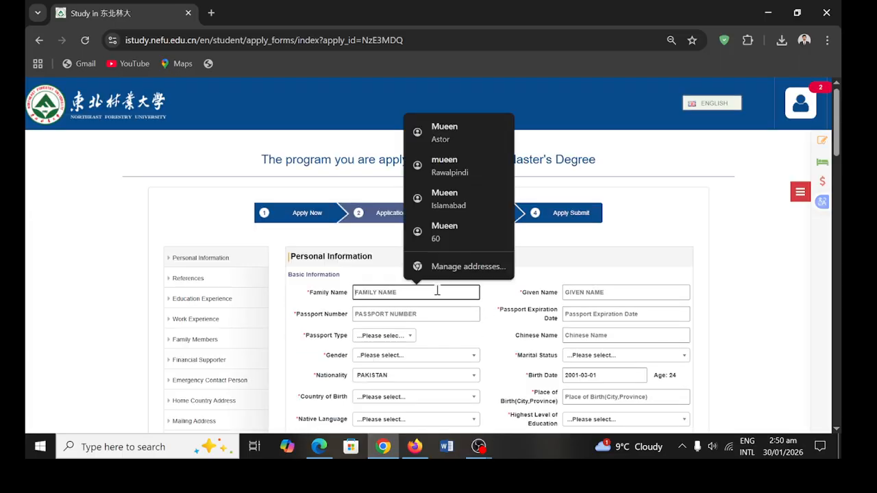
left_click(476, 134)
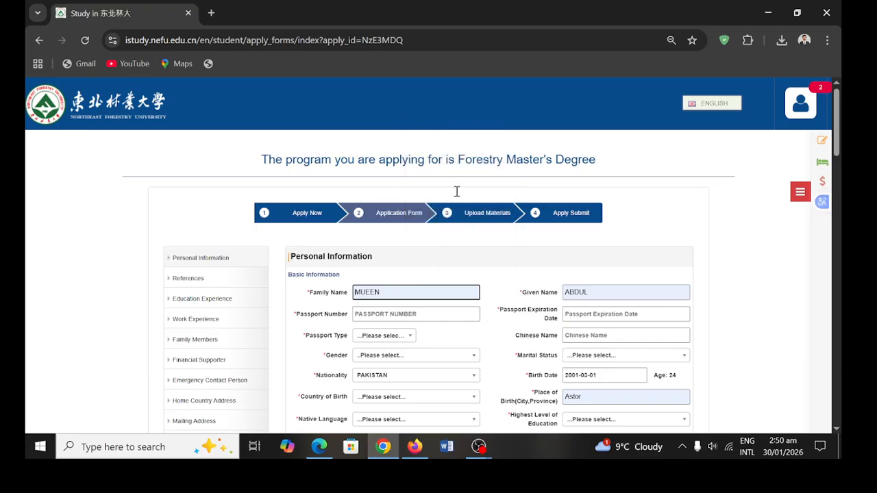
left_click(418, 314)
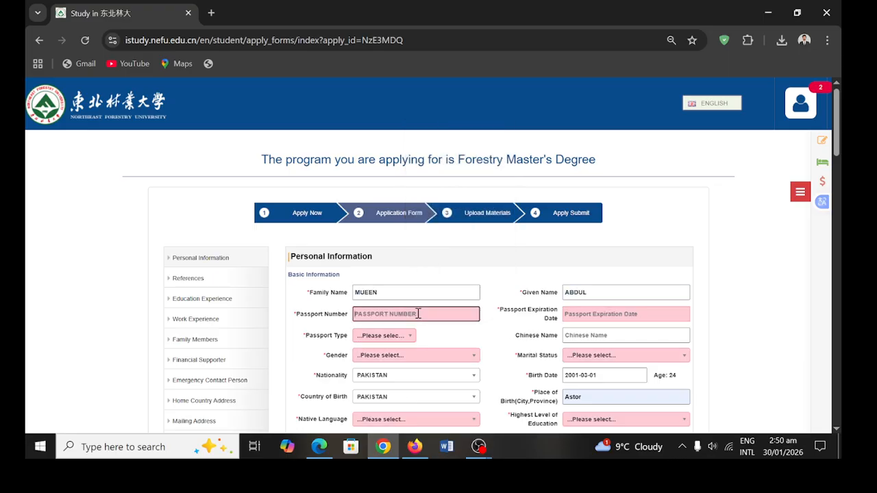
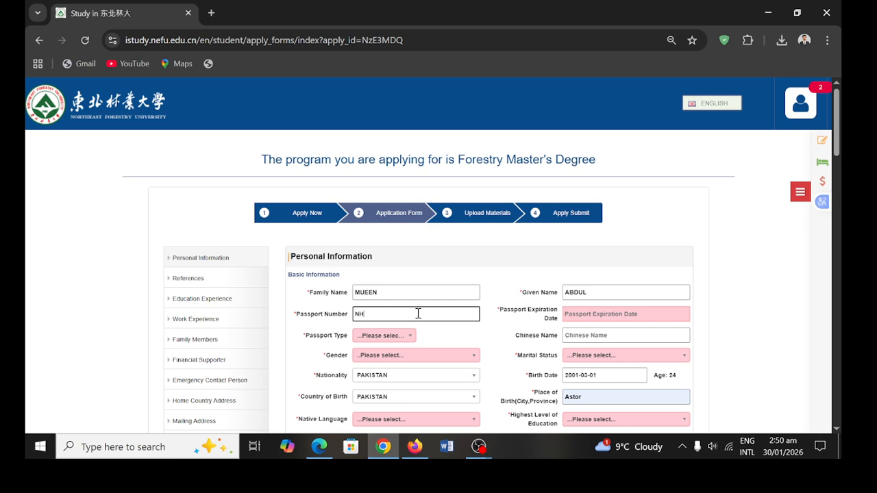
left_click(645, 316)
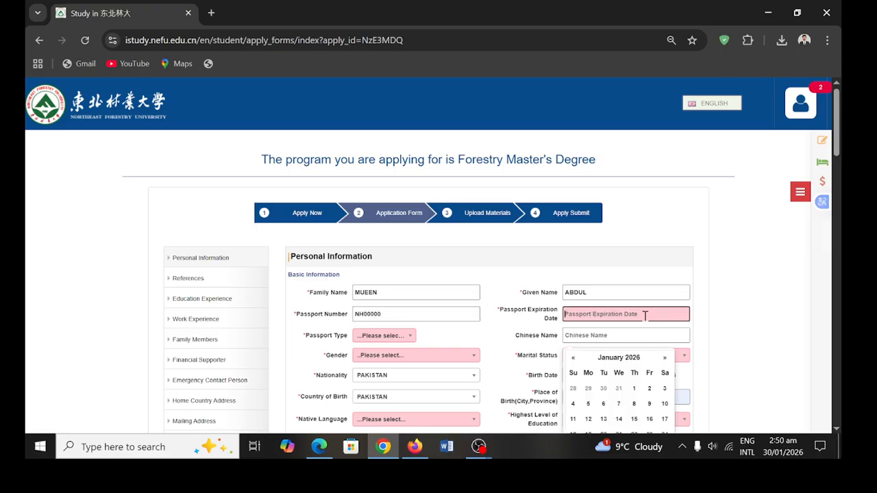
left_click(619, 389)
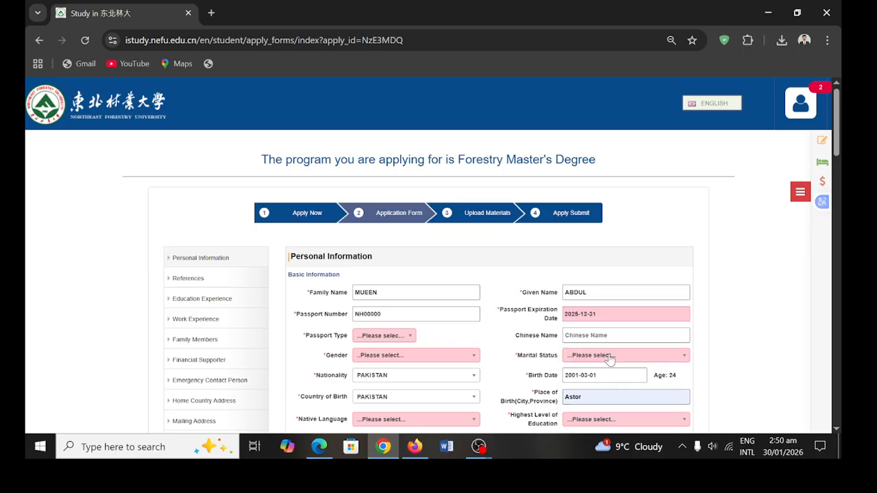
- Set passport type to Ordinary Passport, marital status to single, and nationality to PAKISTAN
left_click(398, 338)
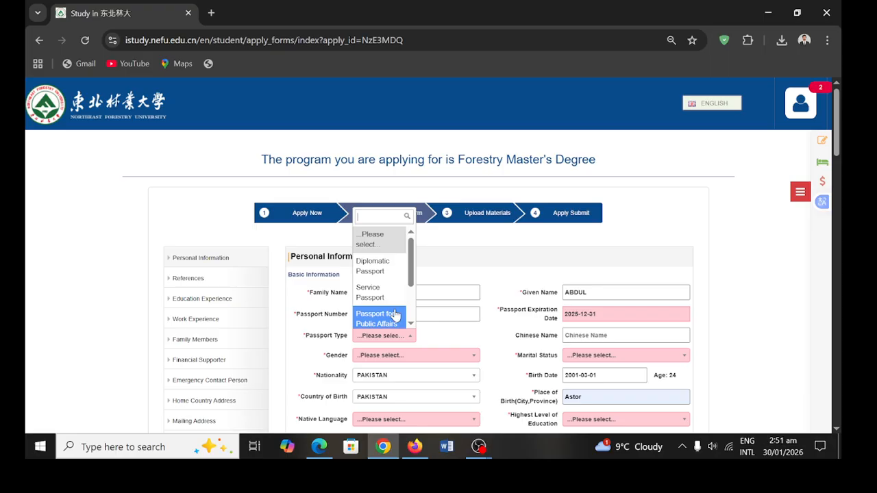
scroll(394, 313, "down", 2)
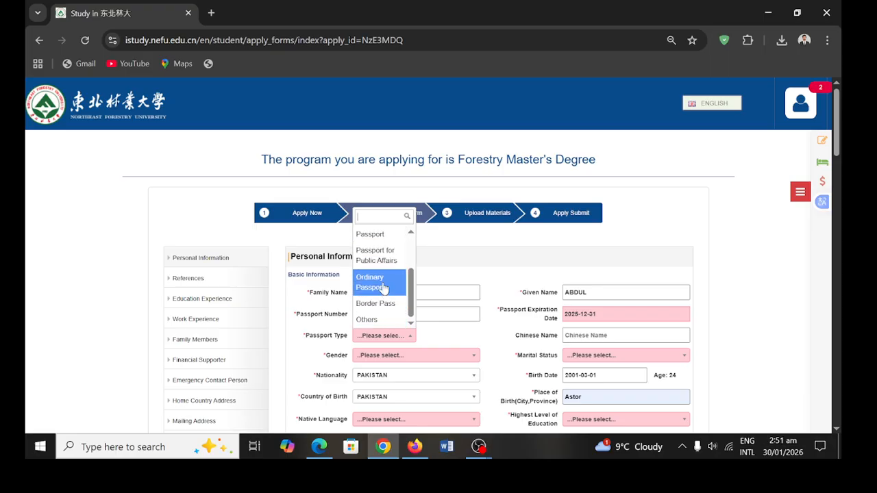
left_click(385, 283)
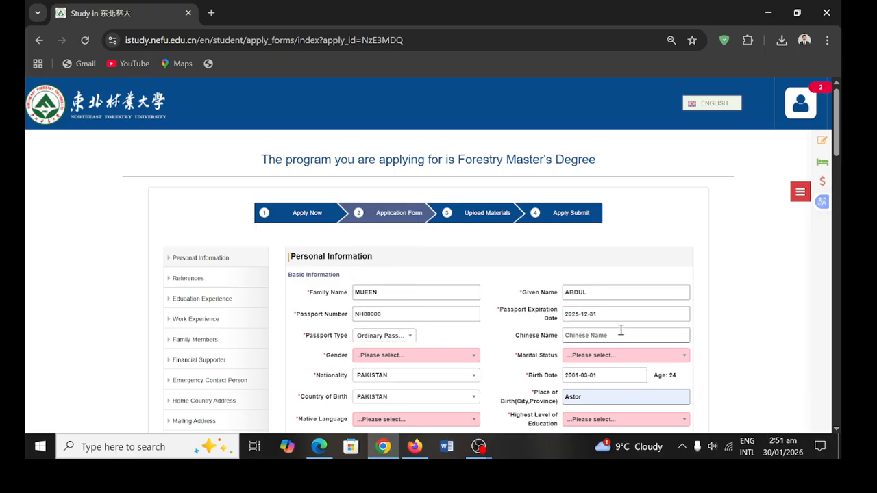
left_click(638, 361)
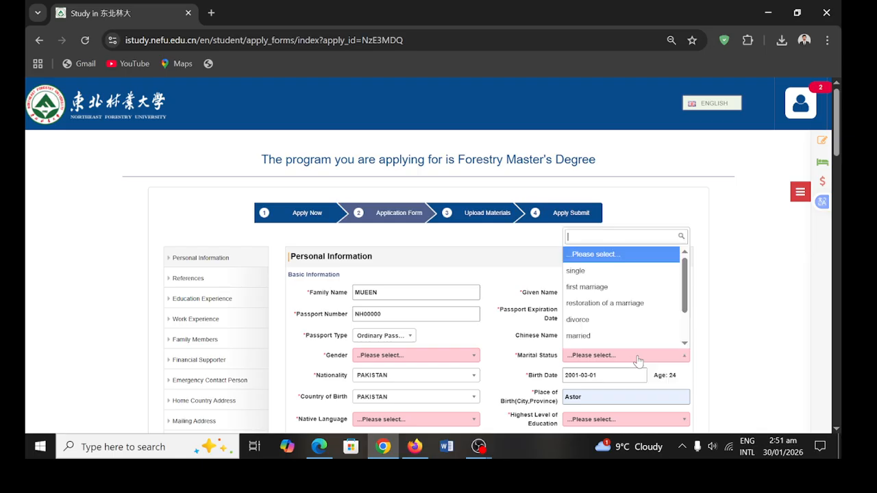
left_click(598, 273)
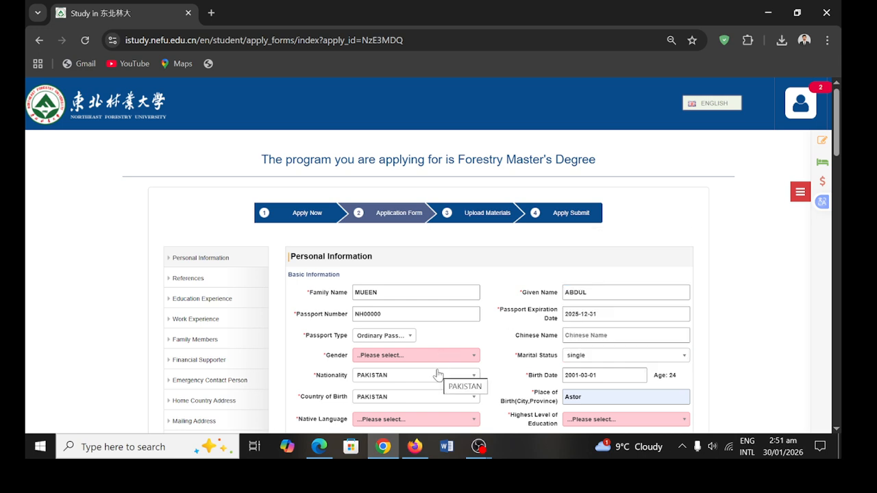
scroll(454, 373, "down", 1)
left_click(468, 327)
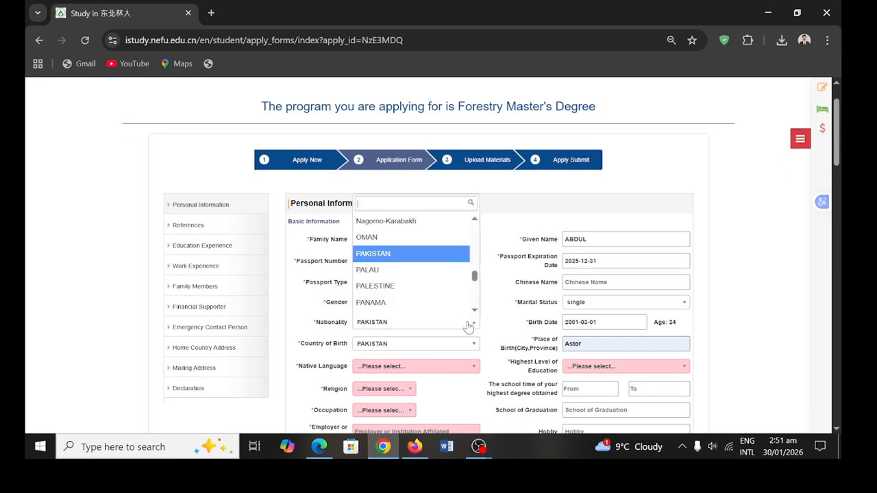
left_click(440, 254)
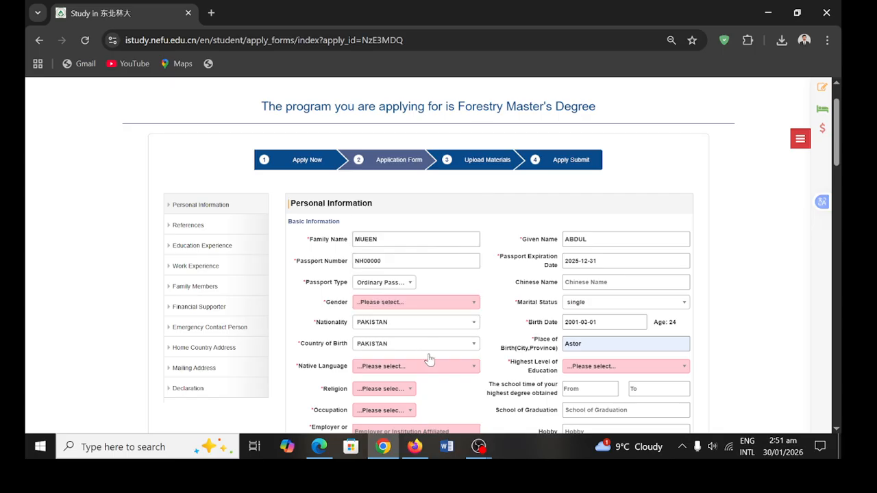
scroll(430, 368, "down", 1)
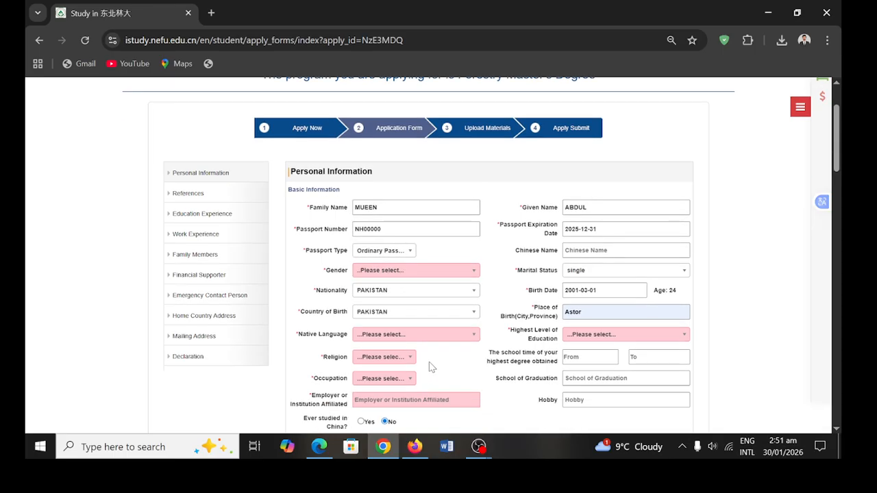
- Change place of birth to Astore,pak and set native language to Urdu
left_click(598, 314)
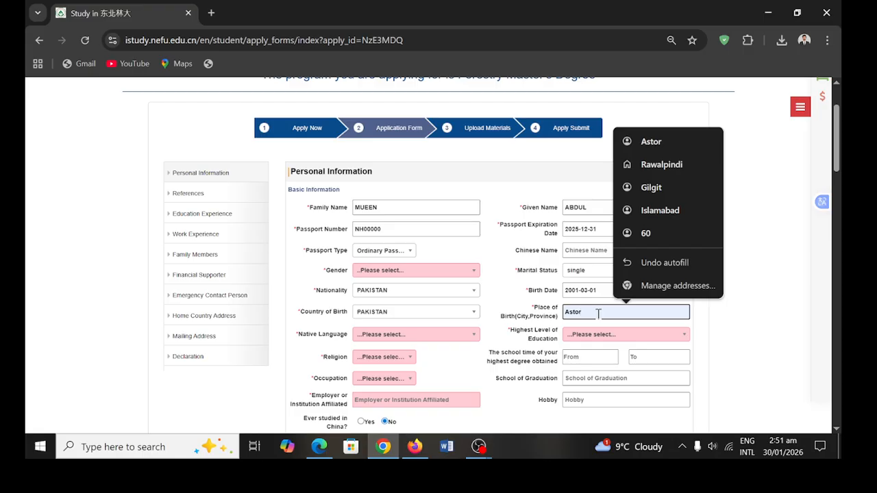
type("e")
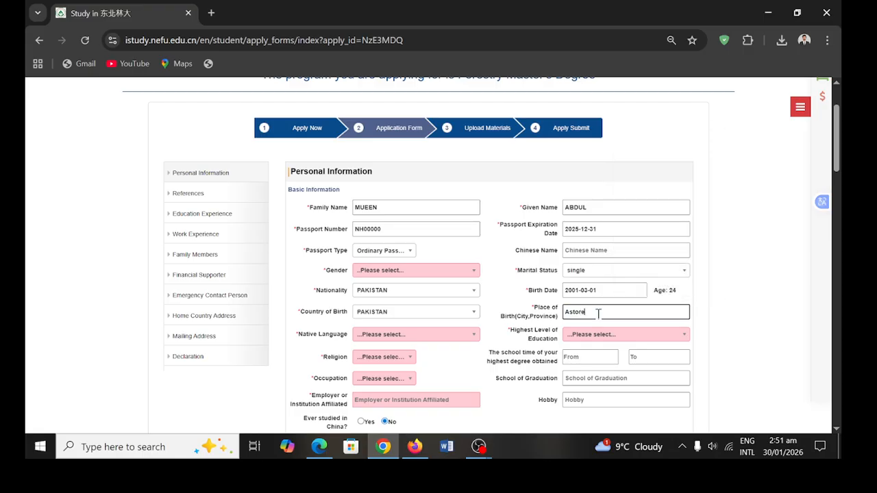
type(",pak")
scroll(442, 344, "down", 1)
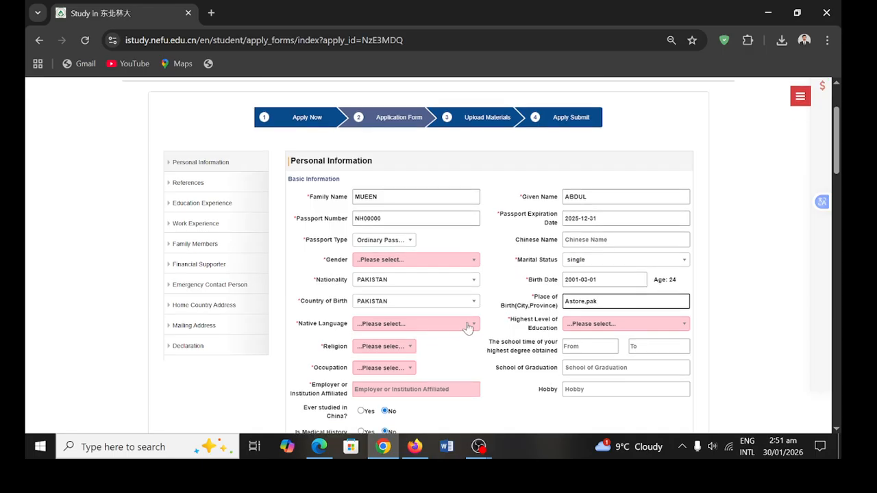
left_click(466, 324)
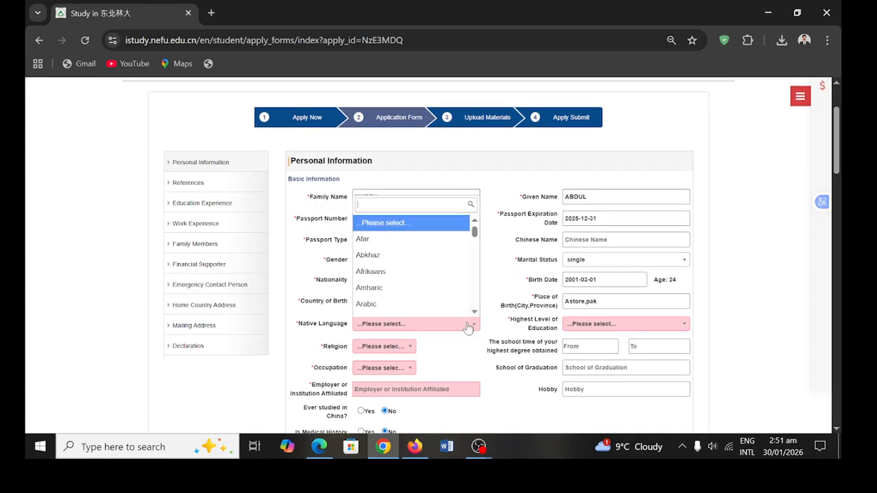
type("urd")
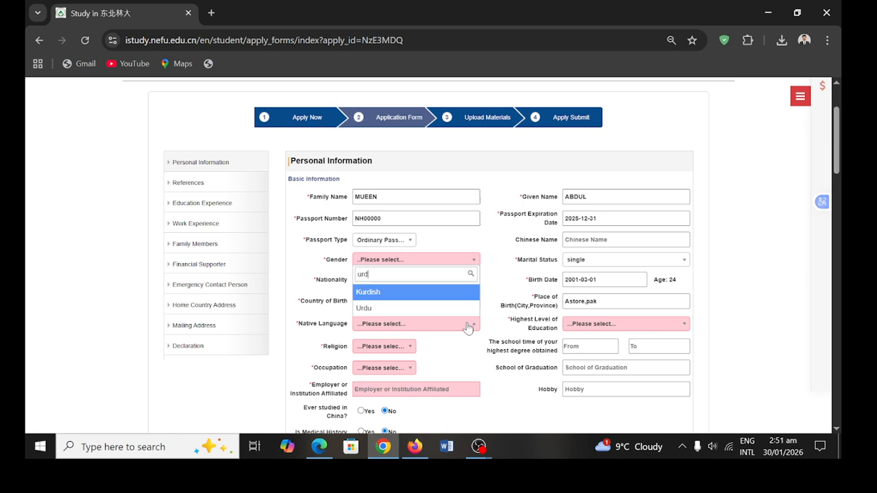
left_click(433, 307)
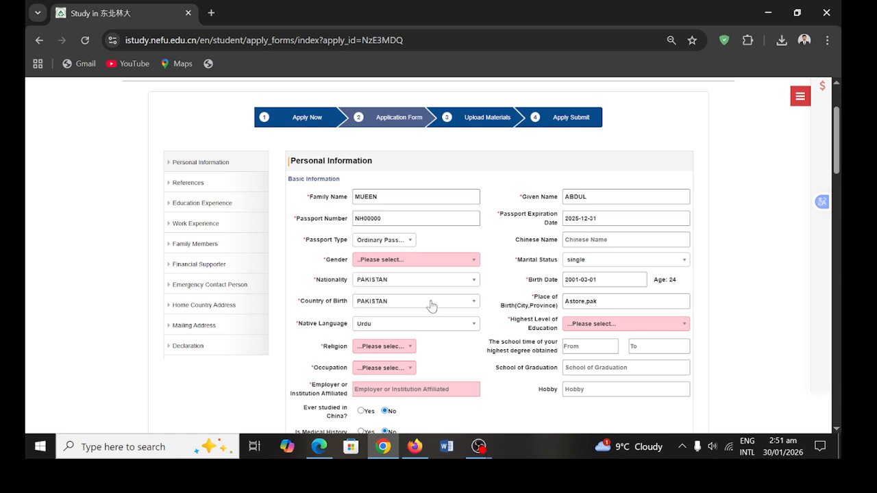
- Set religion to Islamism, occupation to Student, and highest education to Undergraduate
left_click(407, 355)
left_click(399, 289)
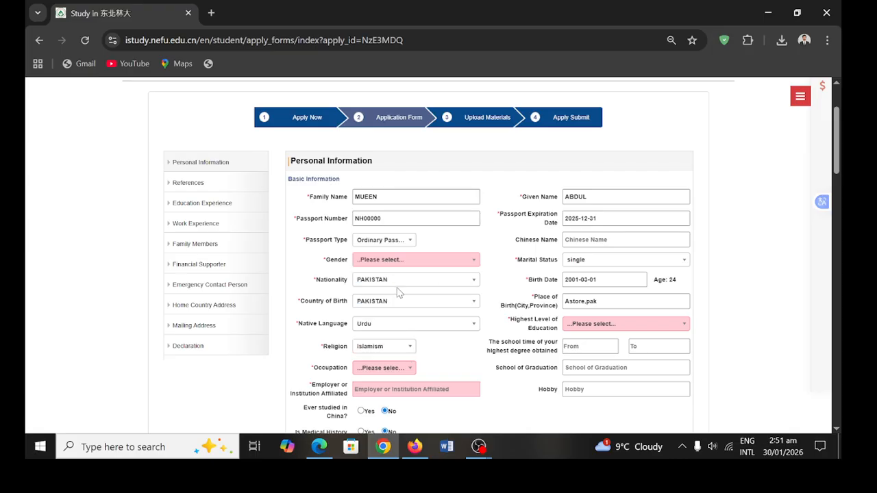
scroll(418, 348, "down", 1)
left_click(407, 348)
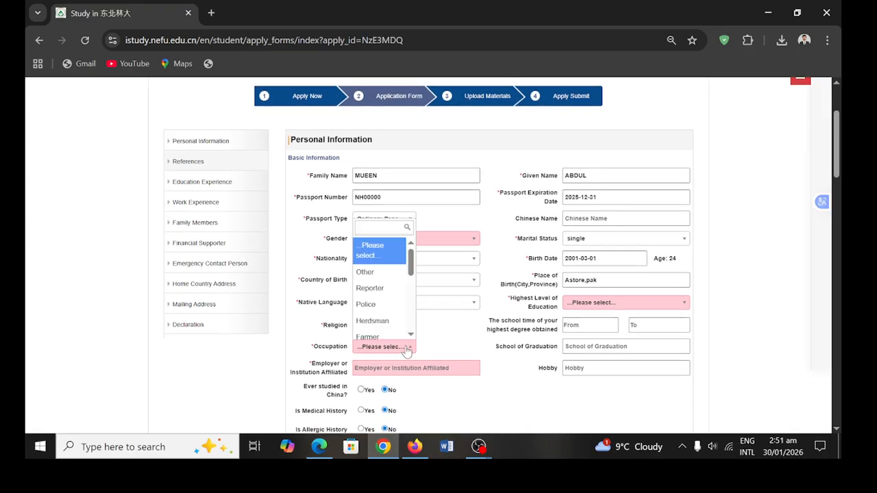
scroll(394, 308, "down", 5)
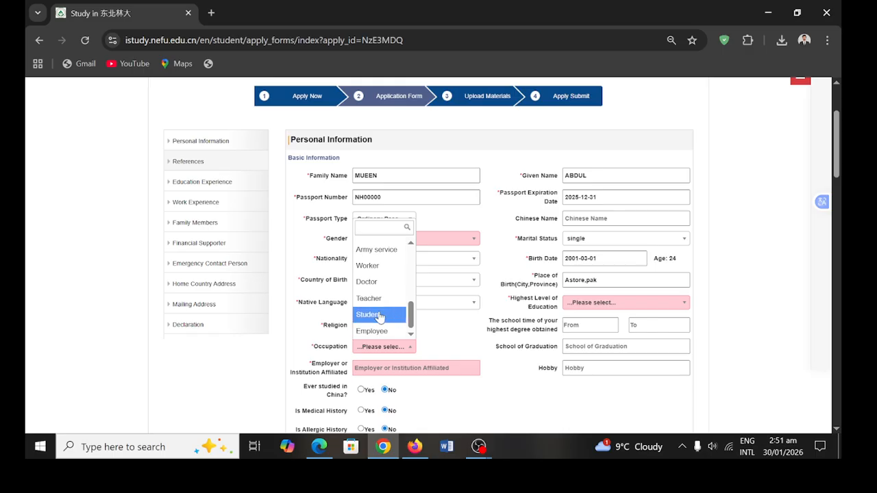
left_click(379, 316)
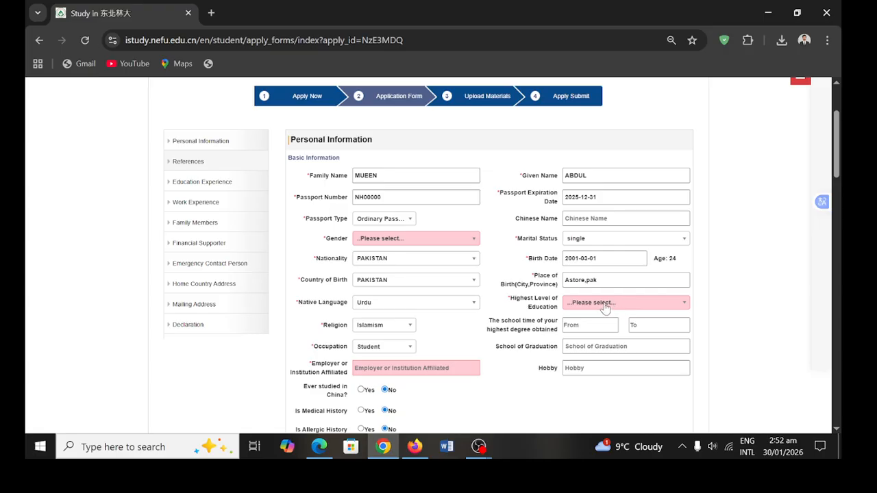
left_click(624, 303)
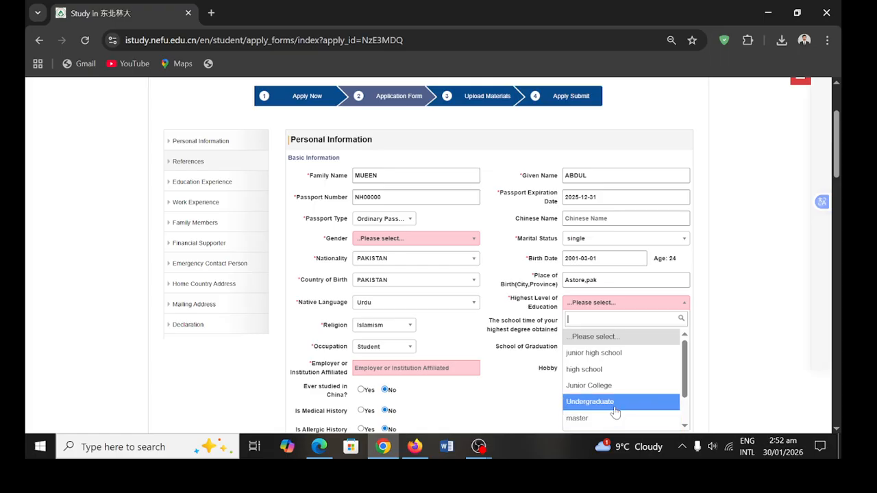
left_click(614, 410)
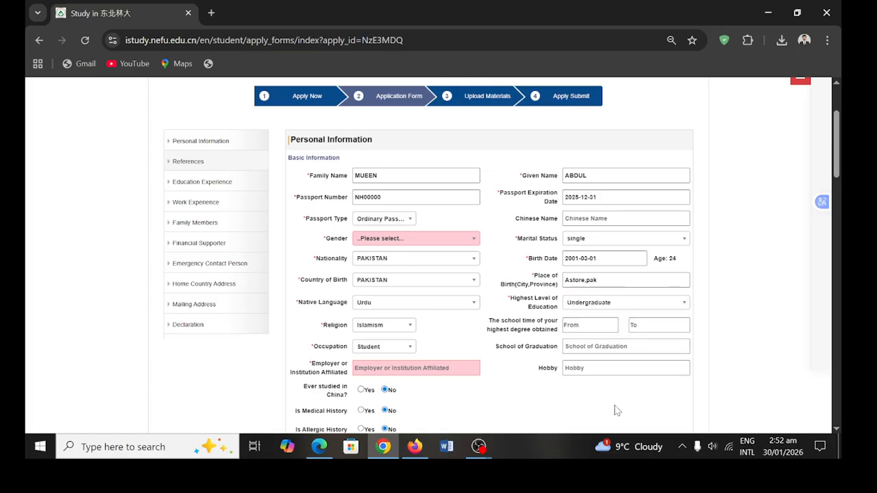
- Set the highest degree's study start date to 2021-11-03
left_click(595, 331)
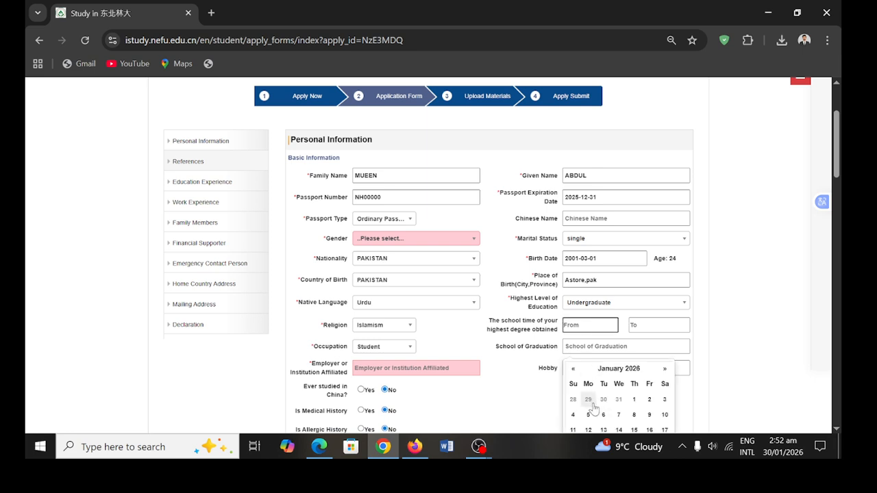
left_click(572, 369)
left_click(572, 369)
left_click(572, 370)
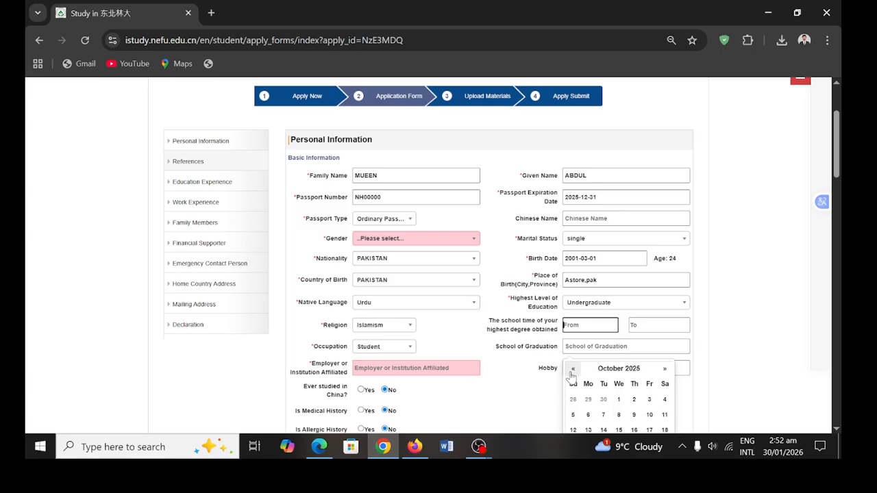
left_click(572, 370)
left_click(572, 369)
left_click(619, 368)
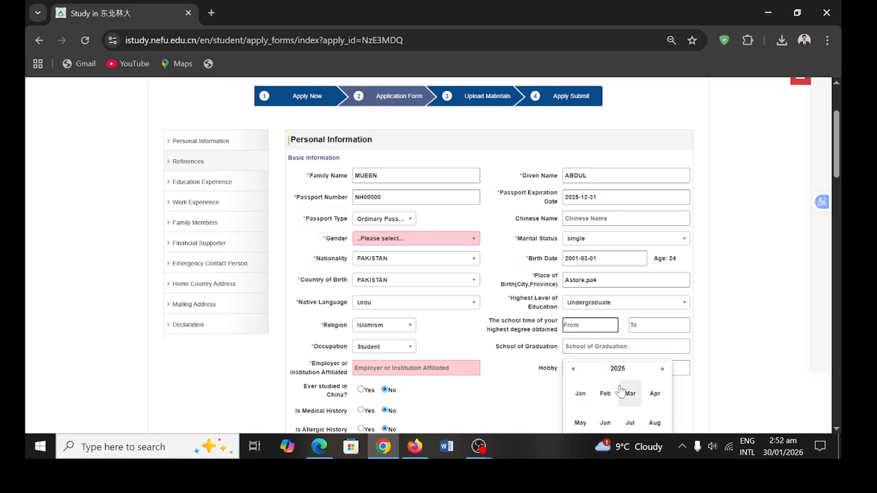
scroll(621, 388, "up", 1)
scroll(621, 388, "down", 3)
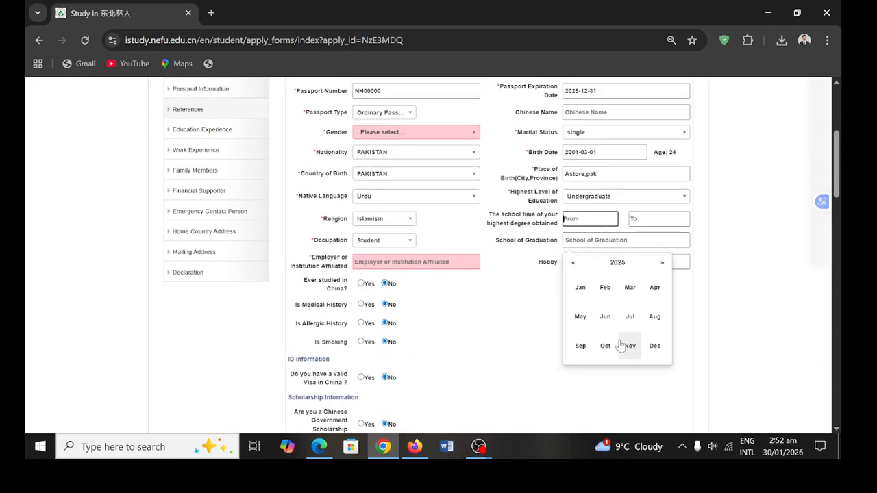
left_click(571, 263)
left_click(572, 263)
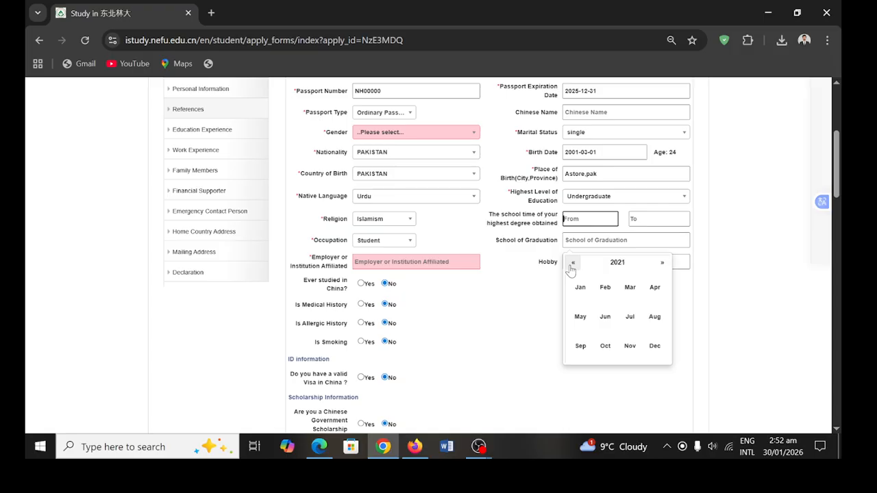
left_click(630, 347)
left_click(620, 294)
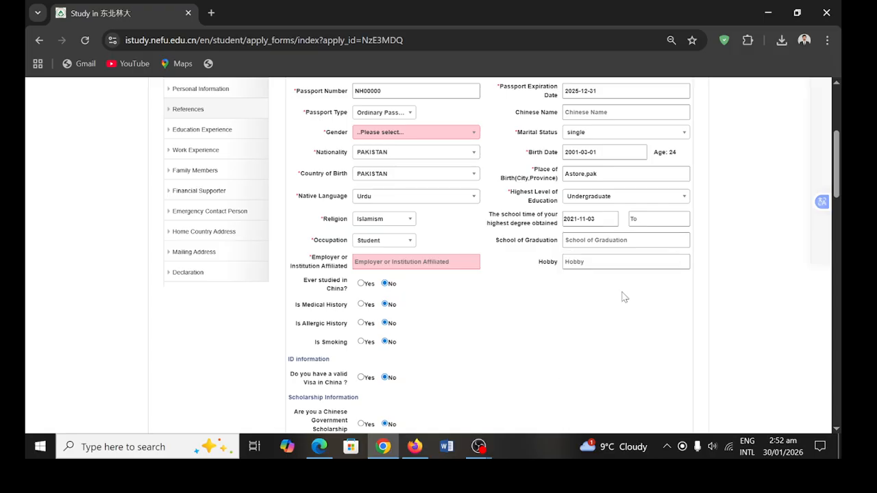
- Set the highest degree's study end date to 2025-07-24
left_click(642, 221)
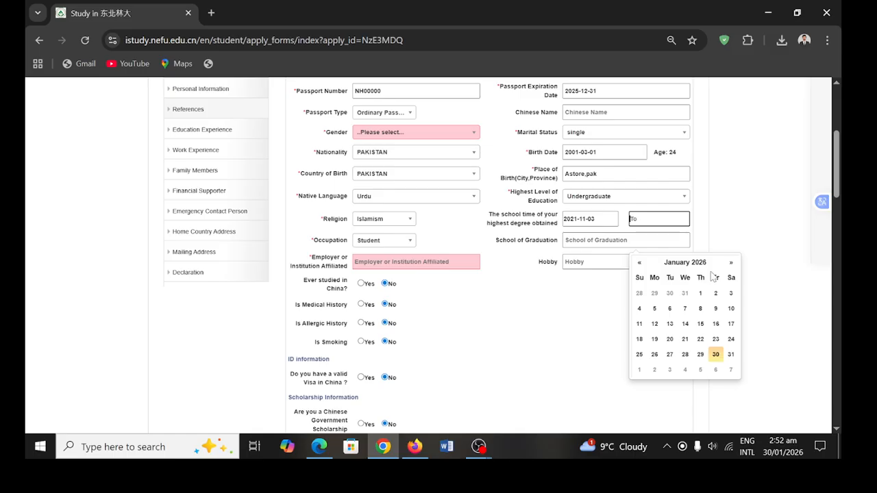
left_click(639, 266)
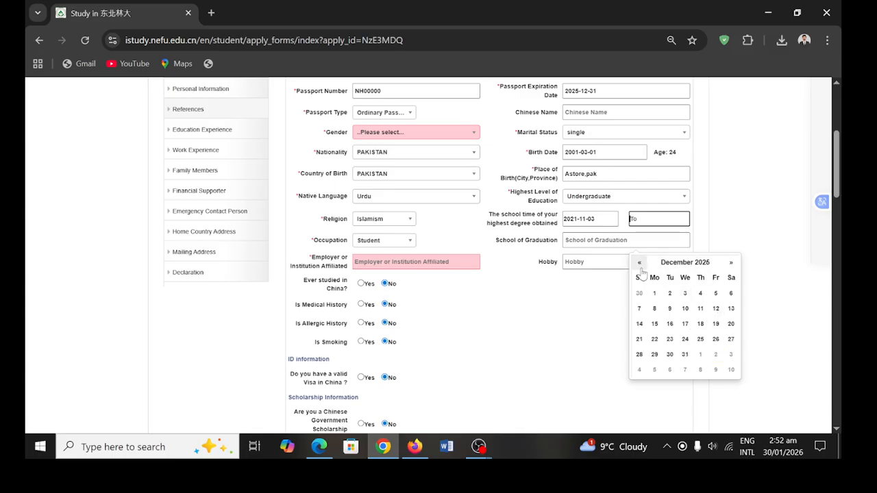
left_click(639, 263)
left_click(639, 264)
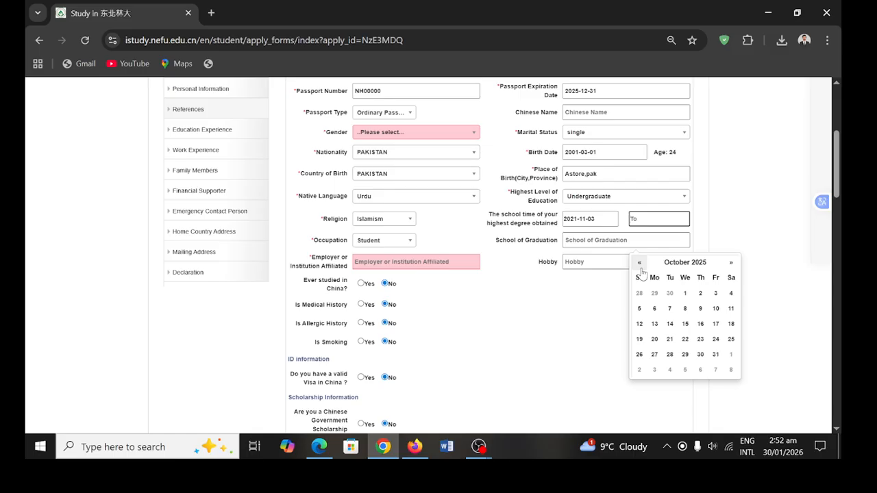
left_click(639, 264)
left_click(639, 263)
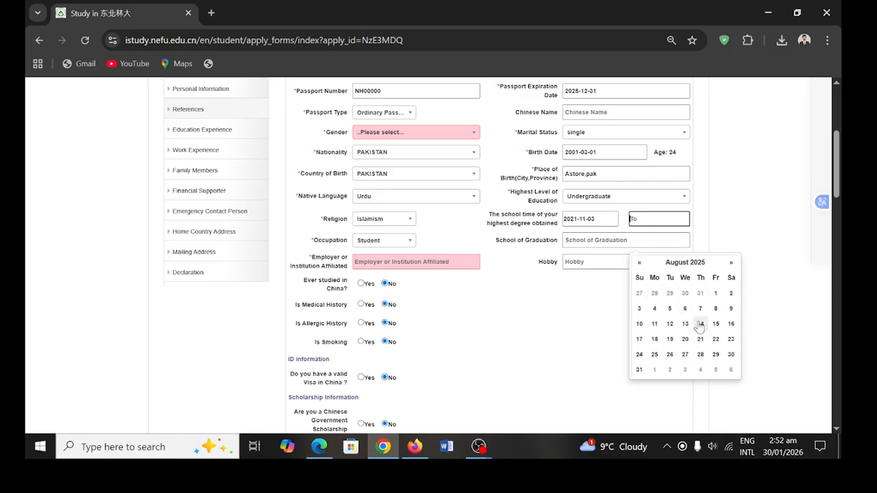
left_click(640, 264)
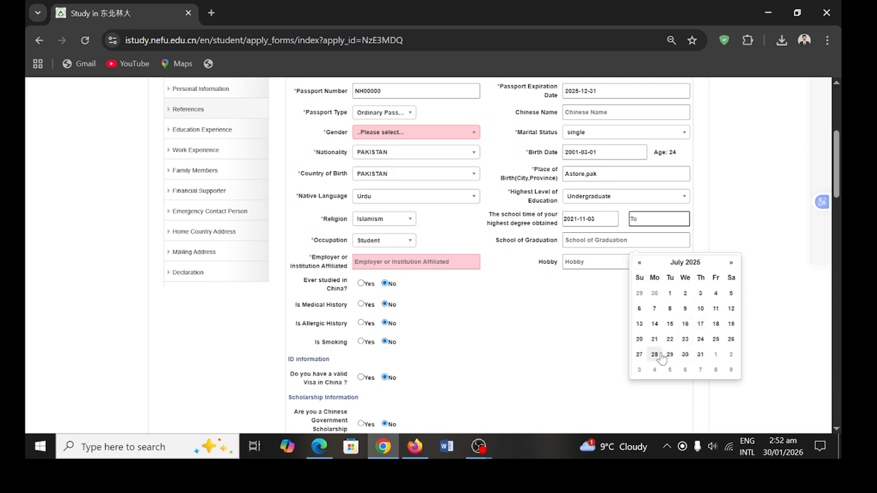
left_click(702, 341)
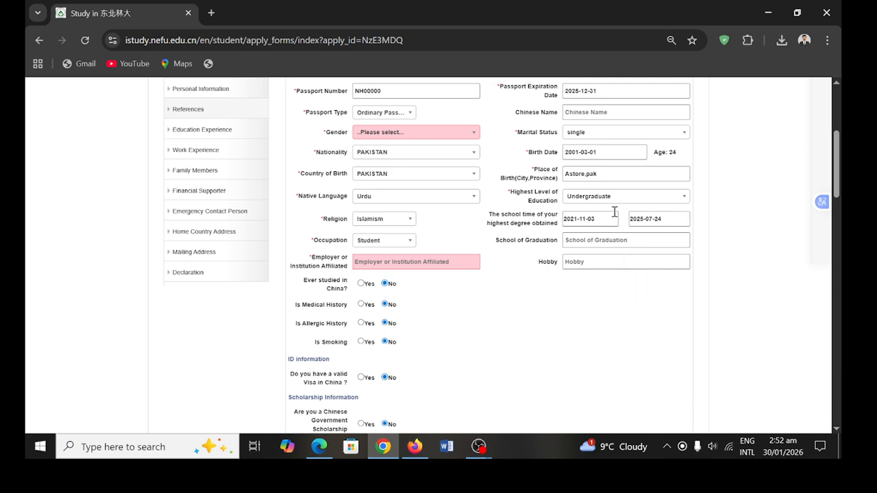
- Enter 'arid agriculture univesity rawalpindi' as the school of graduation
left_click(589, 240)
left_click(589, 240)
type("ar")
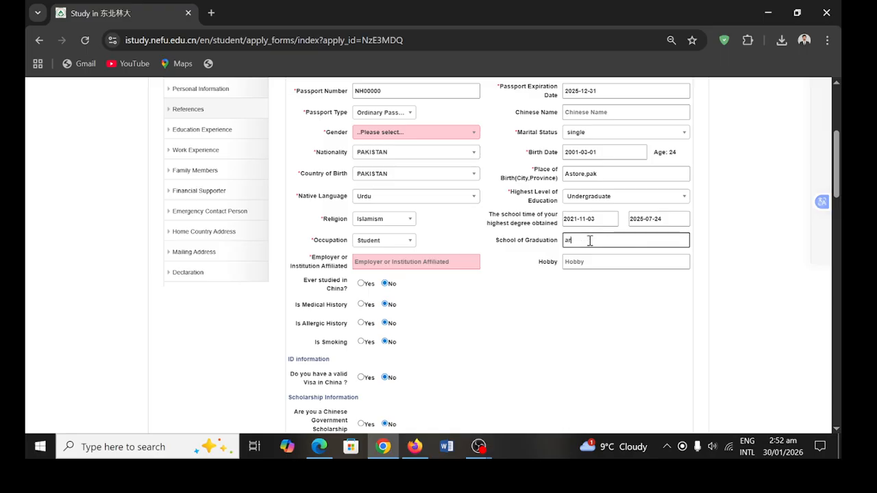
type("id agriculture univesity rawalpi")
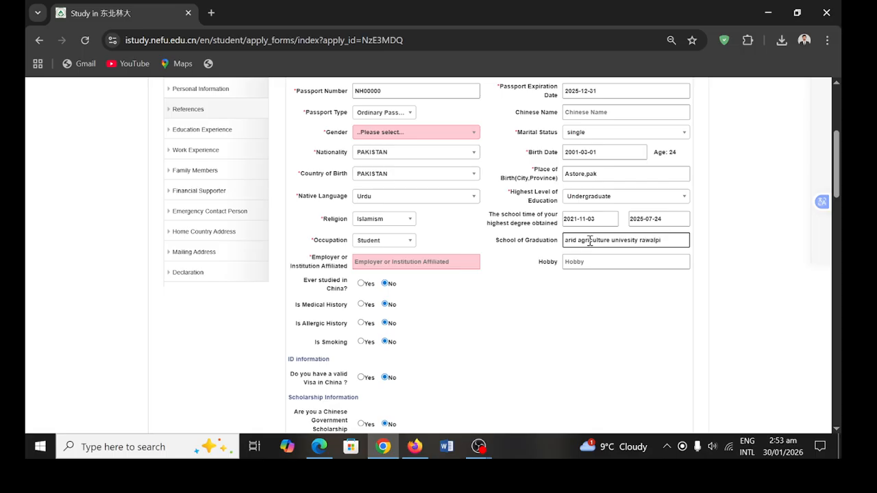
type("nsi")
key("BackSpace")
type("di")
- Enter 'cricket ,volleyball,haking' as the hobbies
left_click(610, 264)
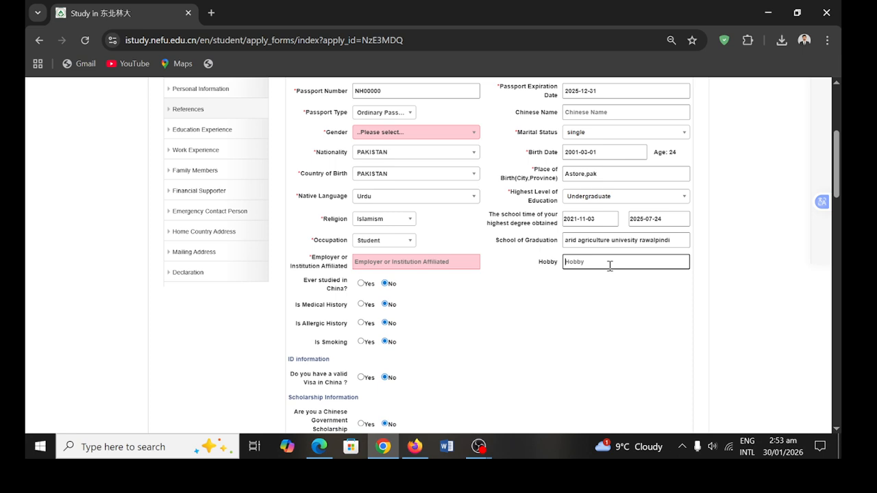
type("cri")
type("ke")
key("BackSpace")
key("BackSpace")
type("ket ,volleyball,haking")
- Keep occupation as Student and enter 'arid agriculture university' as employer or institution affiliated
left_click(412, 241)
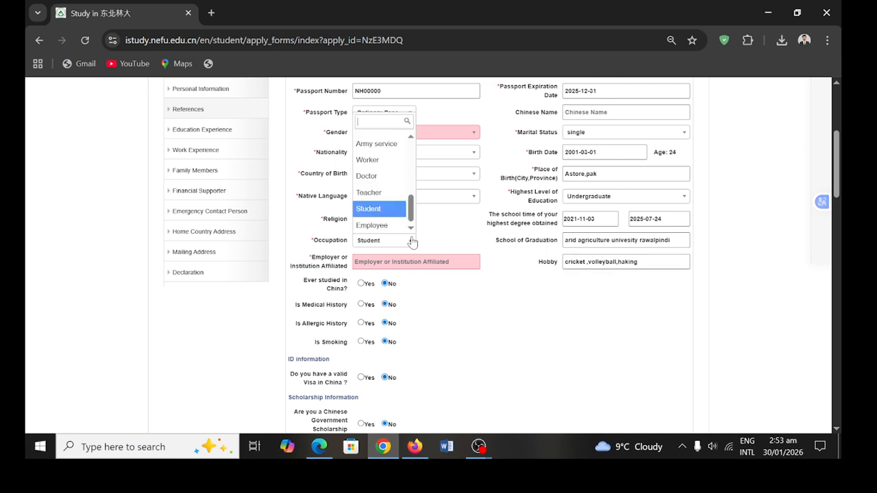
left_click(412, 240)
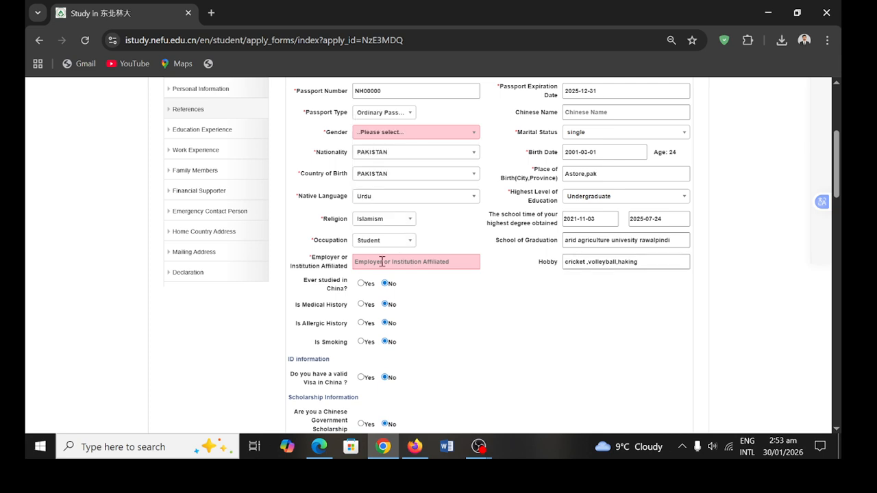
left_click(382, 262)
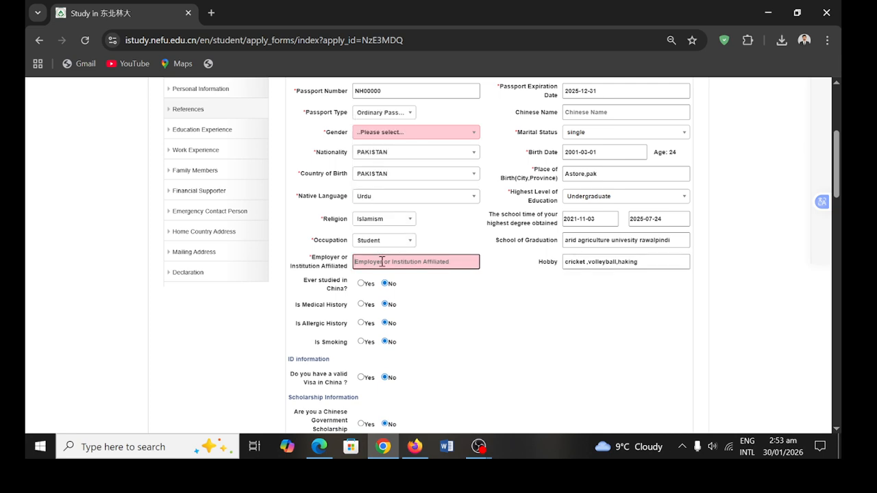
type("arid ")
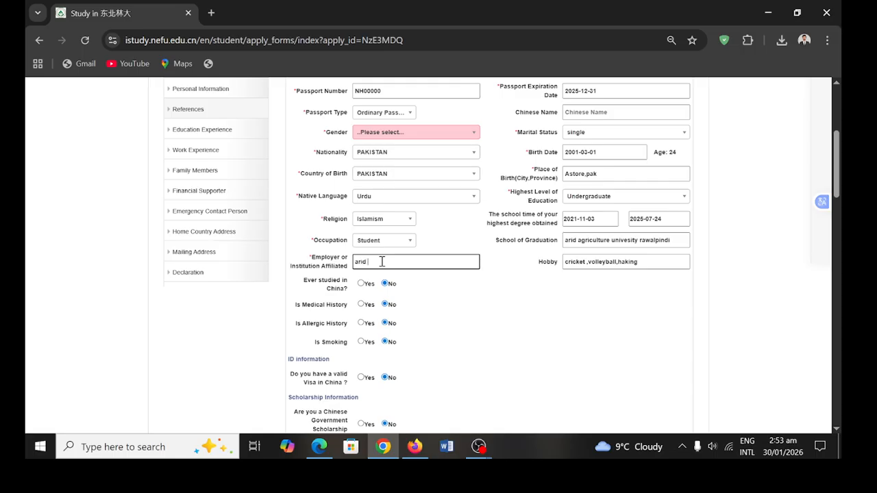
type("agriculture university")
scroll(383, 337, "down", 3)
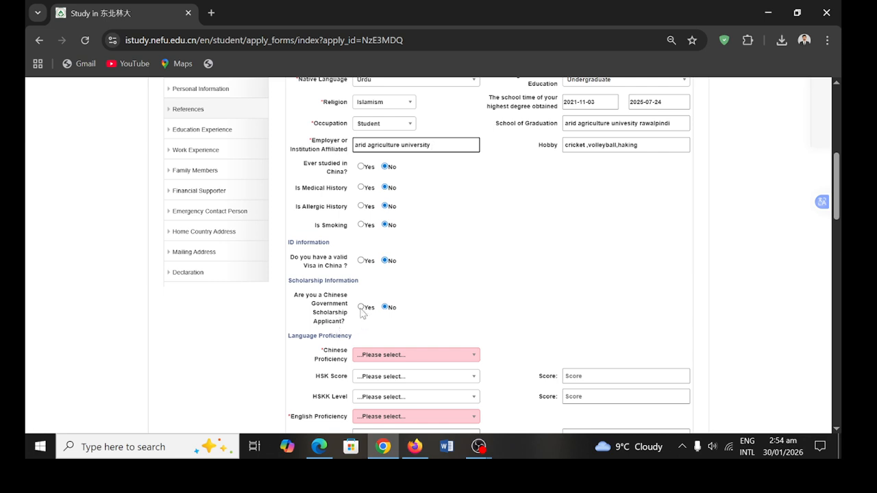
- Leave the Chinese Government Scholarship answer as No and Chinese proficiency unchanged
left_click(361, 308)
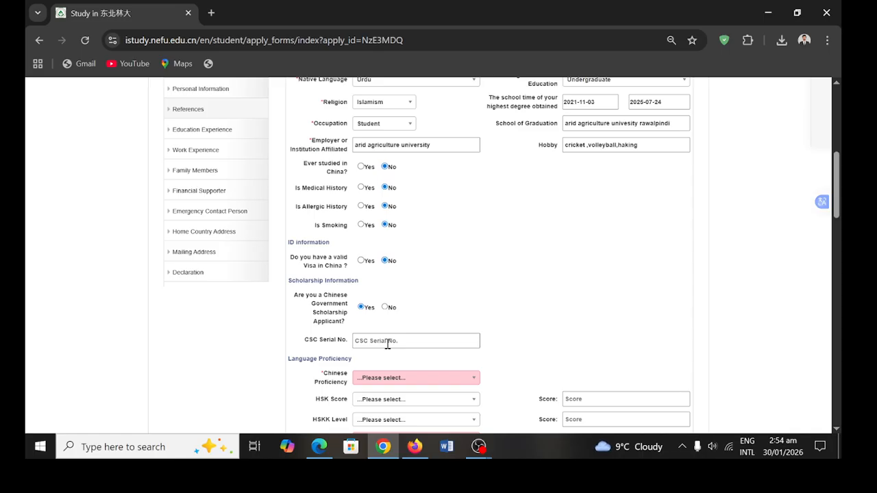
left_click(385, 308)
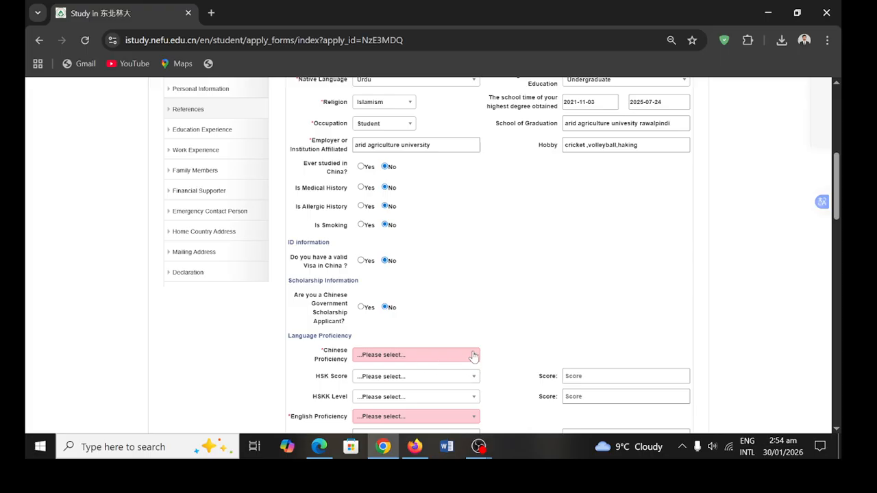
left_click(473, 355)
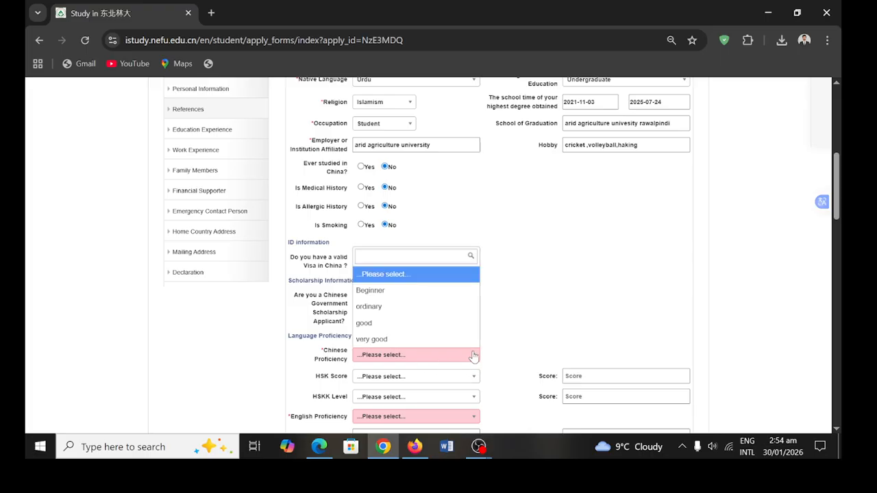
left_click(445, 276)
scroll(454, 352, "down", 2)
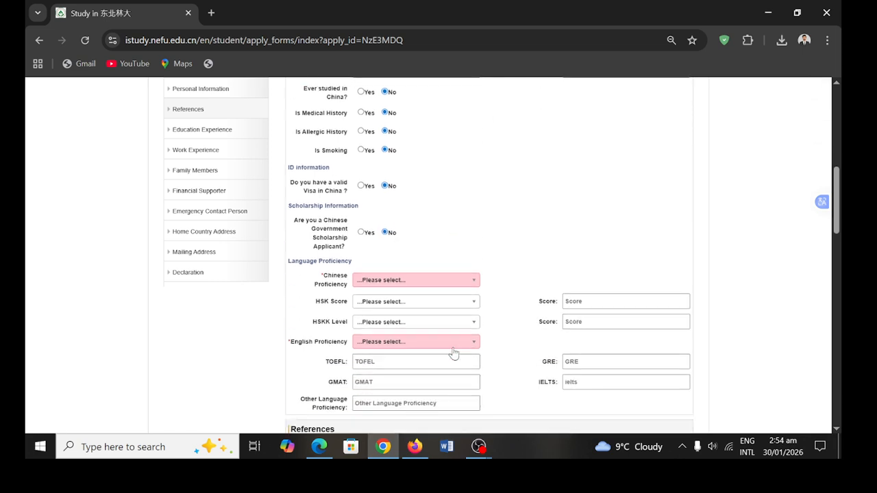
scroll(452, 353, "down", 1)
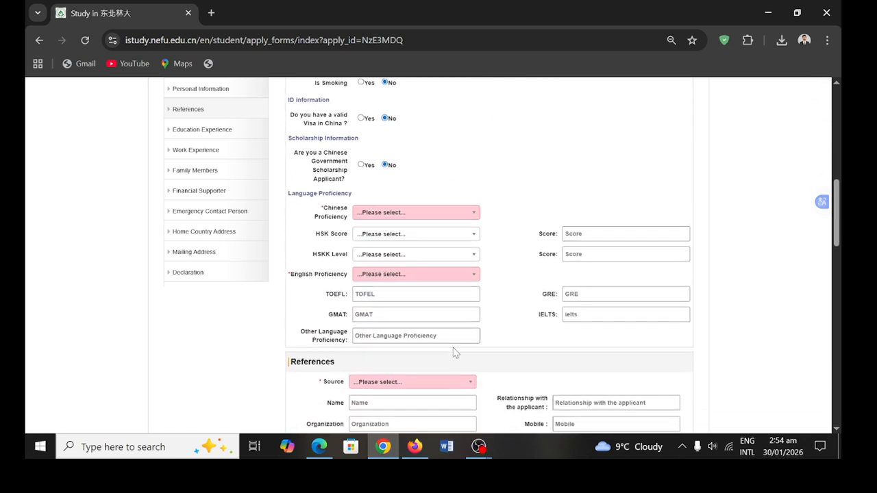
- Set English proficiency to very good, then scroll down to the References section
left_click(473, 272)
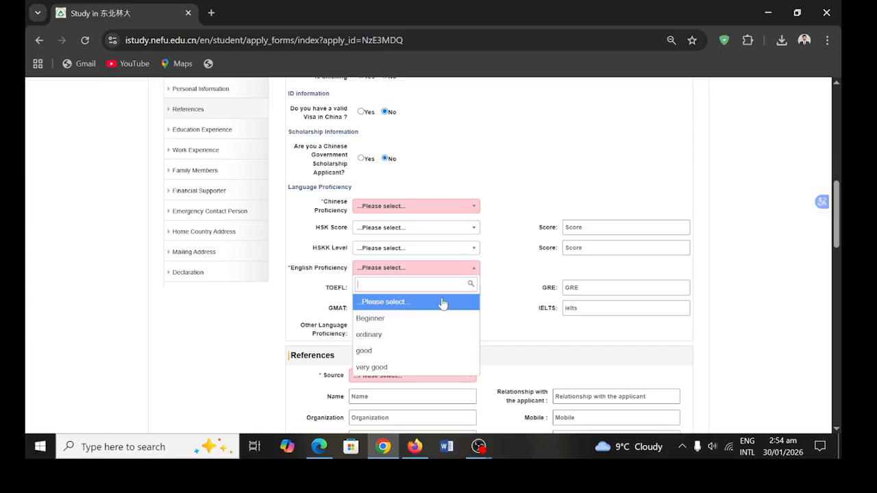
left_click(406, 370)
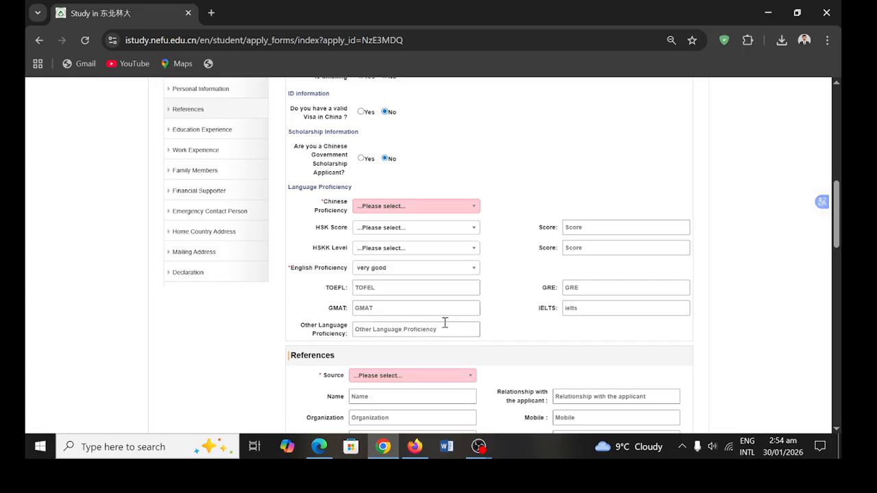
scroll(444, 322, "down", 1)
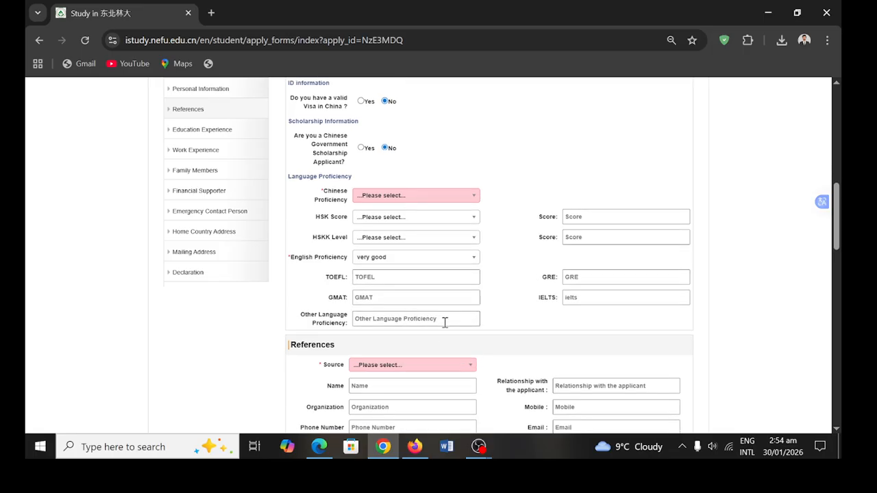
scroll(445, 322, "down", 1)
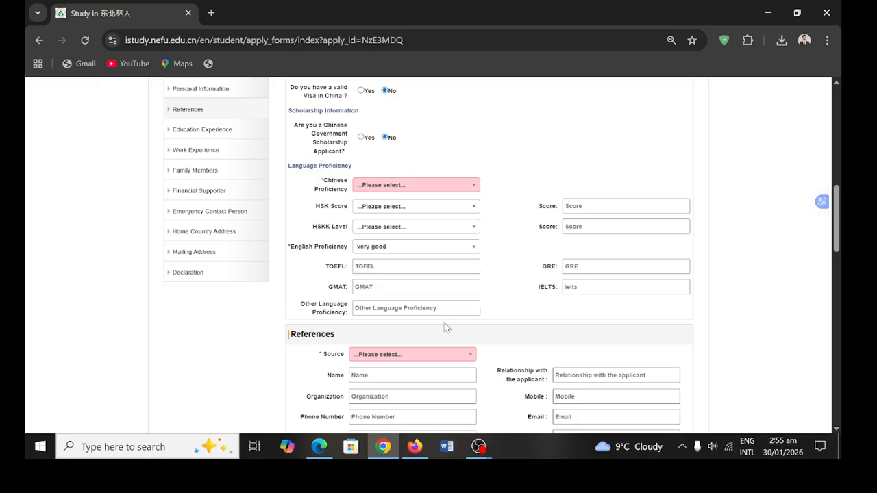
scroll(444, 328, "down", 1)
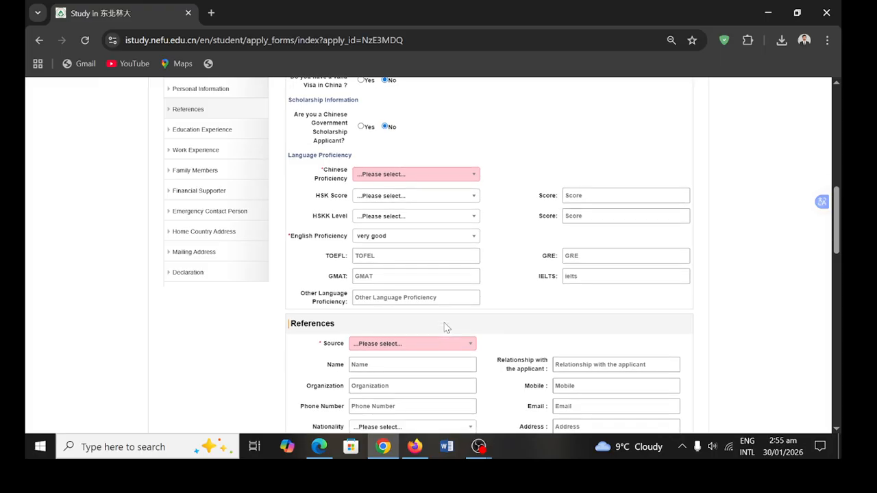
scroll(444, 328, "down", 2)
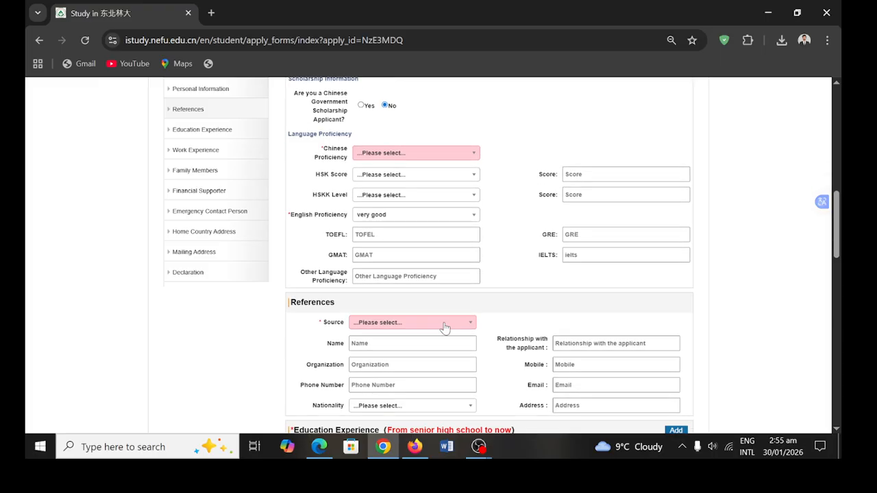
scroll(444, 327, "down", 2)
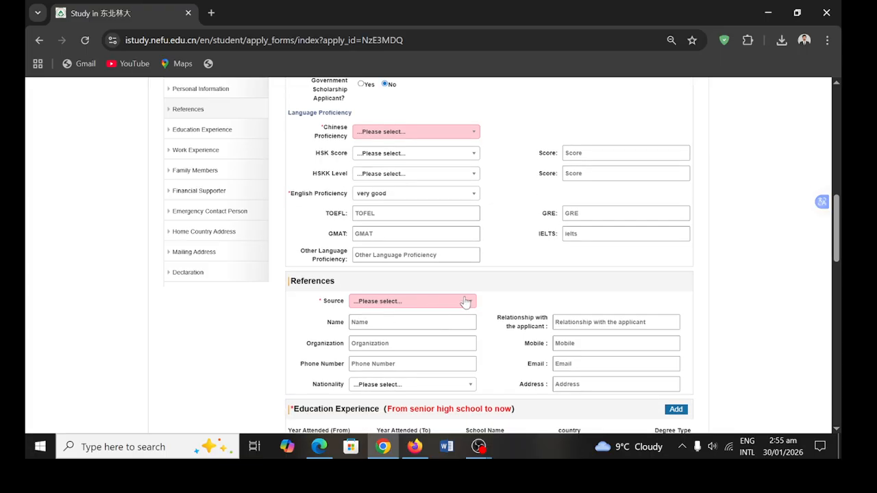
- Set the reference source to Friends&Relatives and autofill the referee's name, nationality and address
left_click(464, 302)
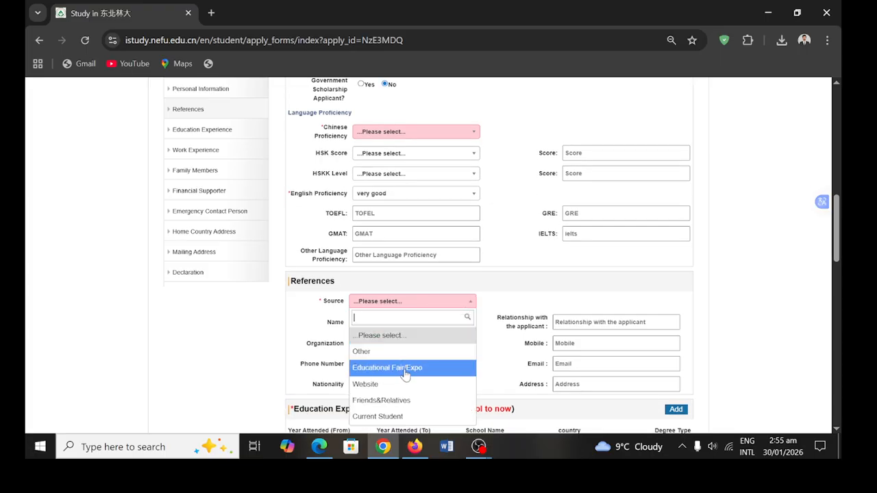
scroll(408, 378, "down", 1)
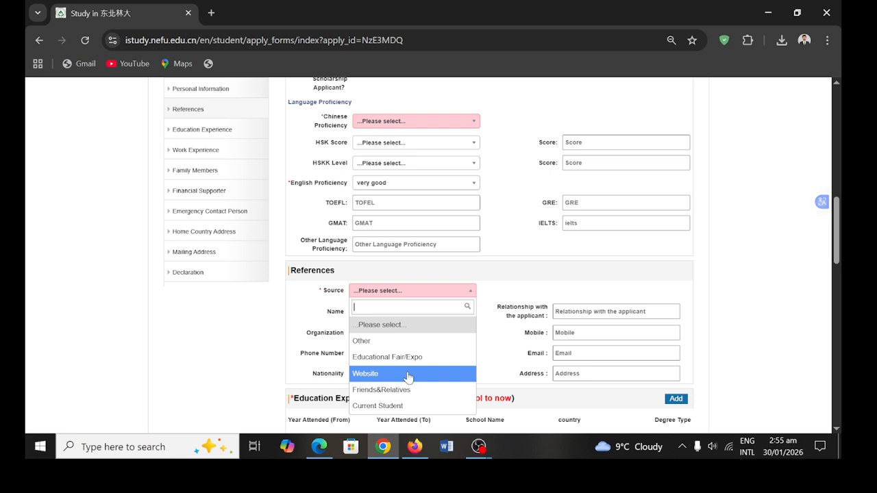
left_click(400, 389)
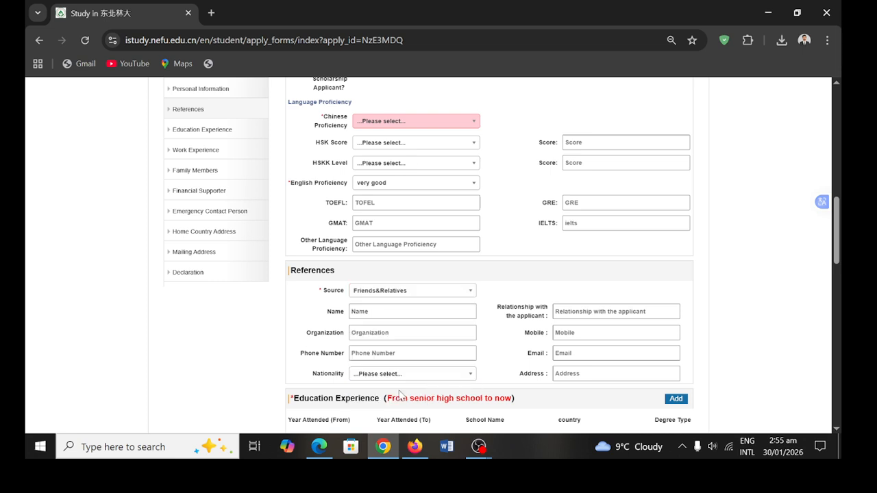
left_click(425, 310)
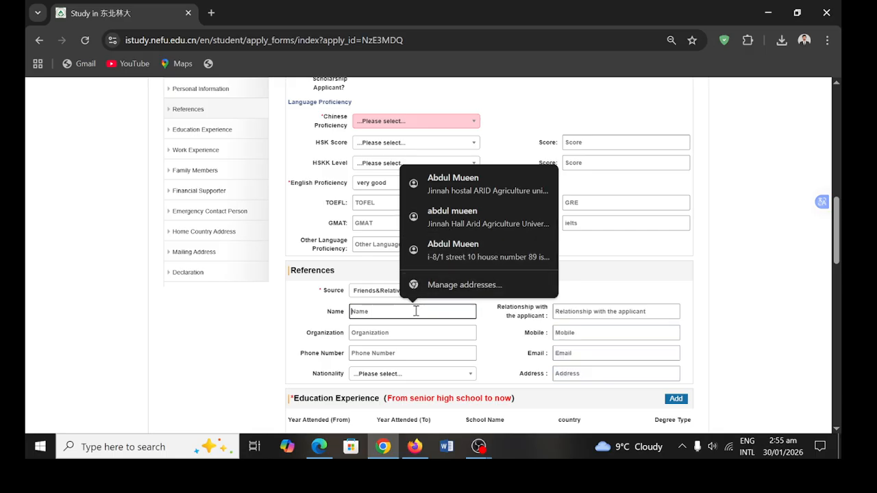
left_click(496, 224)
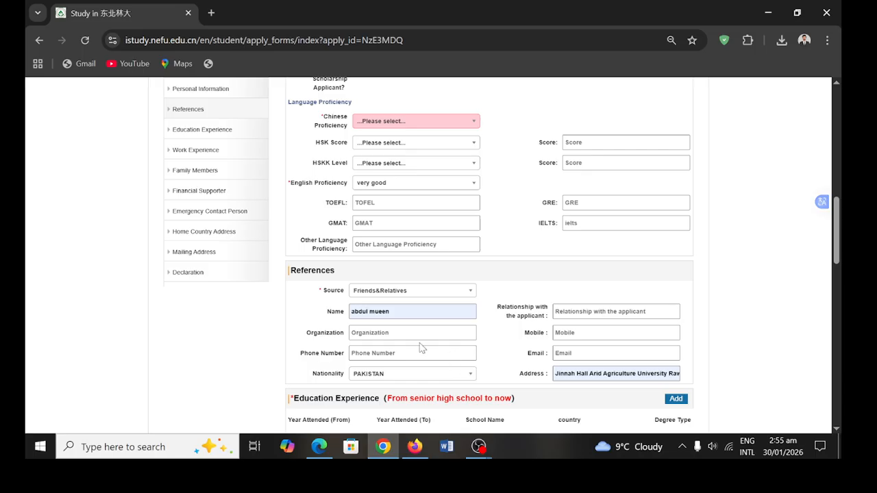
- Fill the referee's organization ANF, mobile and phone number from saved autofill suggestions
left_click(414, 332)
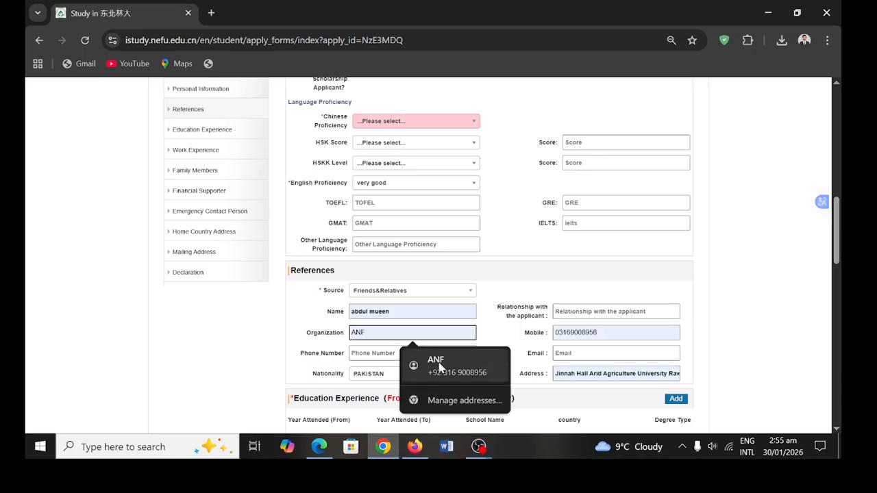
left_click(442, 367)
left_click(401, 352)
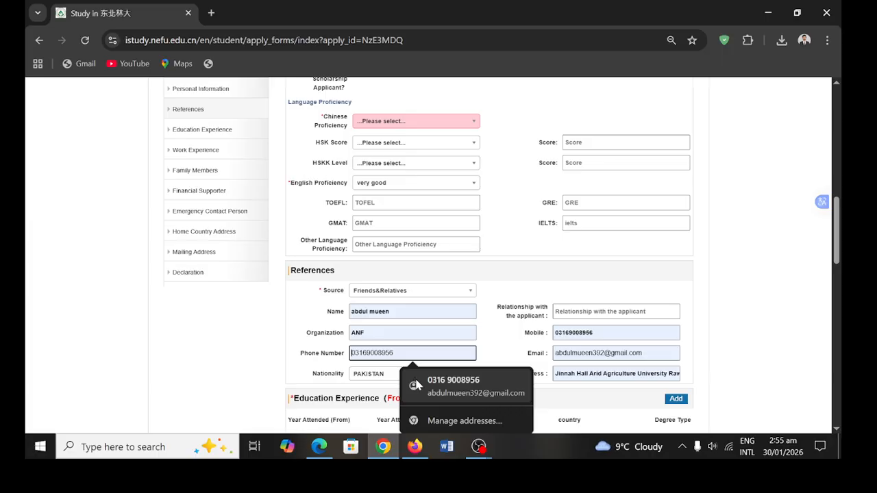
left_click(428, 387)
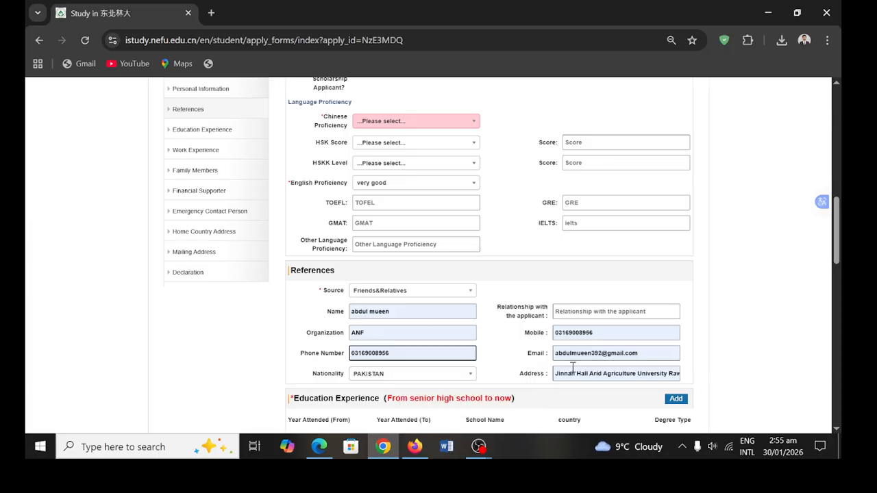
scroll(431, 335, "down", 3)
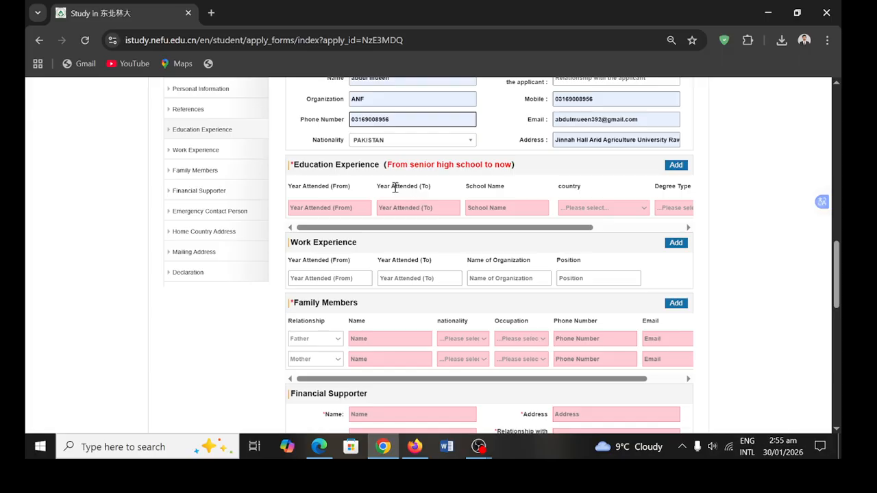
- Add a second Education Experience row and try its Year Attended date pickers
left_click(676, 166)
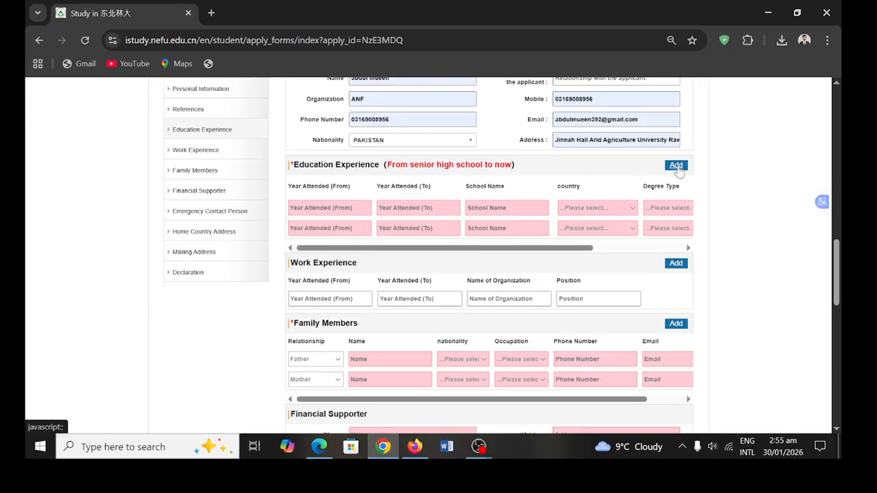
left_click(353, 210)
left_click(379, 230)
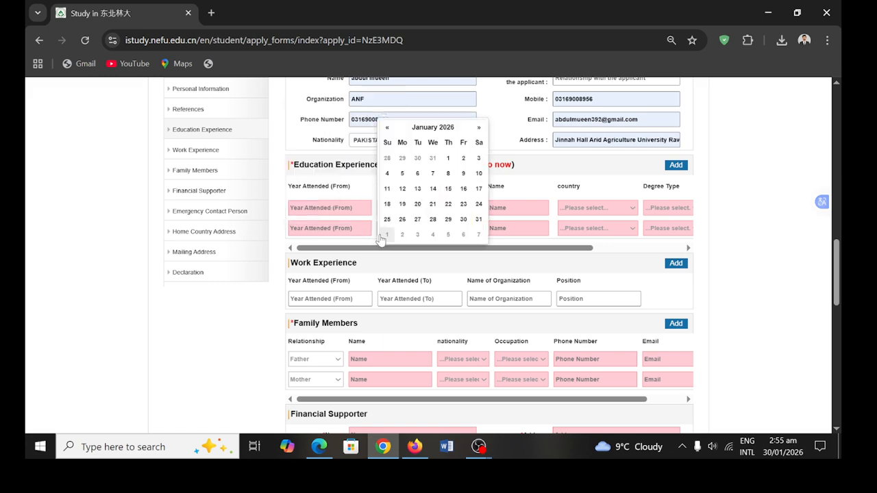
left_click(267, 239)
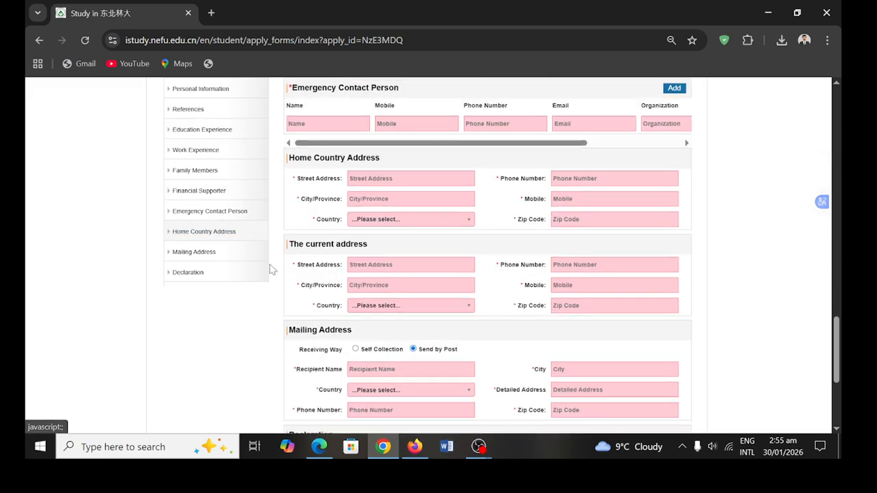
scroll(372, 137, "up", 6)
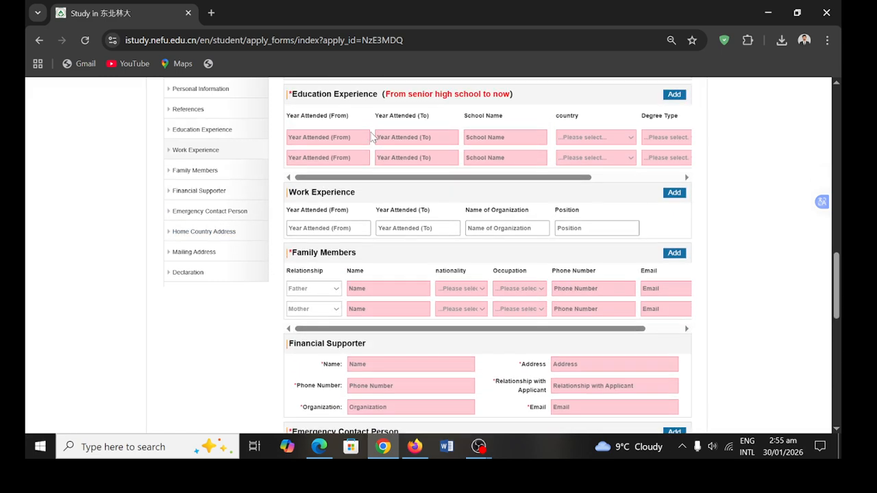
scroll(324, 276, "up", 3)
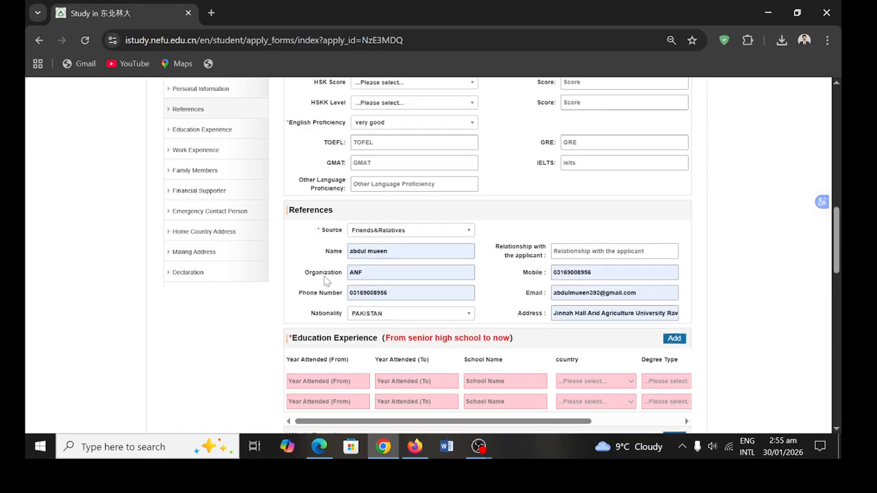
scroll(325, 277, "down", 2)
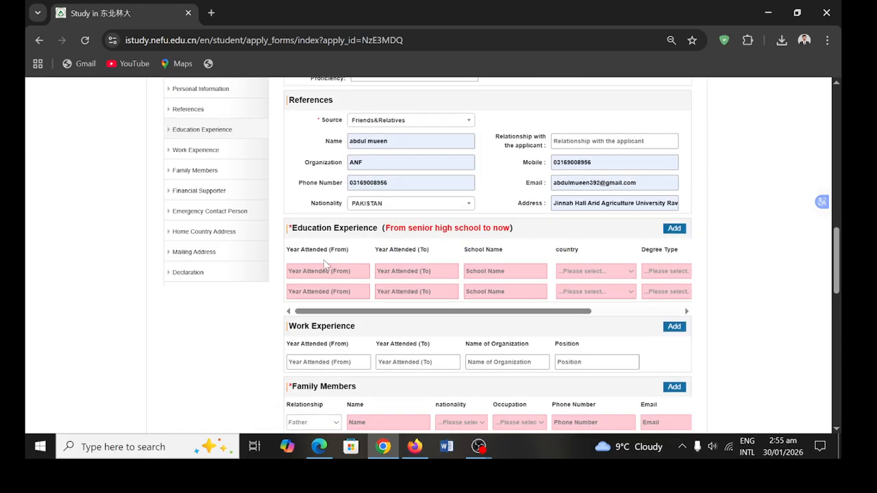
- Open both rows' Year Attended date pickers, paging back to December 2025, keeping nationality PAKISTAN
left_click(341, 269)
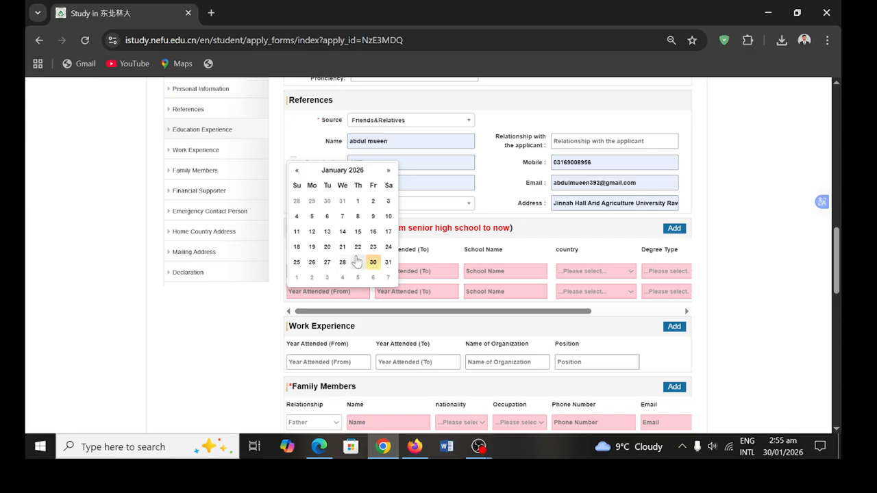
left_click(411, 204)
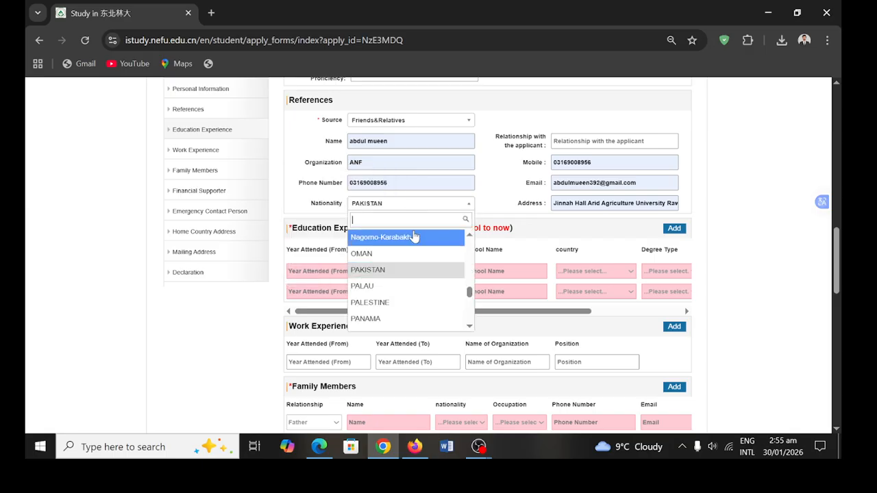
left_click(301, 215)
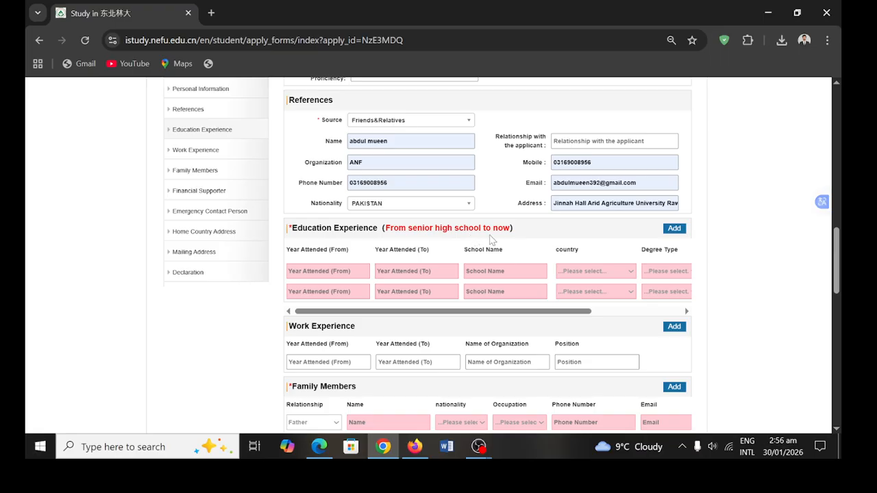
left_click(334, 273)
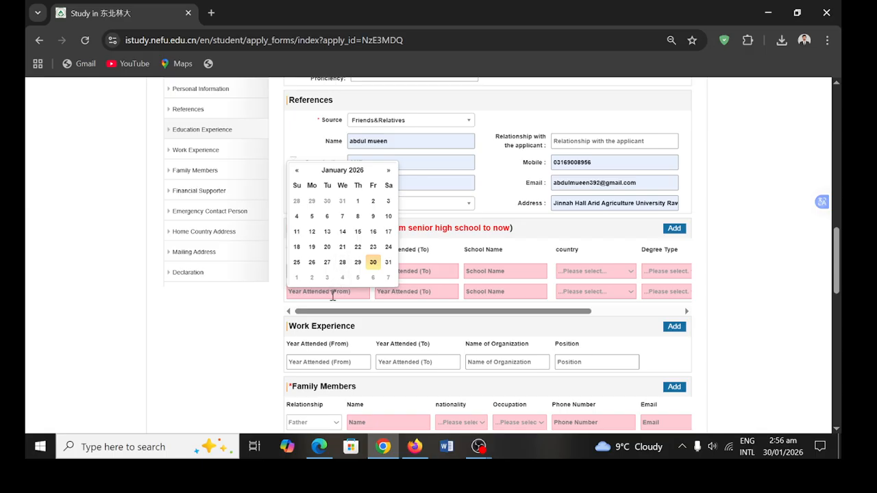
left_click(333, 295)
left_click(411, 271)
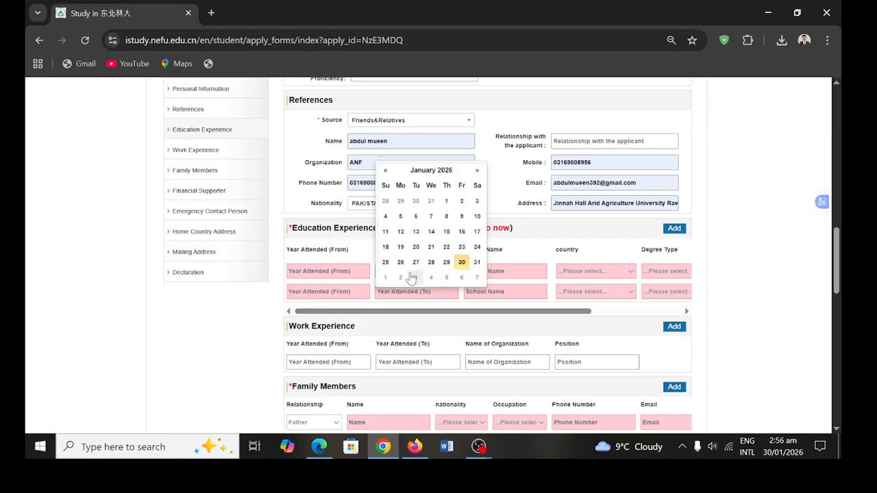
left_click(344, 271)
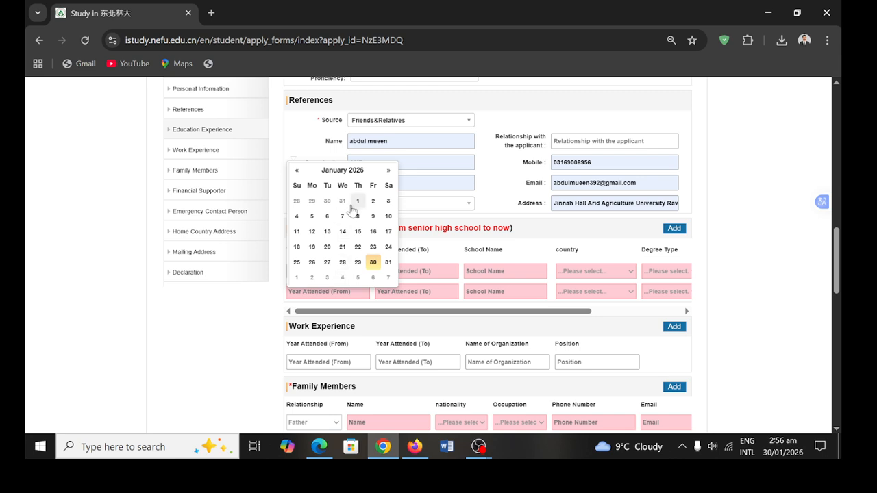
left_click(298, 172)
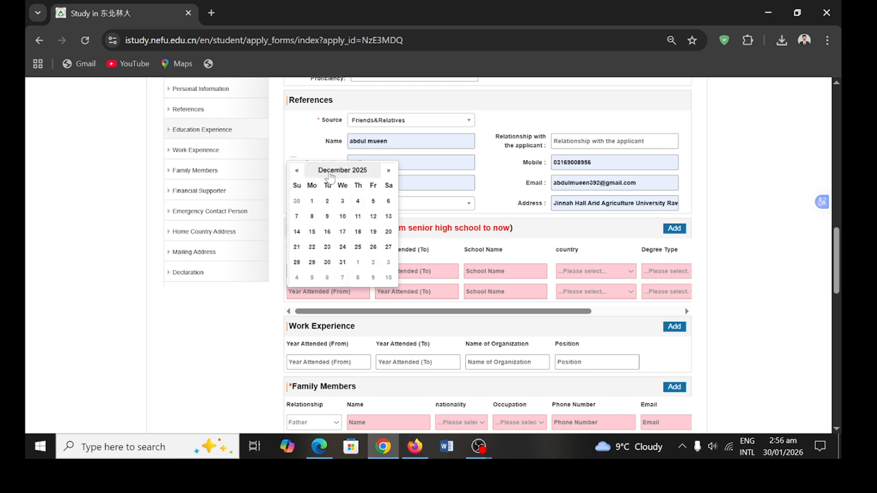
double_click(334, 179)
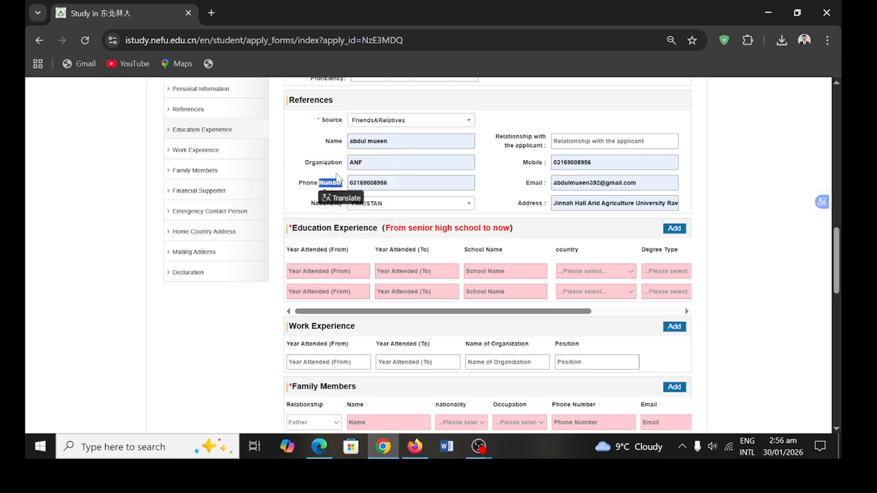
left_click(336, 272)
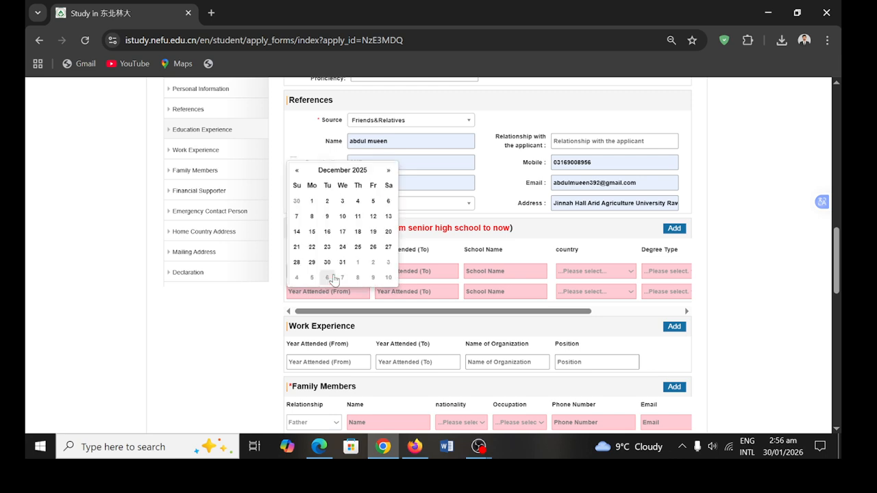
left_click(435, 290)
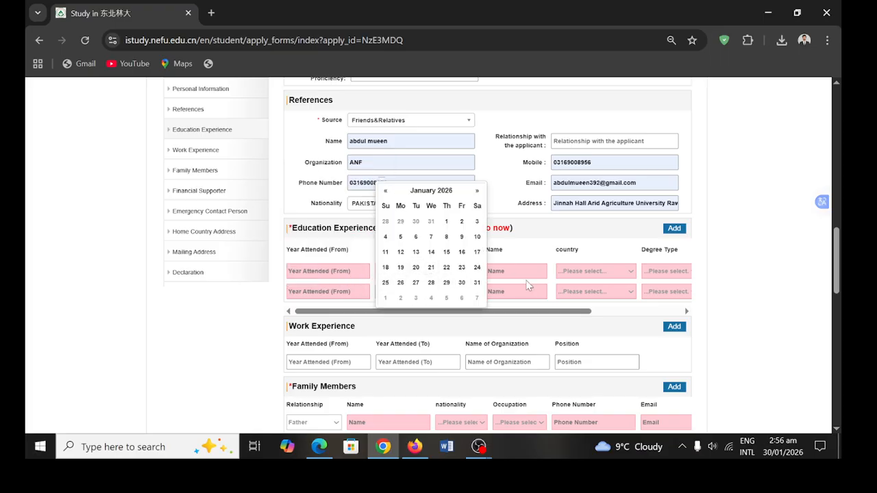
scroll(526, 282, "down", 1)
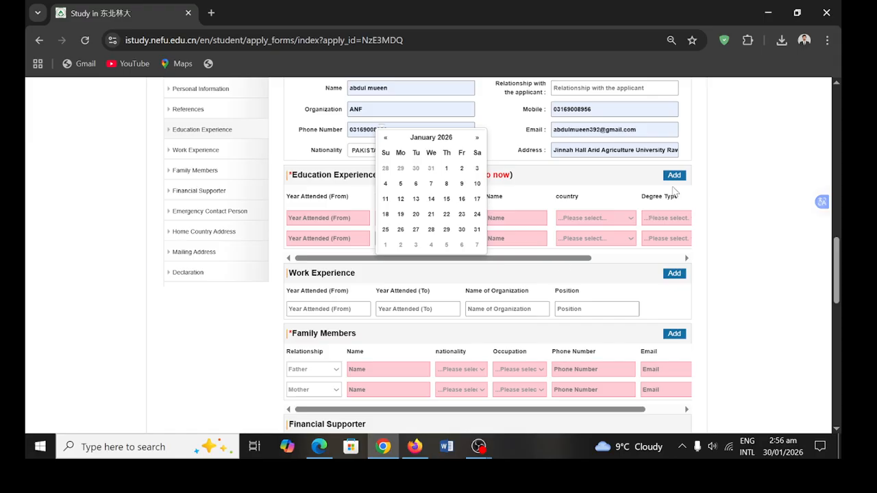
- Add a third education row and set the first row's start date to 2016-07-14
left_click(674, 175)
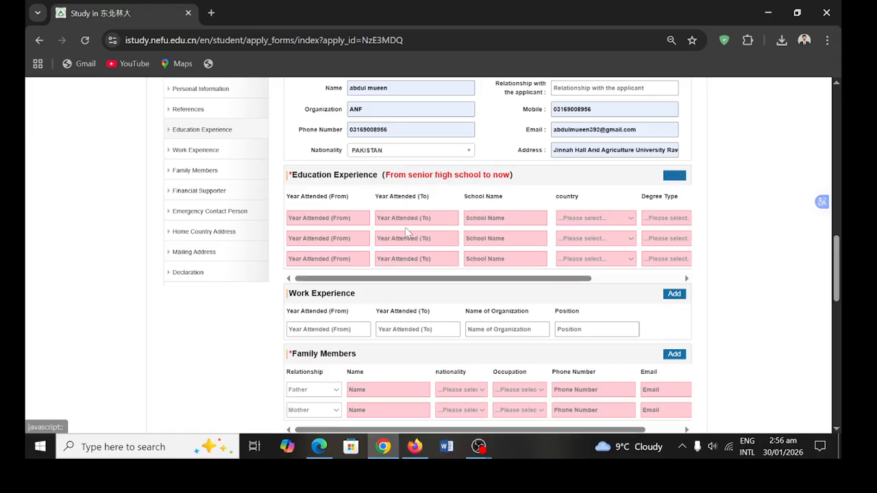
left_click(339, 218)
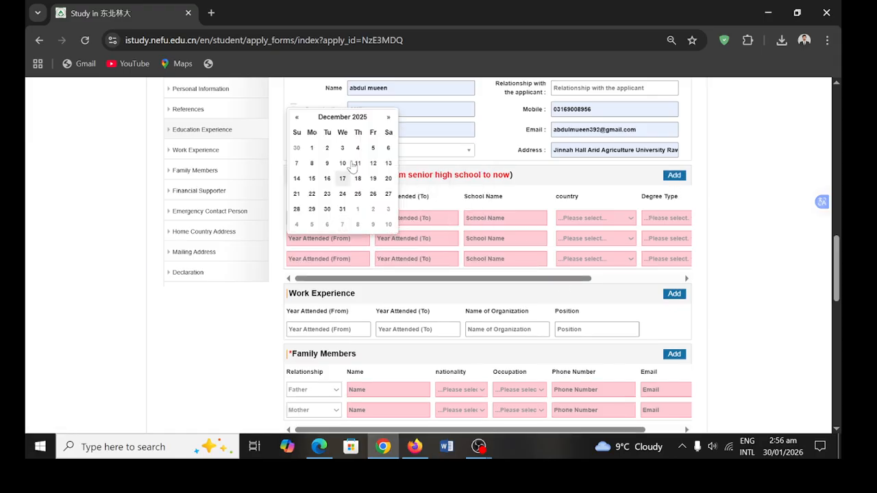
left_click(339, 118)
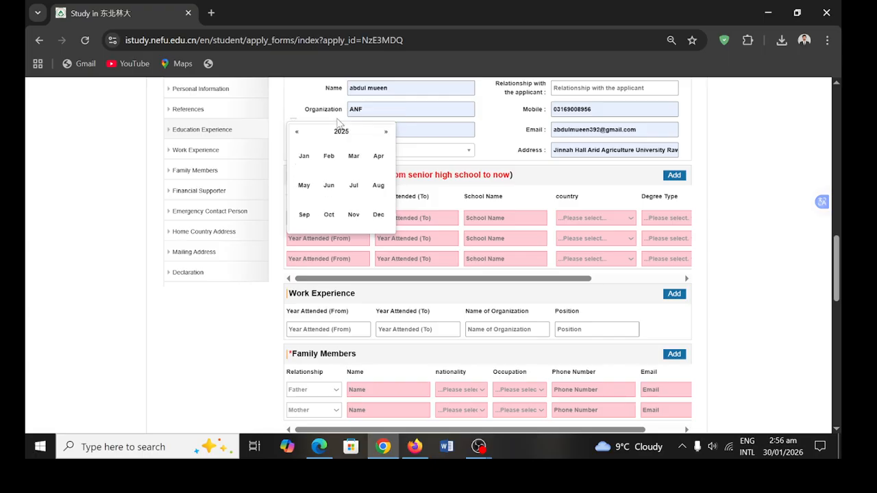
left_click(333, 134)
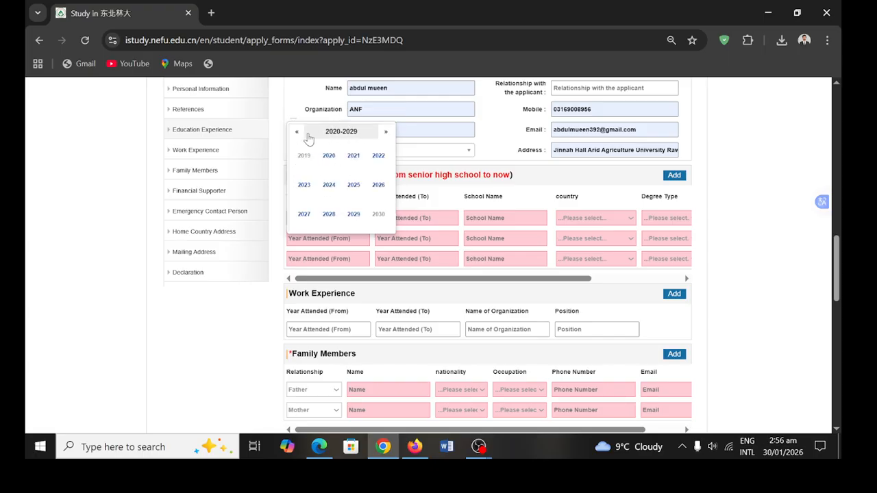
scroll(322, 163, "up", 1)
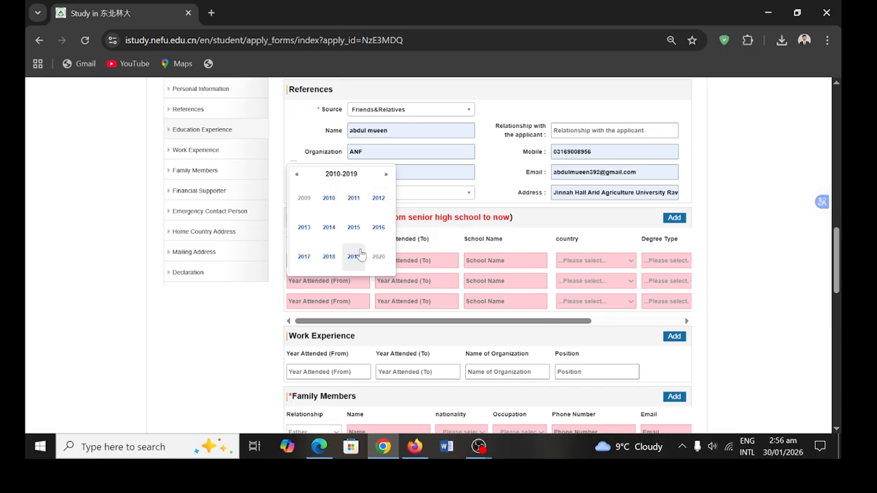
left_click(376, 232)
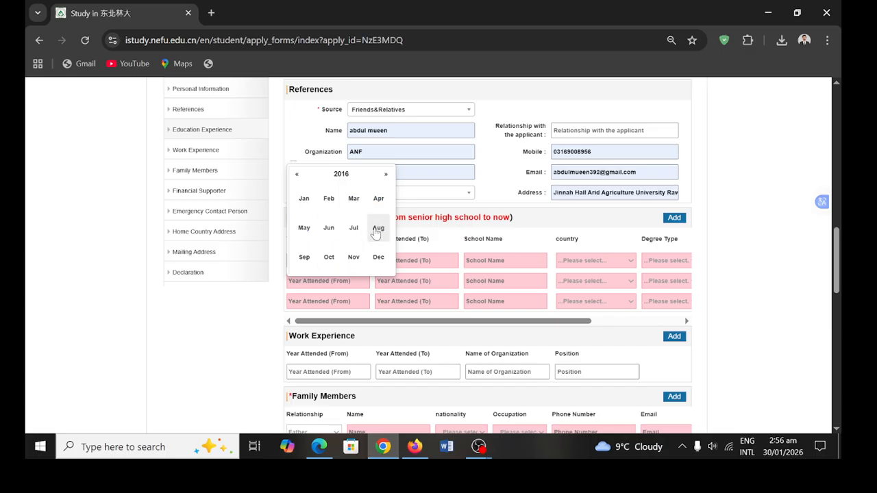
left_click(355, 229)
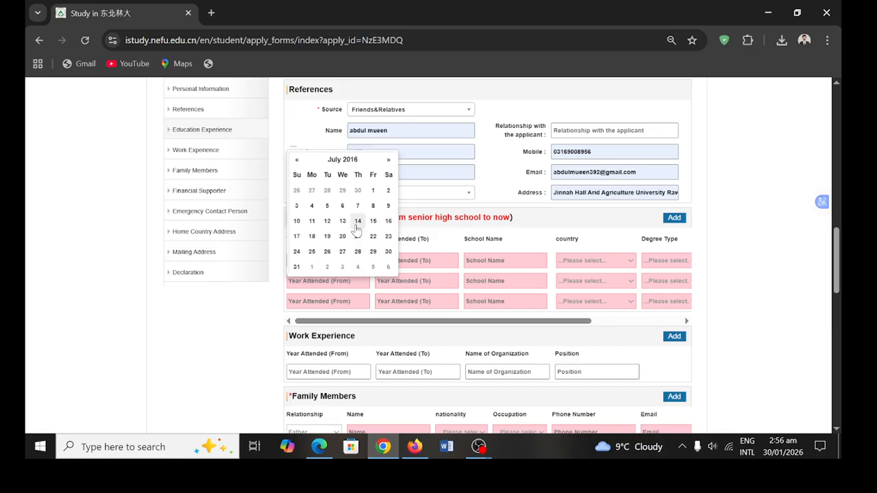
left_click(357, 230)
- Set the first education row's end date to 2018-06-12
left_click(393, 263)
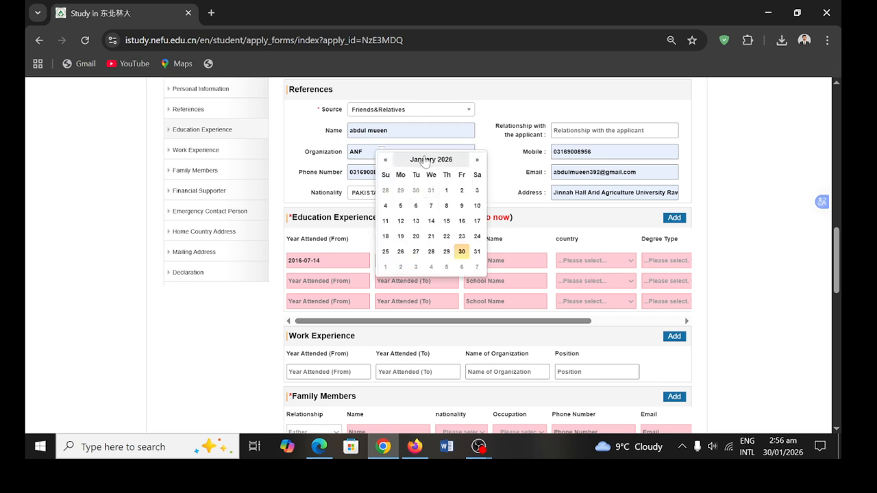
left_click(424, 160)
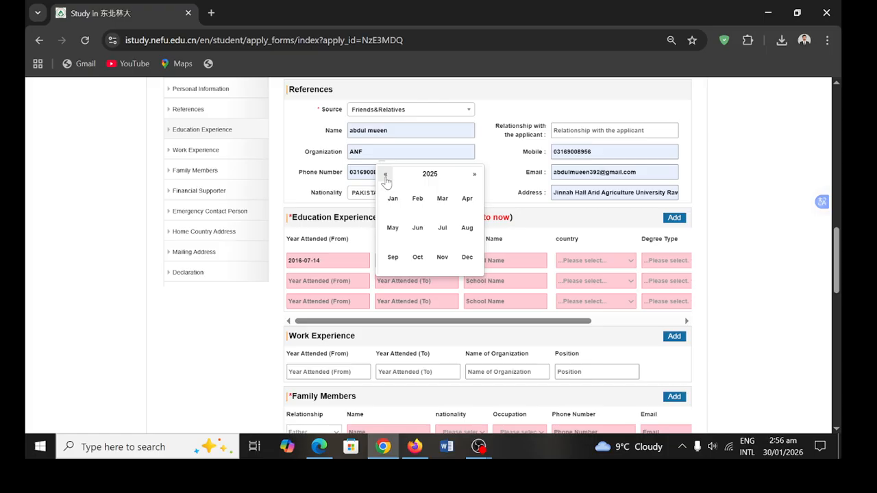
left_click(425, 175)
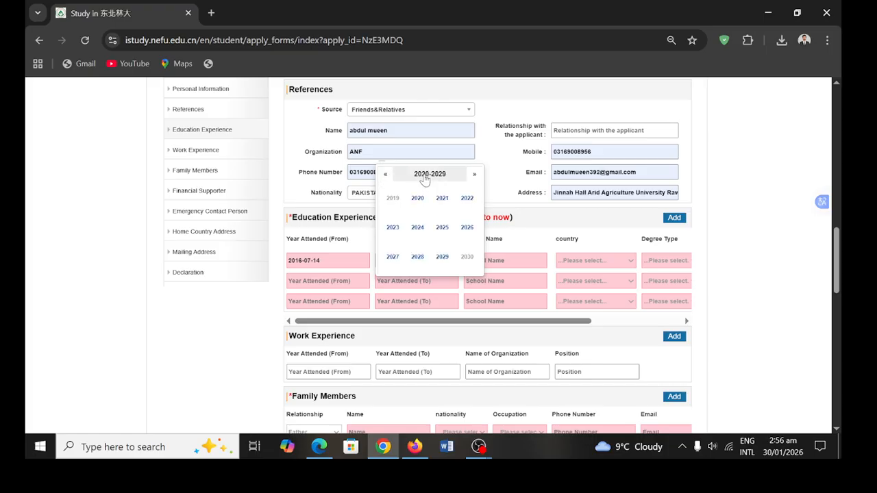
left_click(385, 175)
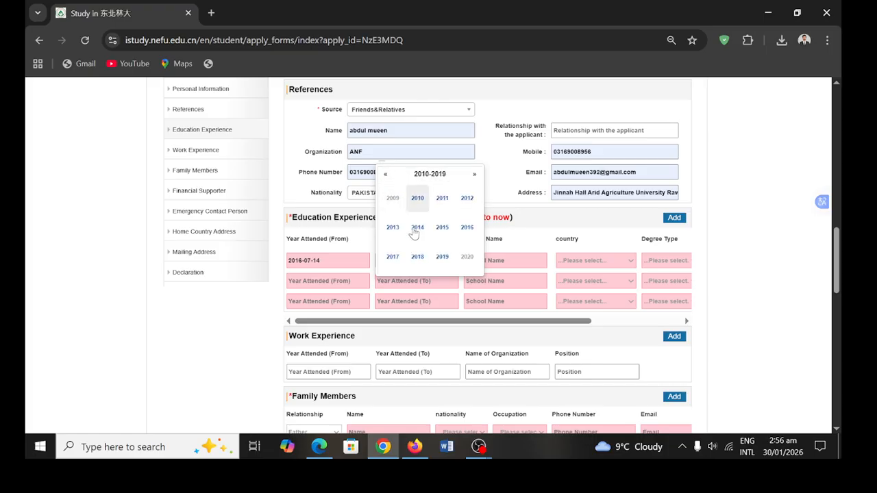
left_click(419, 260)
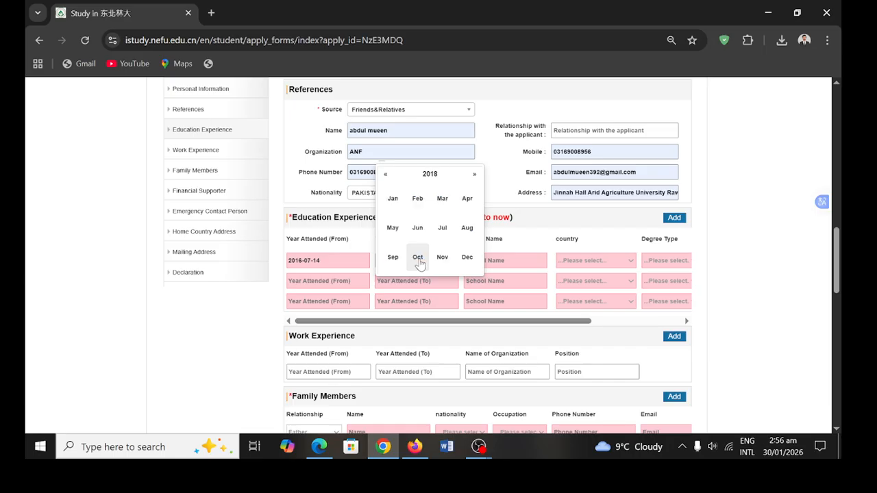
left_click(419, 229)
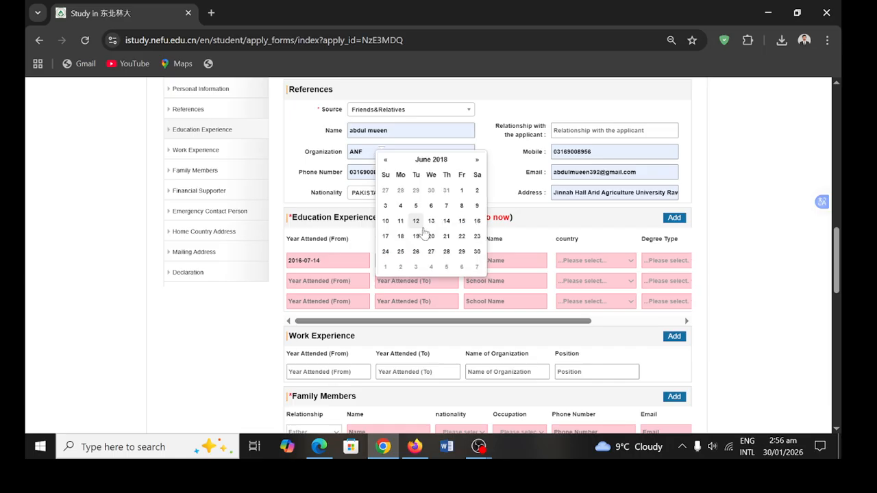
left_click(416, 222)
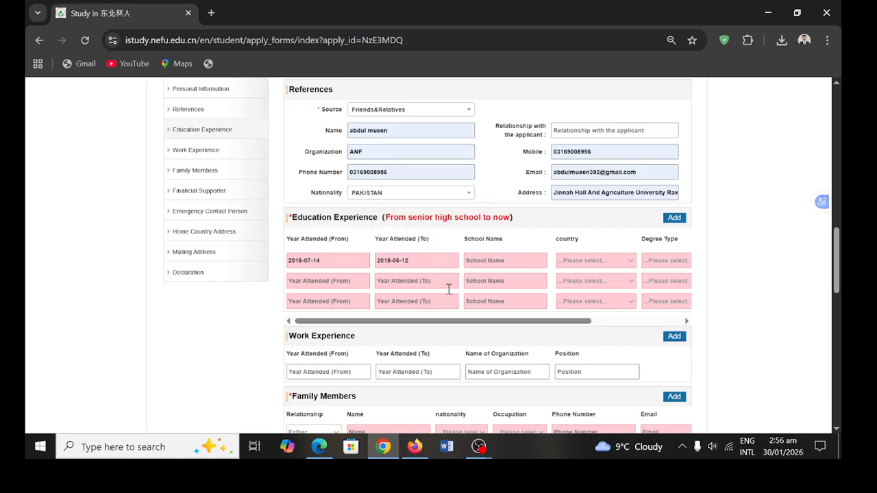
- Enter 'public school' as the first row's school name with country PAKISTAN
left_click(497, 261)
type("public school")
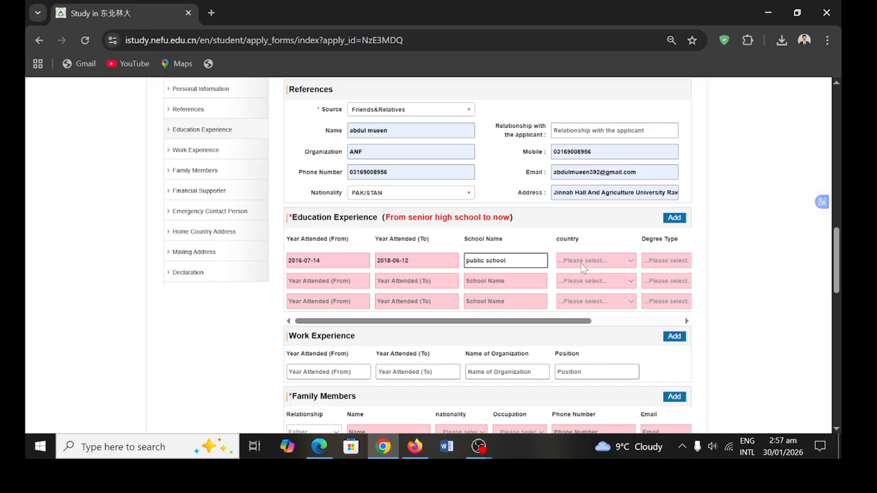
left_click(582, 267)
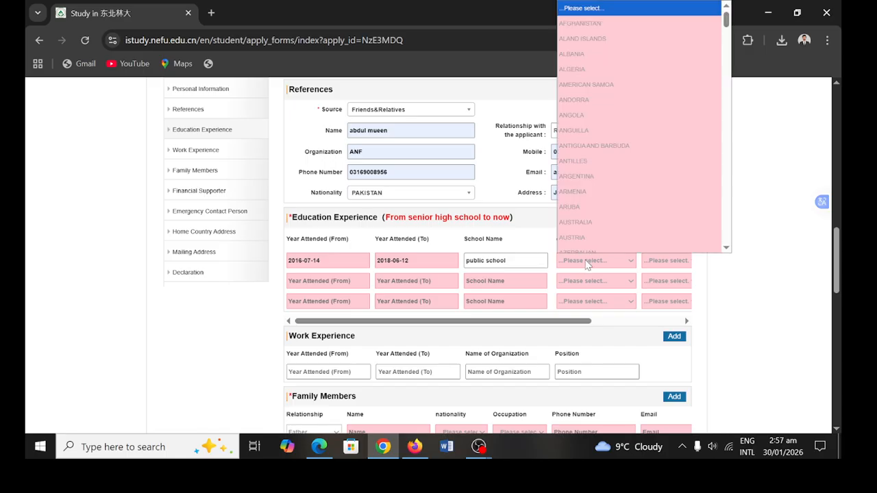
key("p")
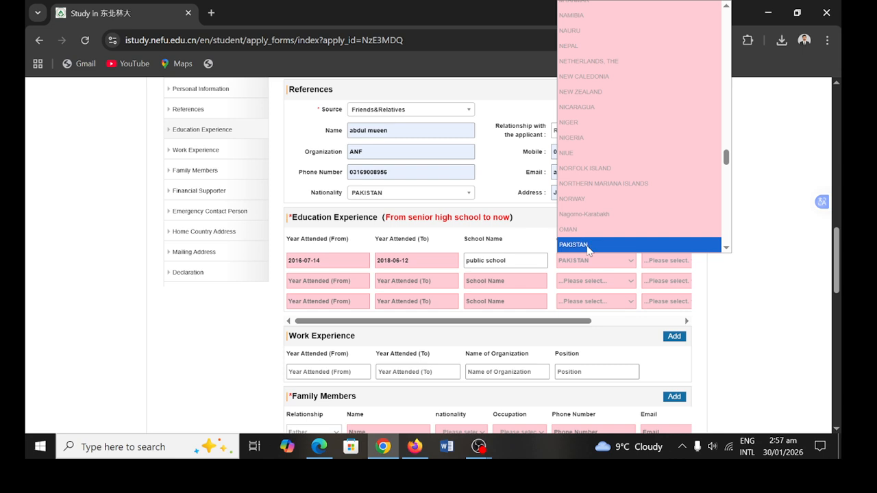
left_click(587, 245)
- Set the first row's degree type to high school and field of study to science
left_click(675, 261)
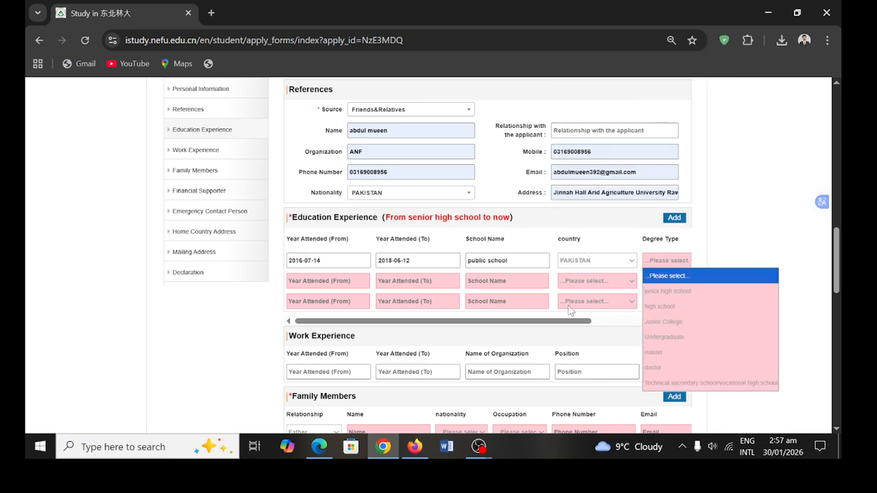
left_click_drag(568, 321, 656, 320)
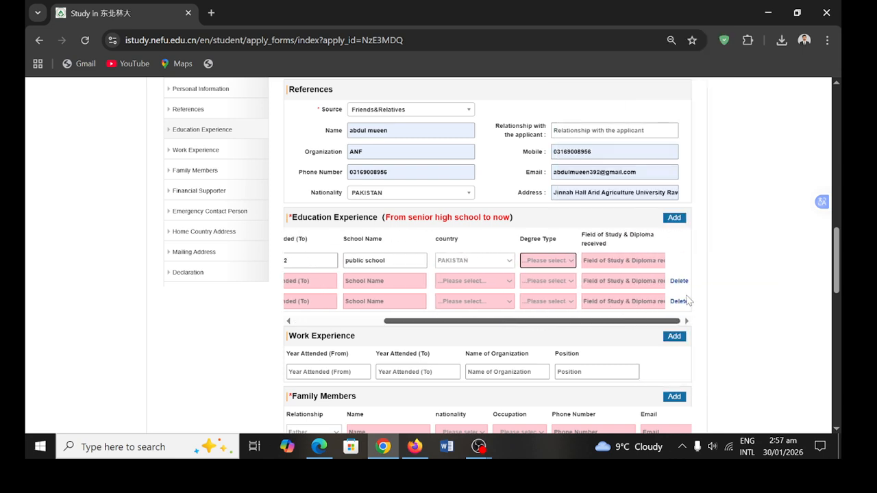
left_click(565, 272)
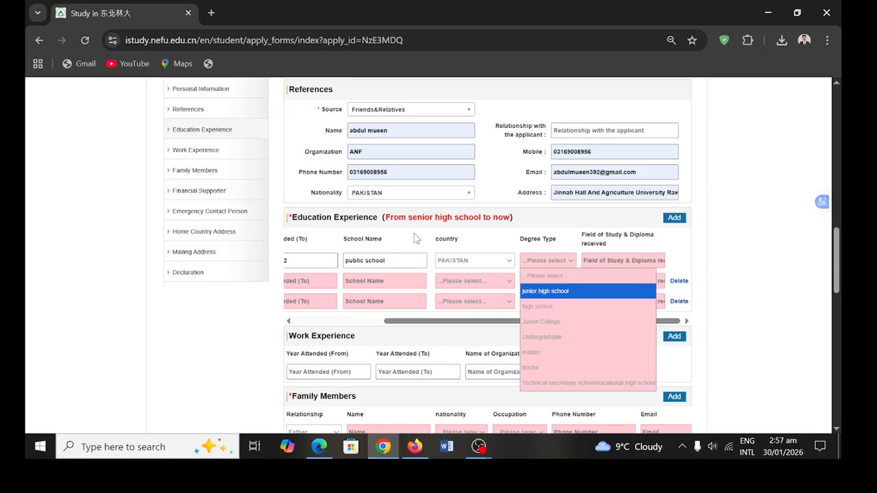
left_click(552, 306)
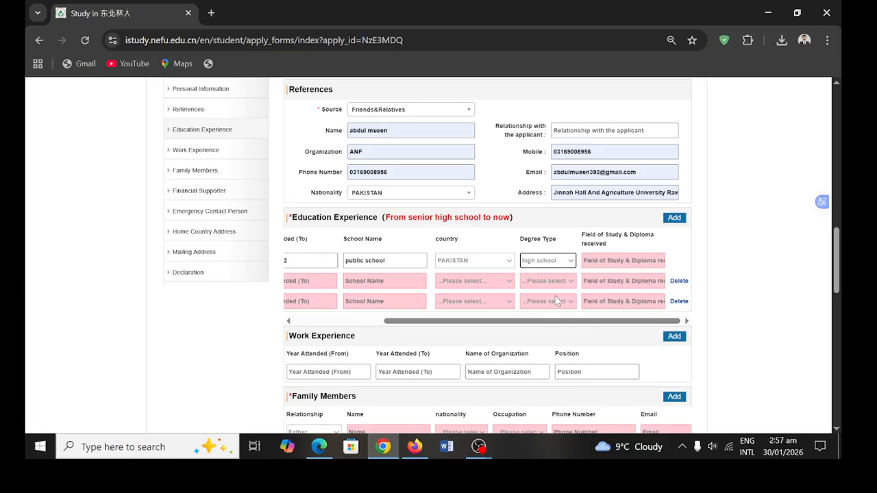
left_click(620, 261)
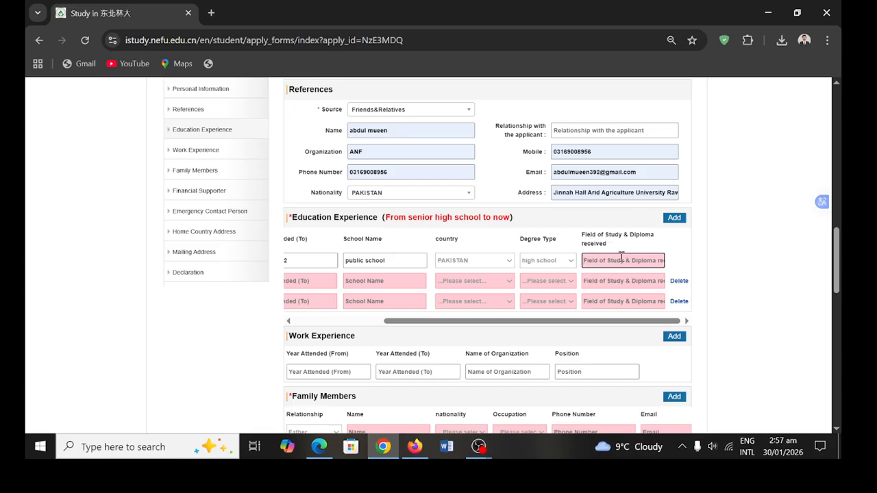
type("science")
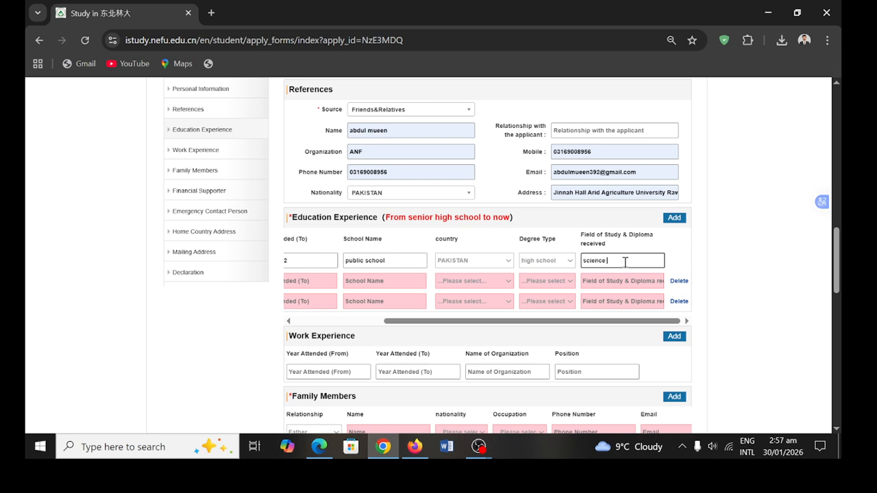
scroll(329, 298, "left", 2)
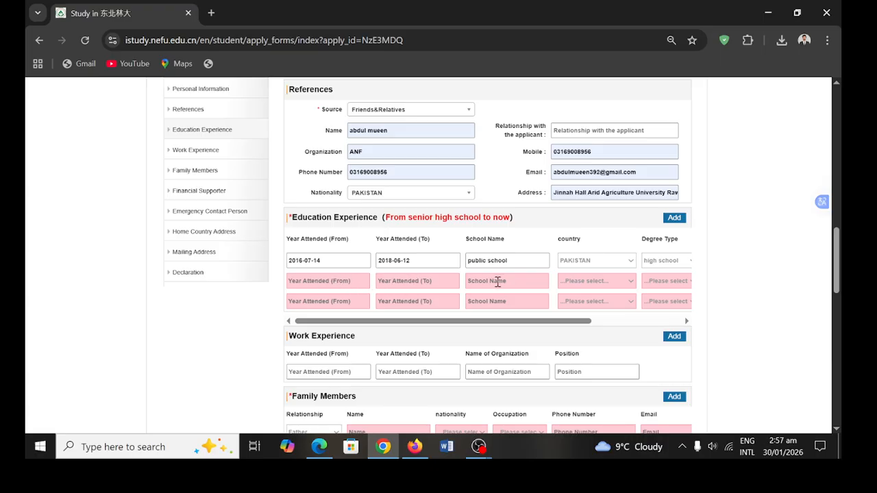
- Select PAKISTAN as the second education row's country, correcting a wrong pick
left_click_drag(549, 324, 585, 320)
left_click(568, 281)
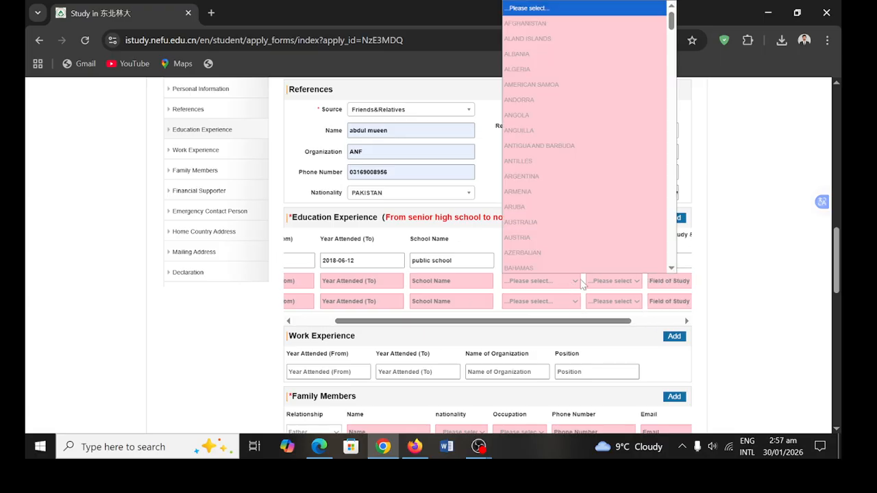
key("p")
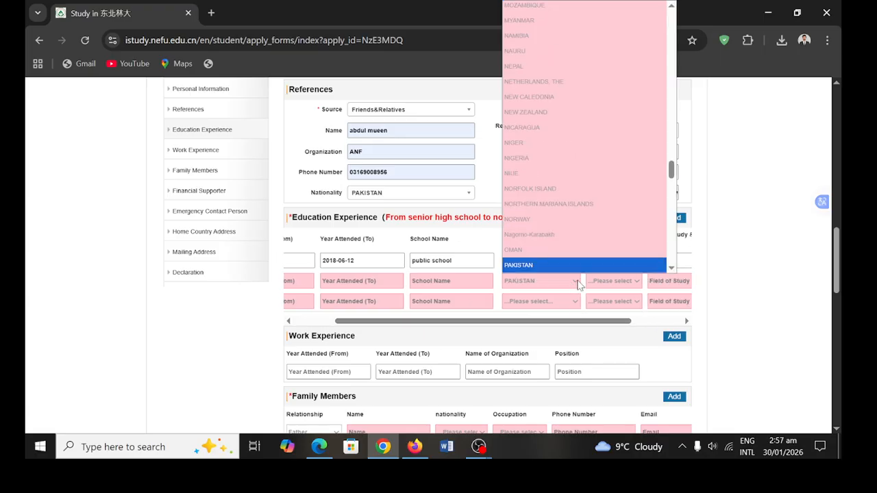
left_click(565, 262)
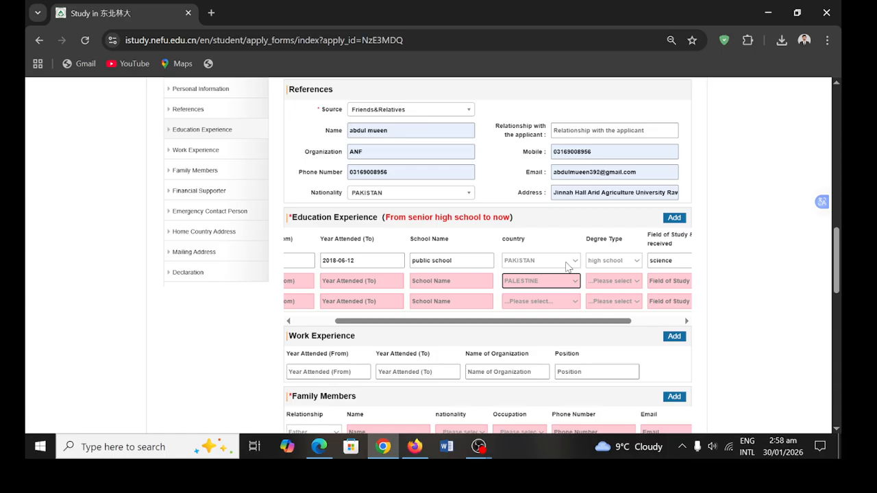
left_click(572, 282)
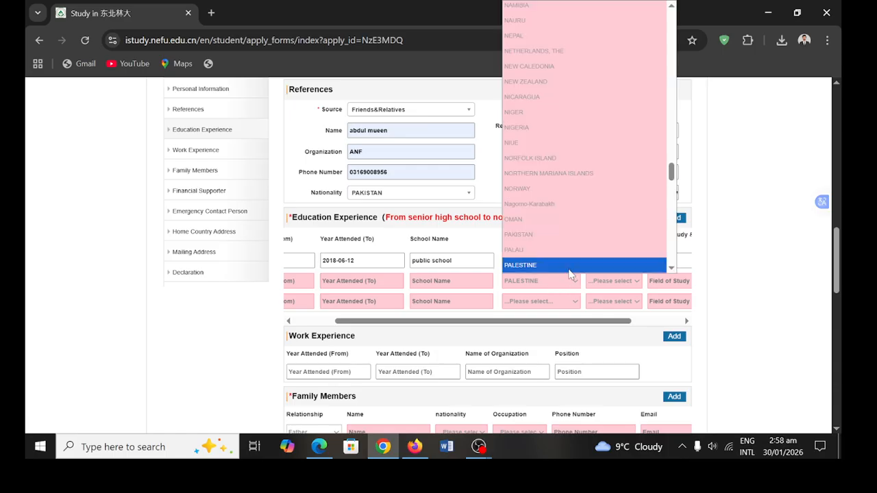
key("Down")
key("Up")
key("Up")
key("Up")
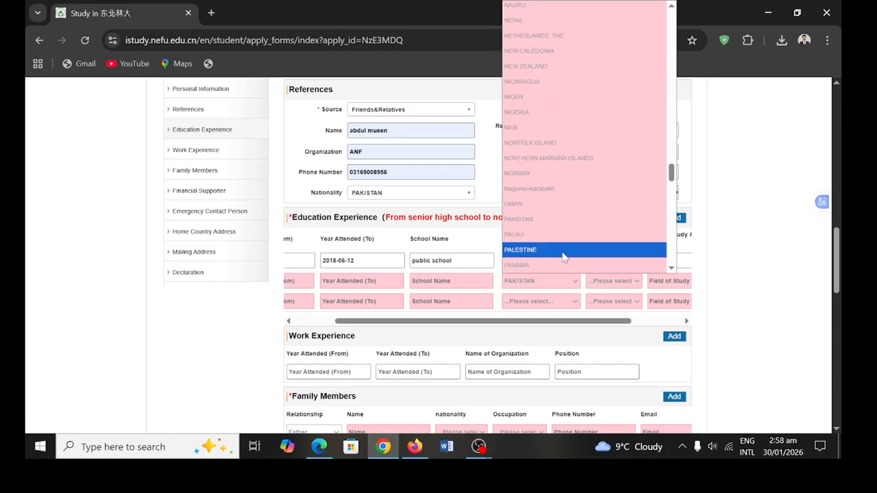
left_click(553, 225)
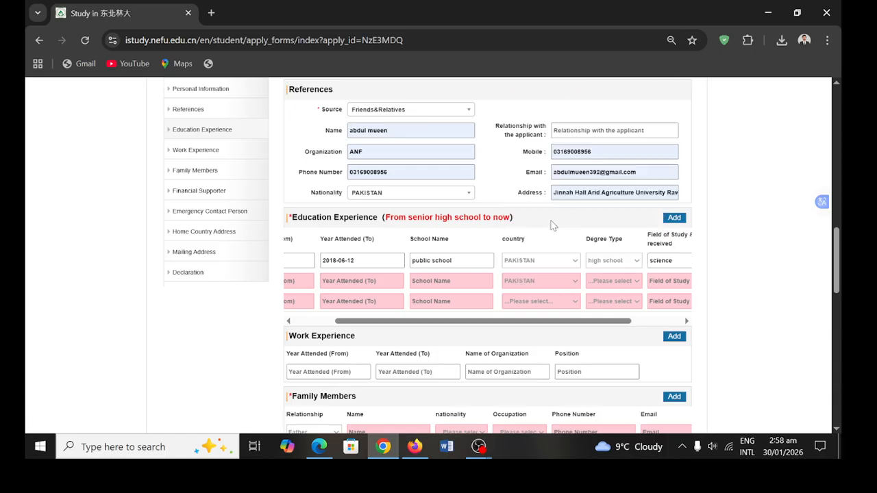
- Choose Junior College as the second education row's degree type
left_click(612, 281)
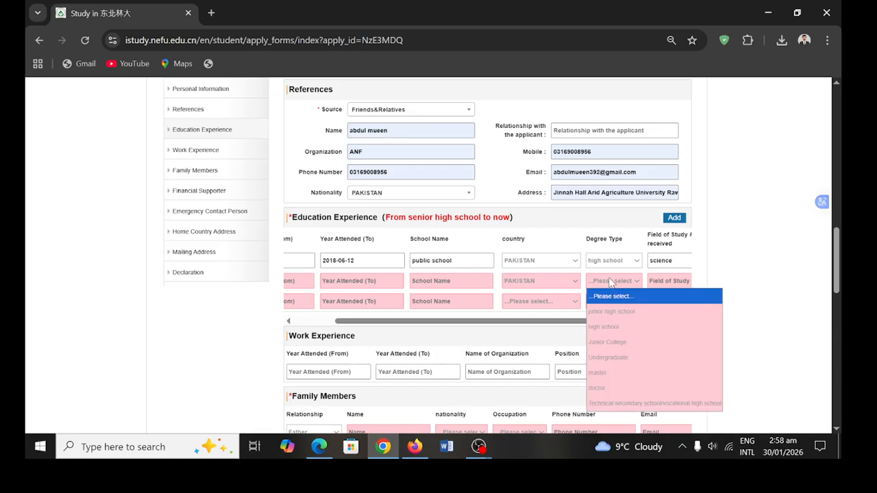
left_click(614, 344)
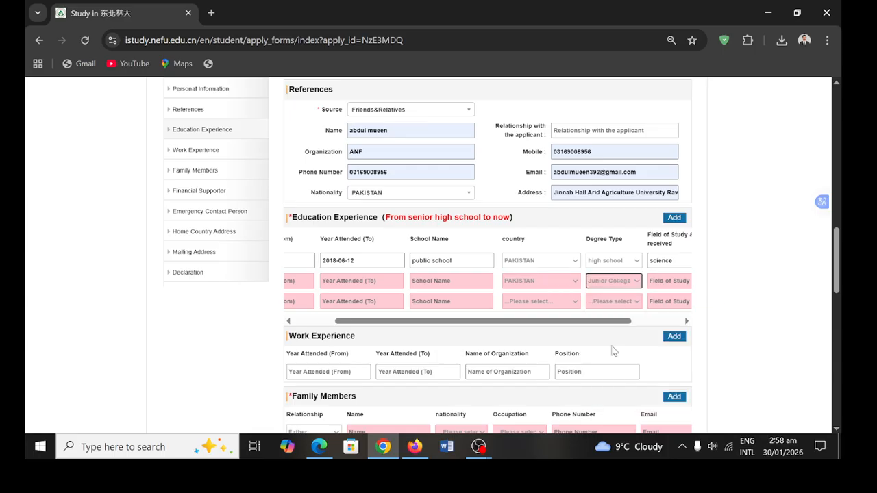
left_click(663, 279)
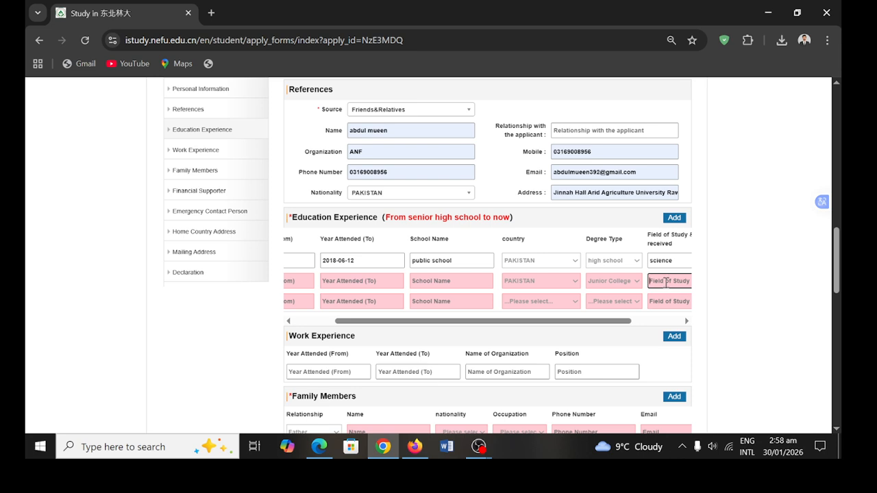
scroll(665, 282, "right", 2)
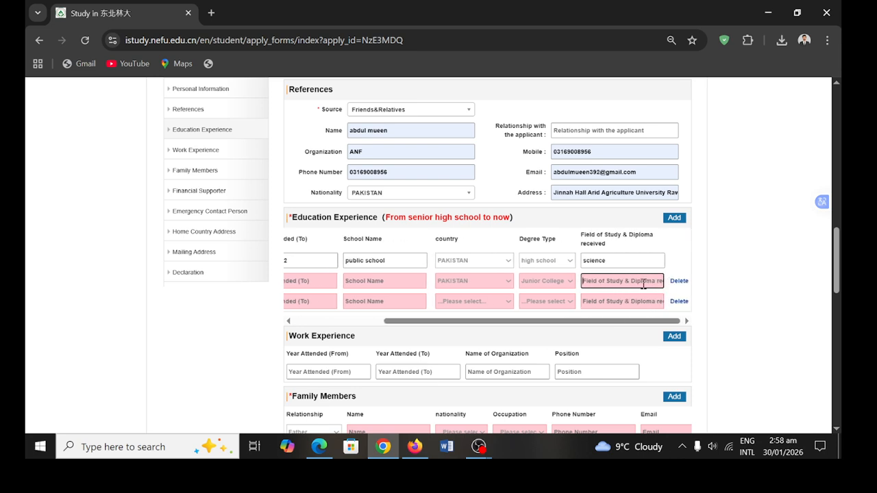
scroll(644, 284, "down", 2)
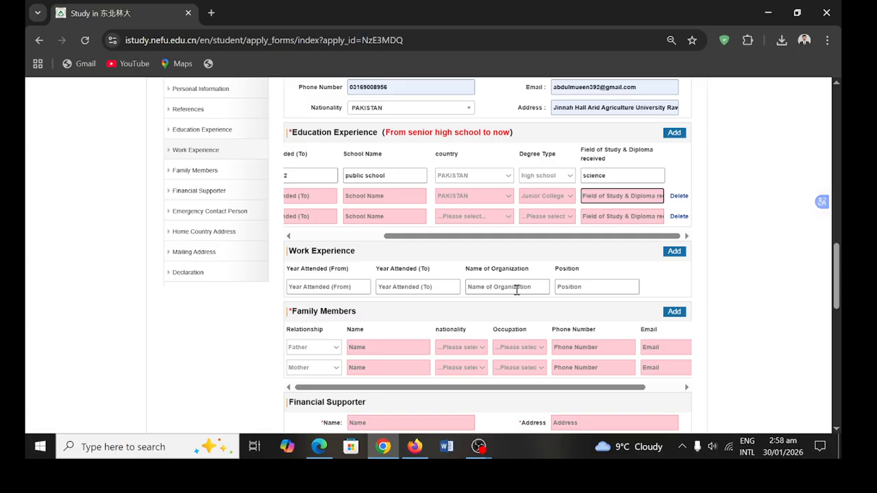
- Fill the father's name, nationality PAKISTAN, occupation Employee, and autofilled phone and email
scroll(517, 290, "down", 1)
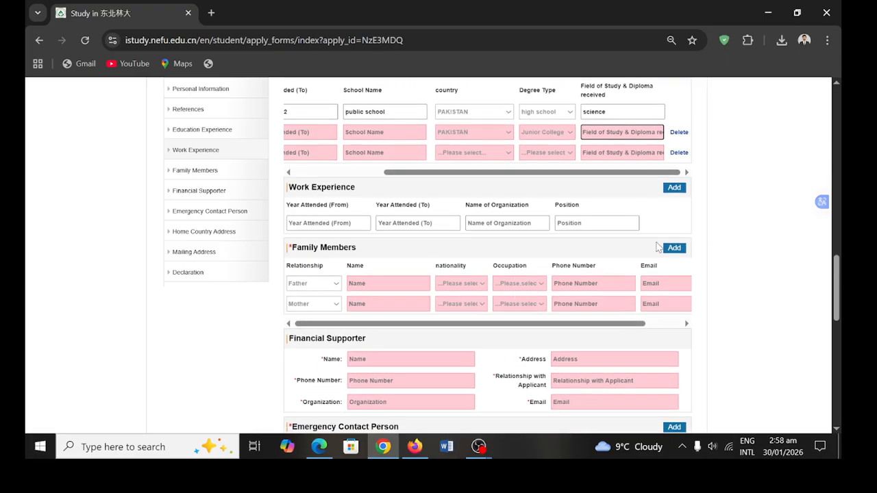
left_click(333, 285)
left_click(333, 285)
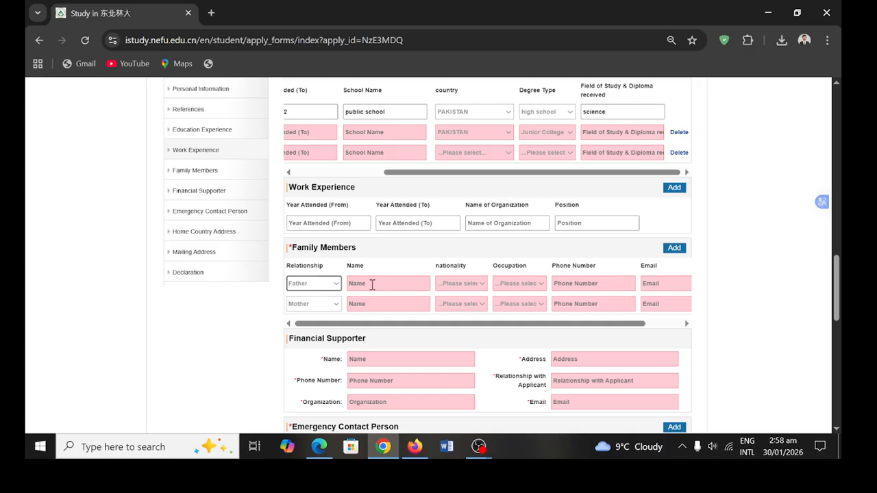
left_click(371, 283)
type("uhdu")
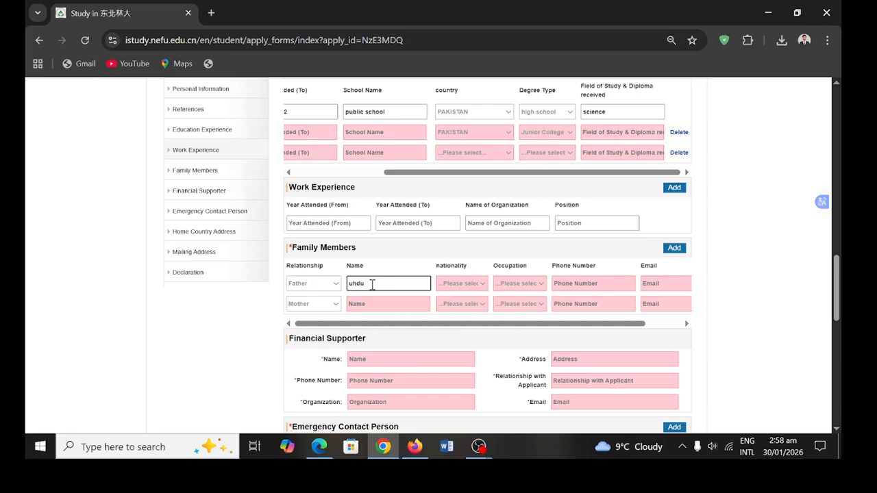
type("laha")
left_click(462, 289)
left_click(462, 289)
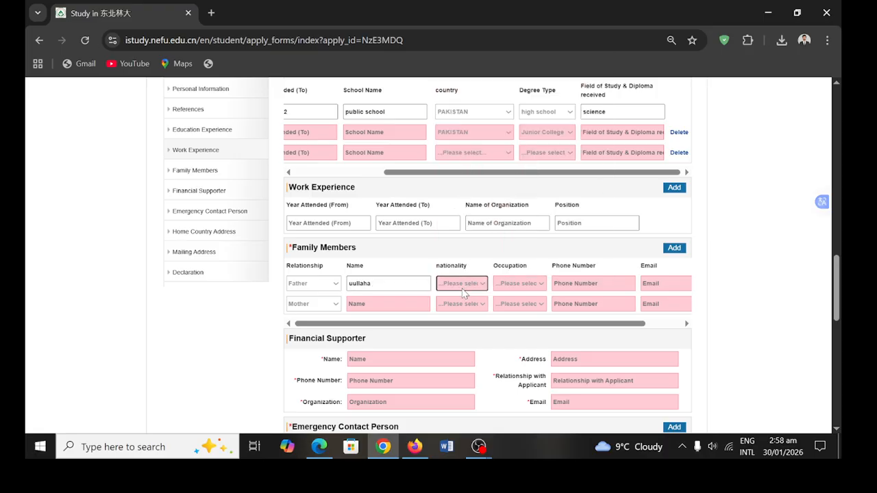
key("p")
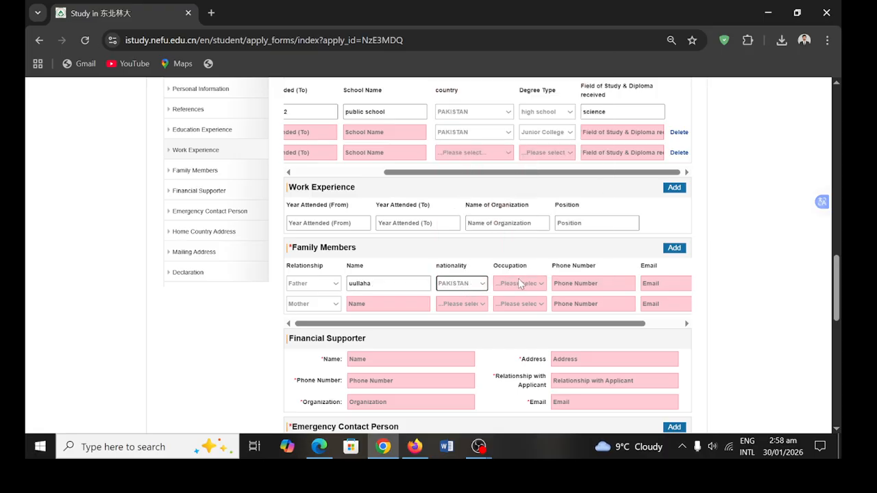
left_click(526, 287)
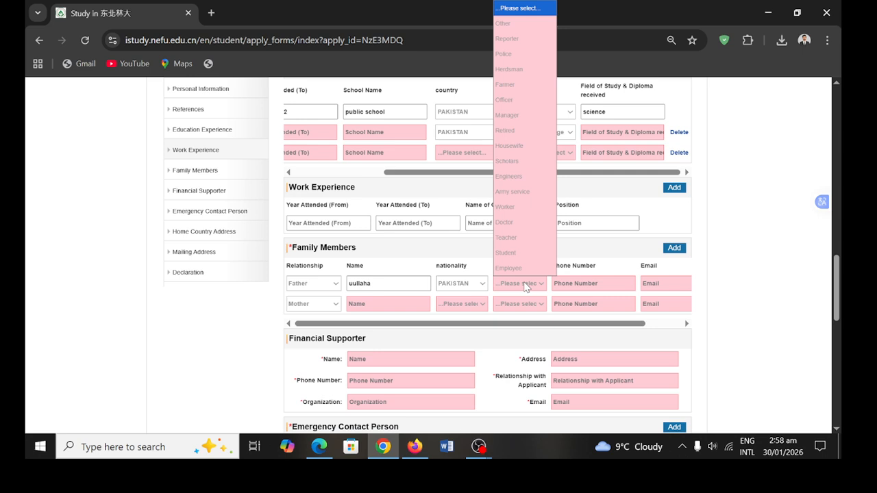
left_click(526, 268)
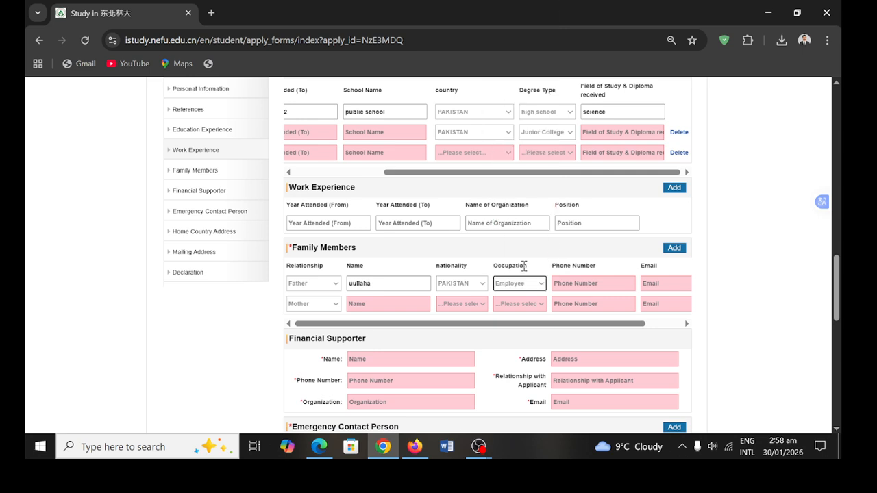
left_click(572, 282)
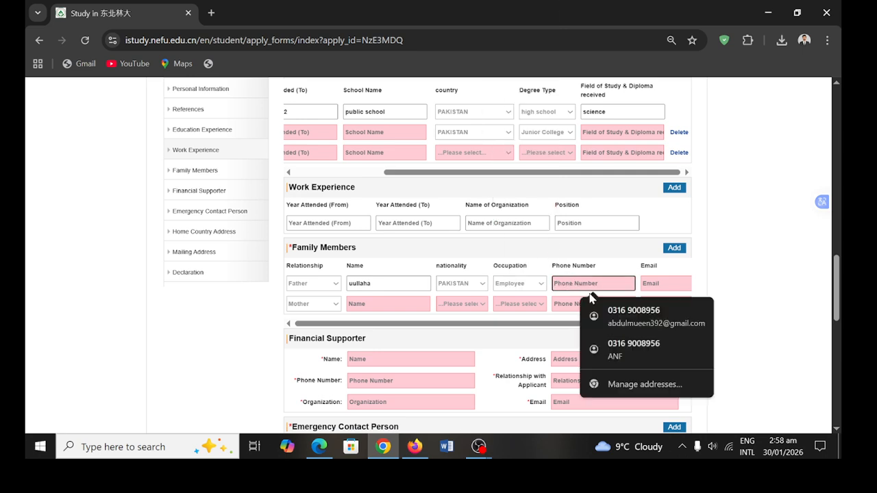
left_click(608, 316)
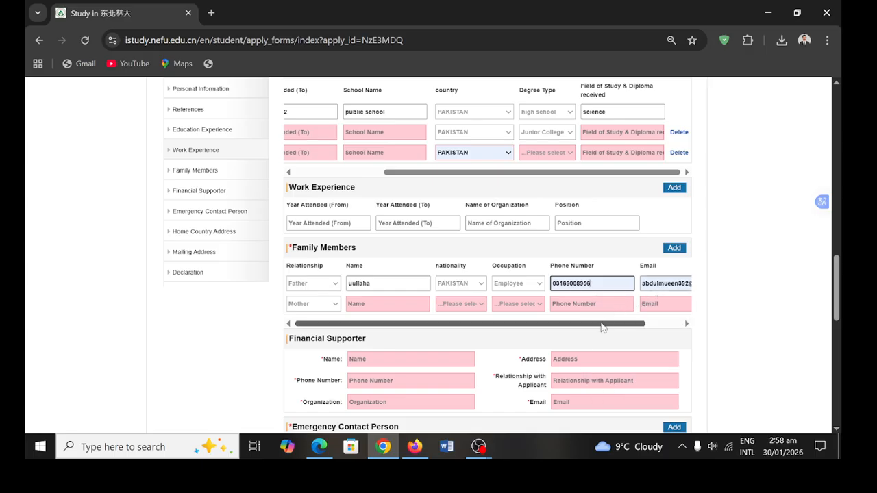
left_click_drag(603, 328, 649, 322)
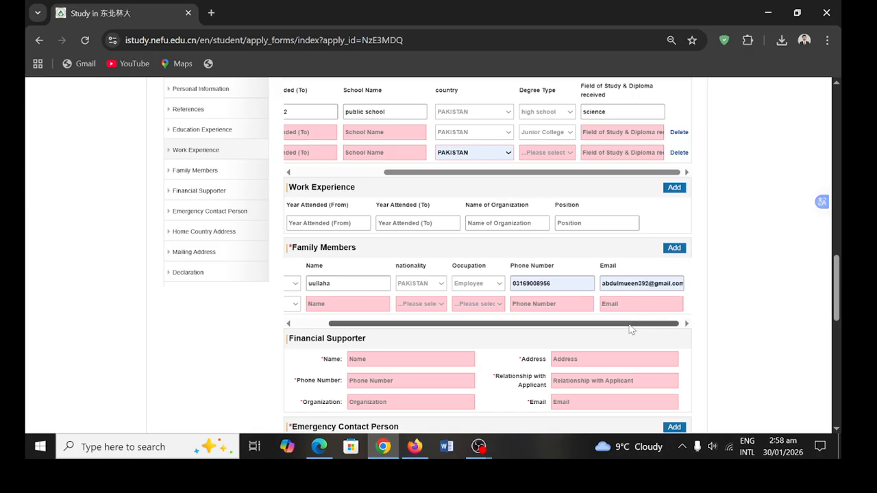
scroll(528, 335, "left", 2)
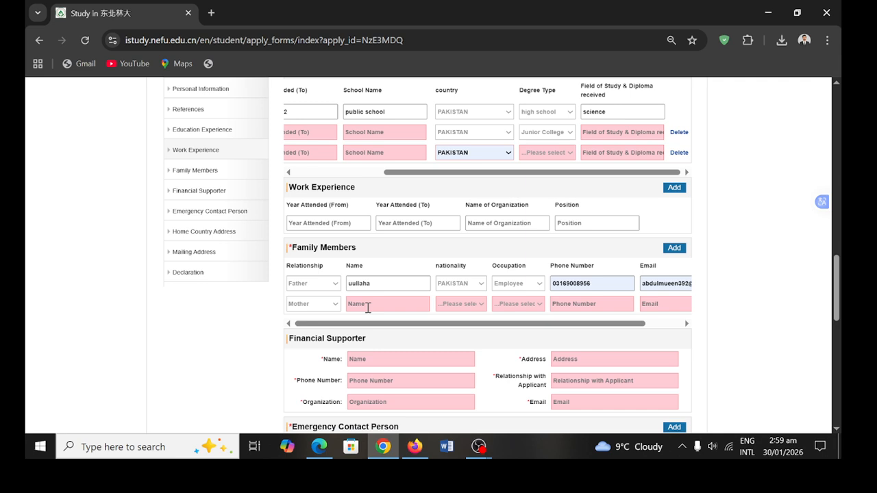
- Enter the mother's name, nationality PAKISTAN and occupation Housewife
left_click(368, 308)
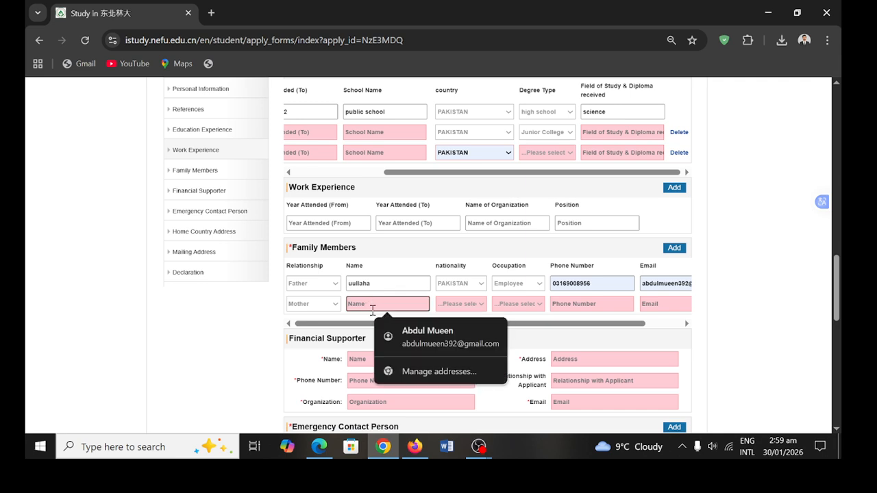
type("raisa")
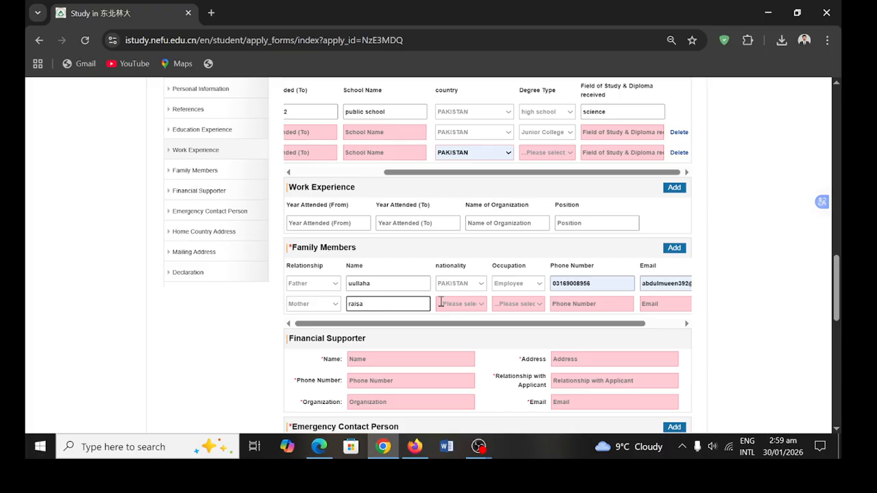
left_click(470, 305)
key("p")
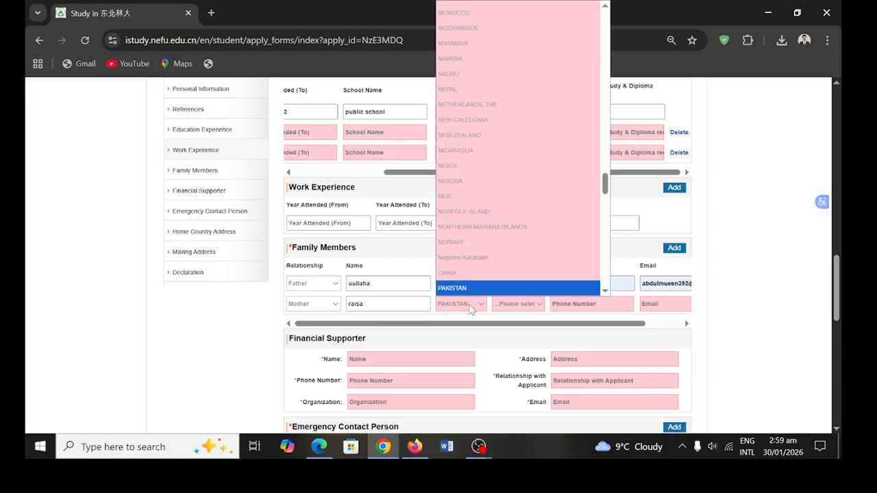
left_click(474, 289)
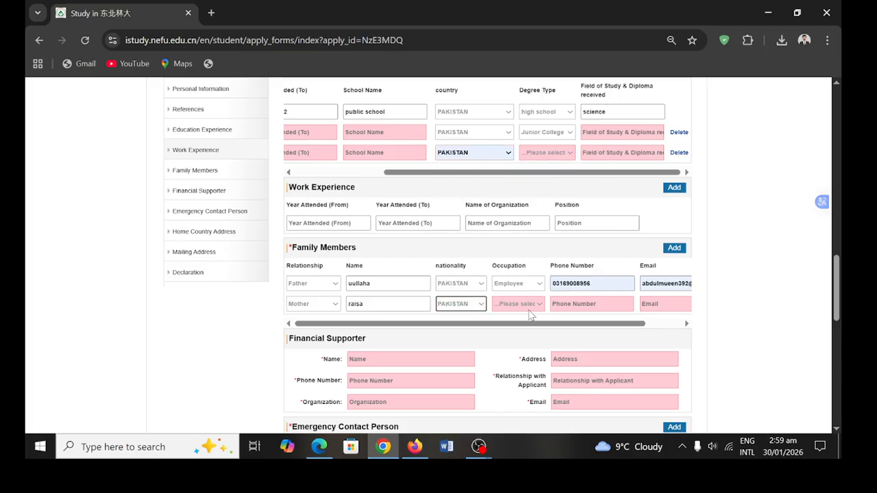
left_click(528, 307)
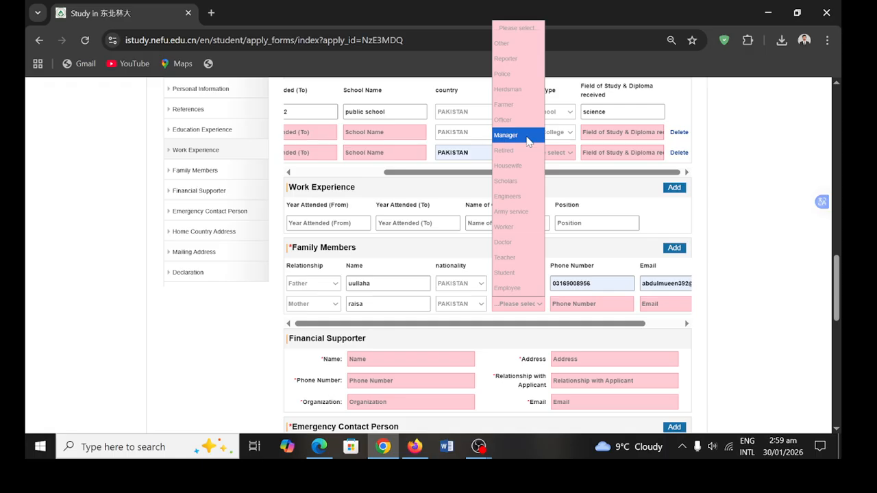
left_click(526, 166)
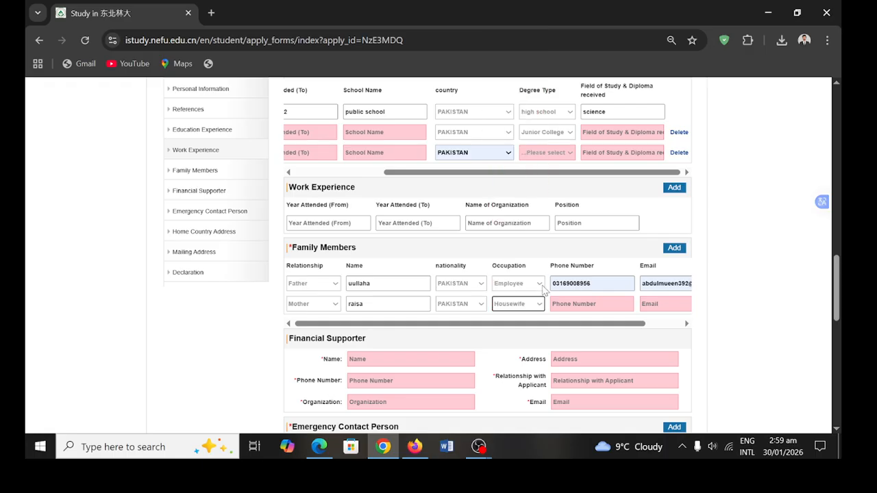
left_click(583, 305)
- Autofill the supporter's name, address, phone and email, then set organization ANF and relationship brother
scroll(644, 344, "down", 3)
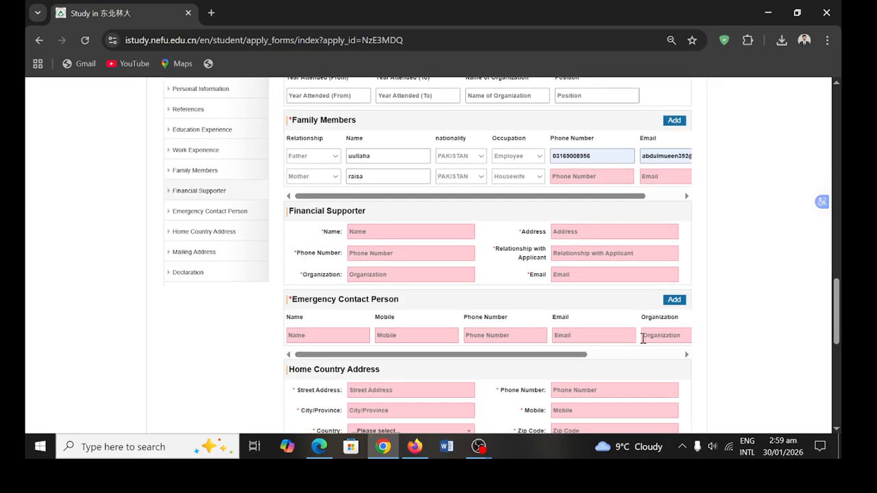
left_click(380, 234)
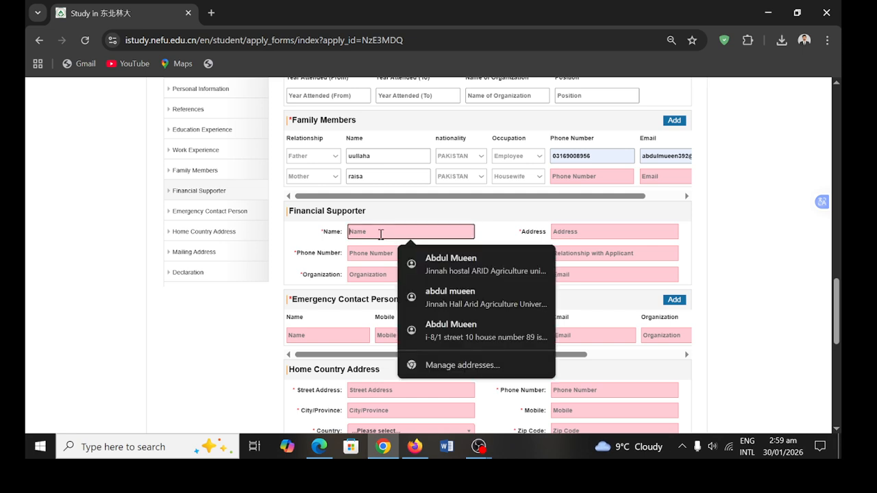
left_click(426, 263)
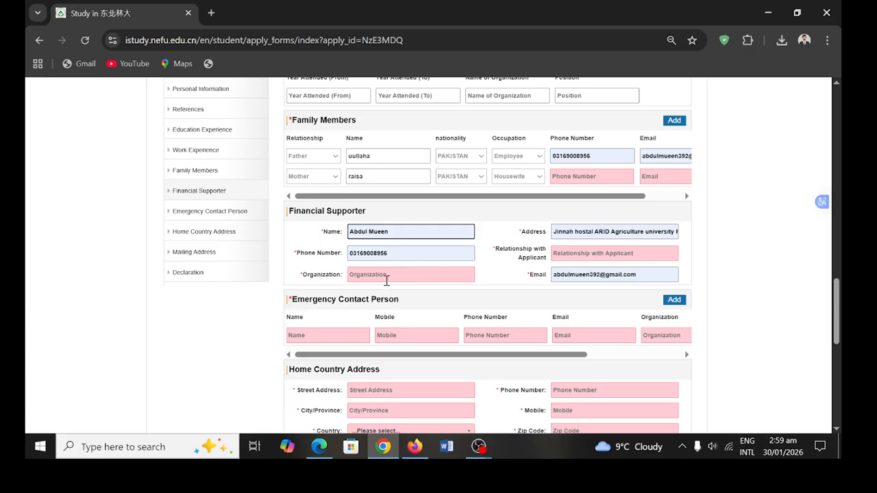
left_click(387, 274)
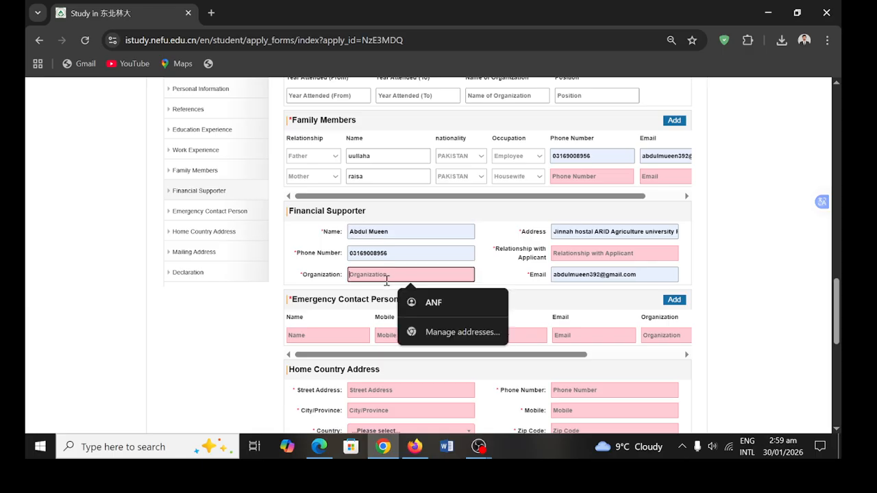
left_click(438, 302)
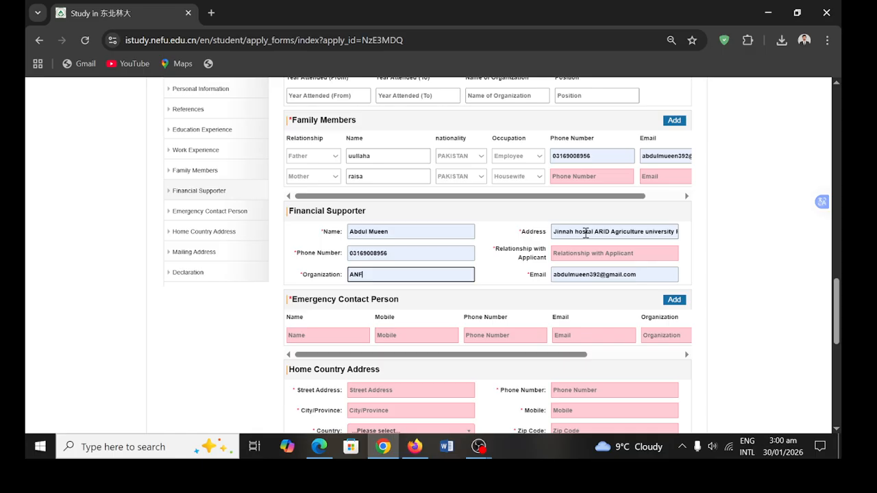
scroll(586, 233, "up", 1)
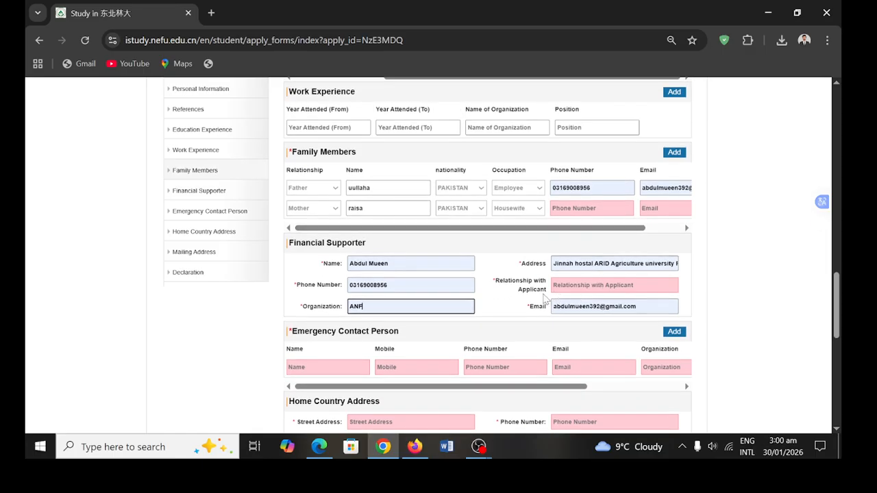
left_click(587, 288)
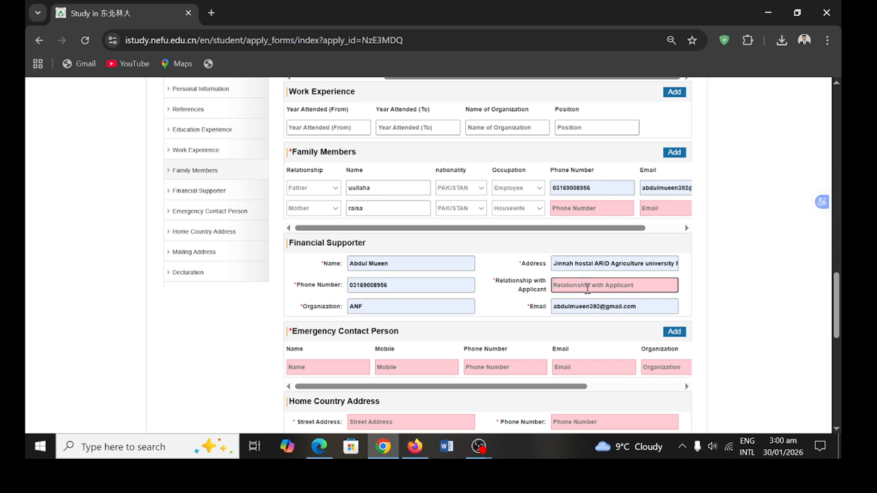
type("brother")
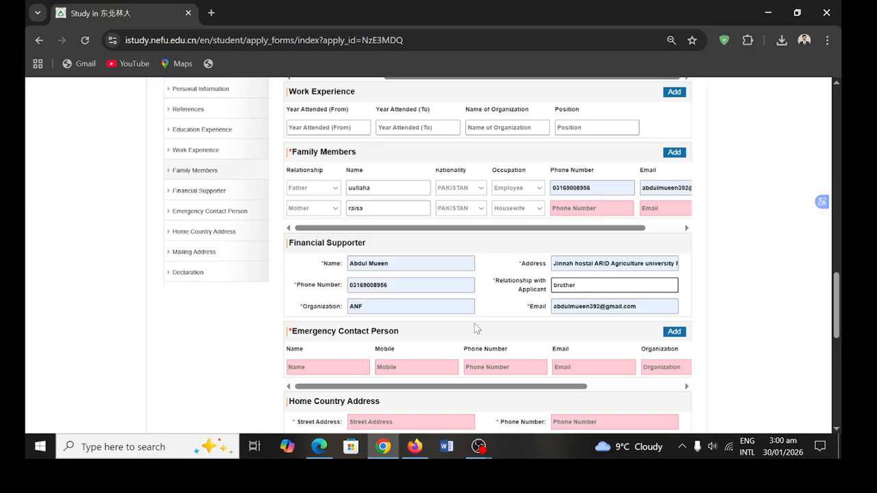
- Autofill the emergency contact and home country address from saved details, with organization ANF
scroll(477, 329, "down", 1)
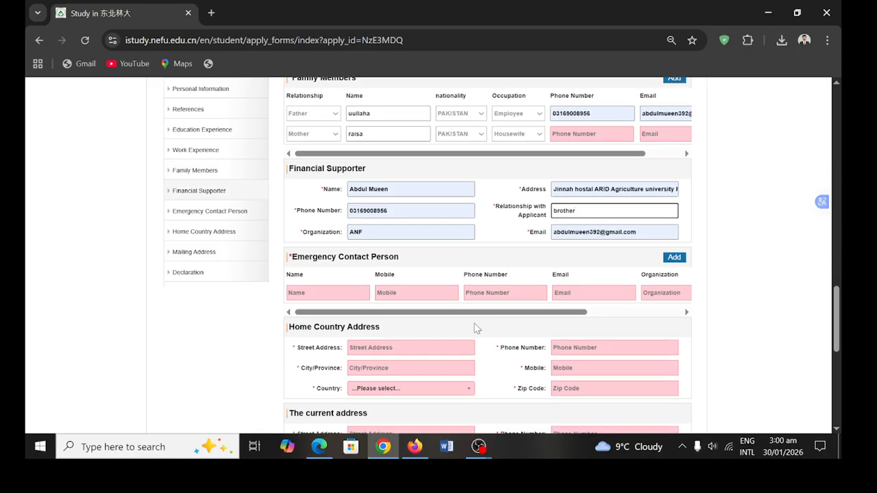
left_click(304, 300)
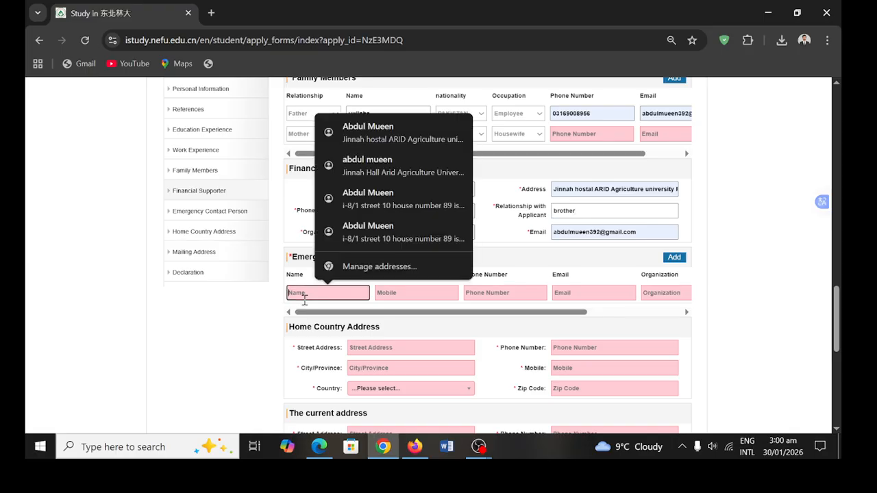
left_click(373, 131)
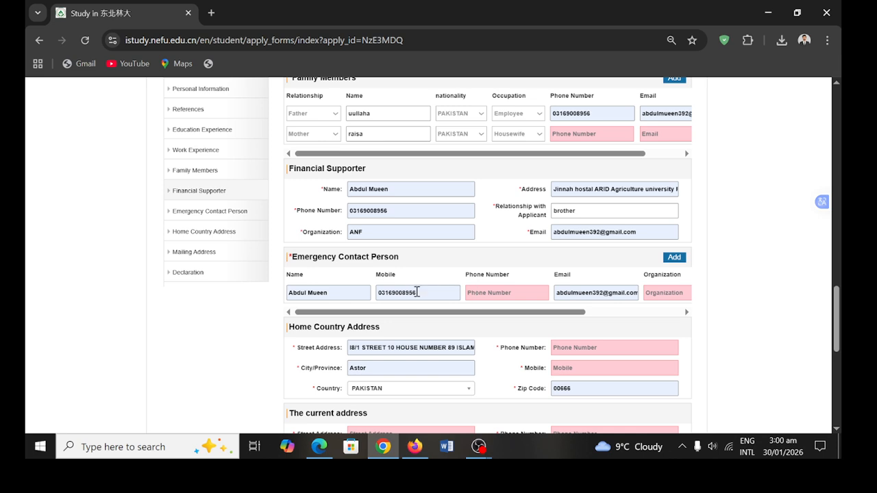
left_click(498, 292)
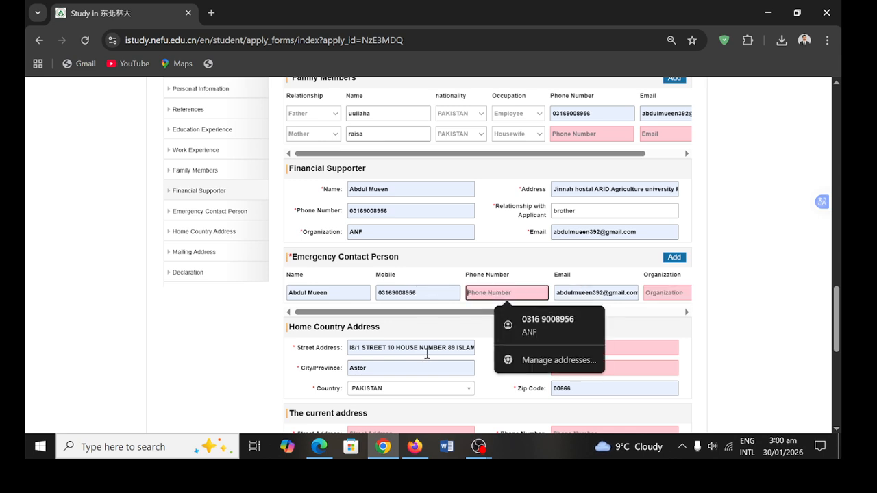
left_click(666, 292)
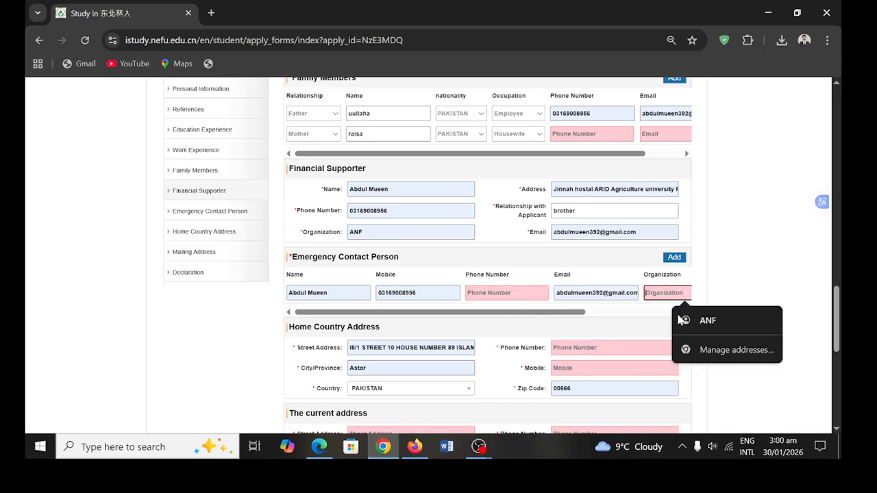
left_click(681, 320)
scroll(378, 343, "down", 1)
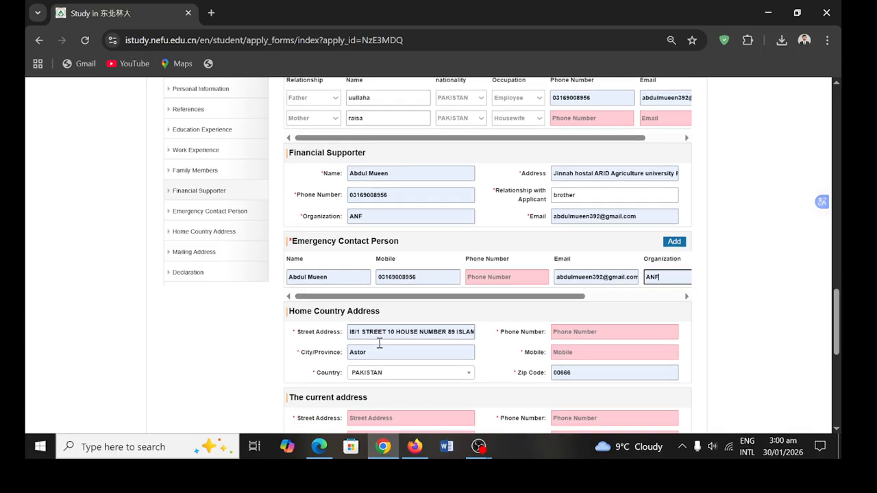
scroll(379, 342, "down", 2)
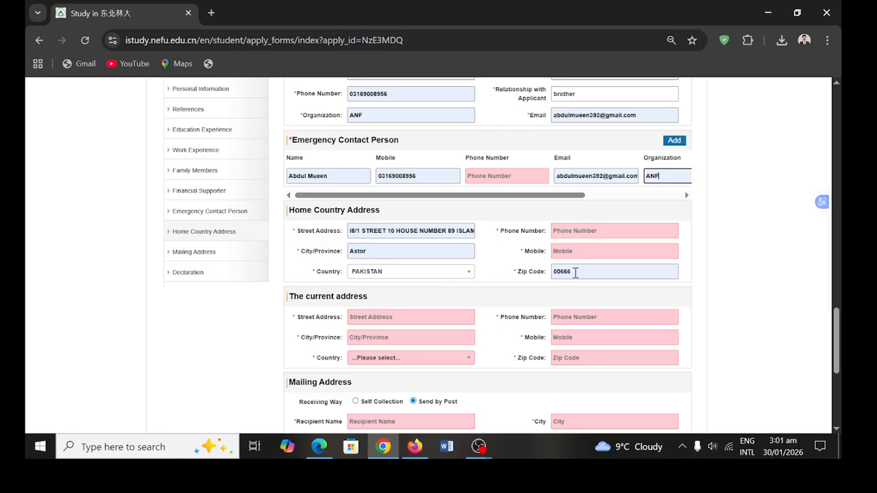
- Zoom out and autofill the current address street, city, country and zip from a saved entry
scroll(588, 274, "down", 2)
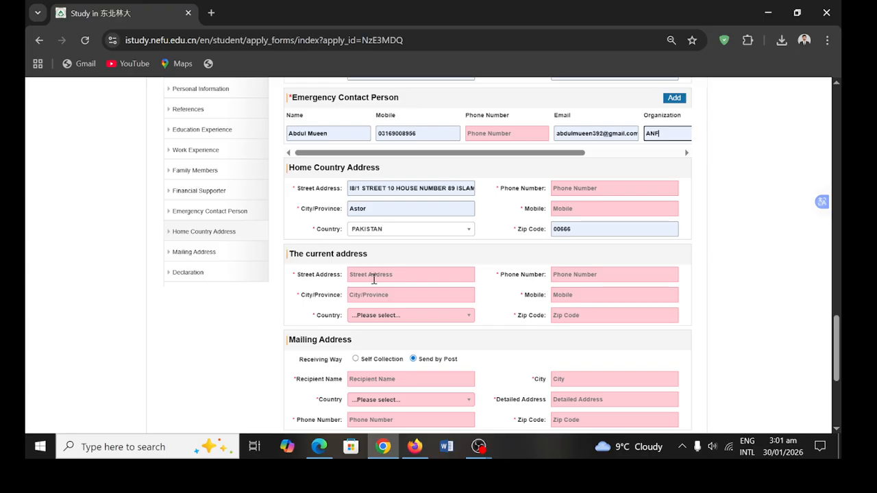
key("ctrl+minus")
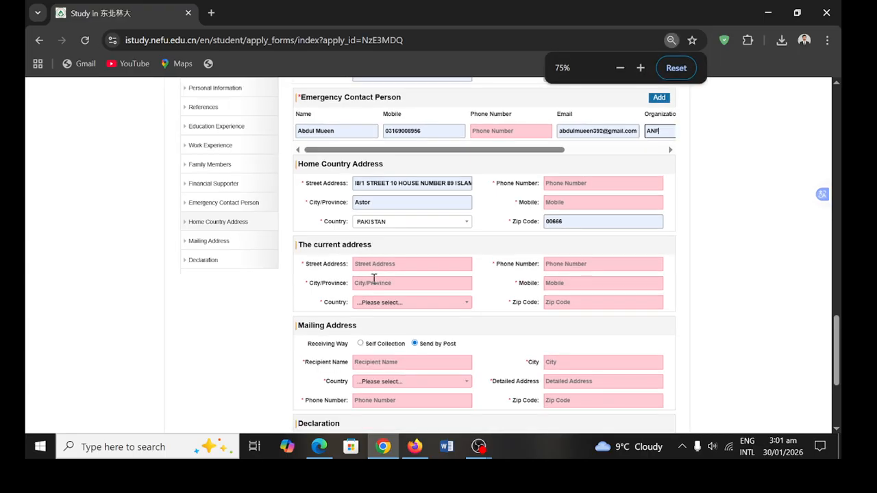
right_click(374, 281)
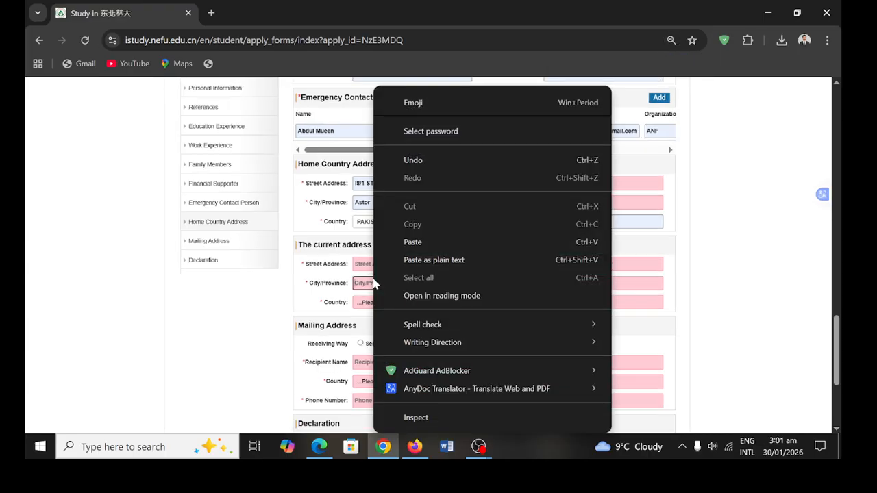
left_click(323, 295)
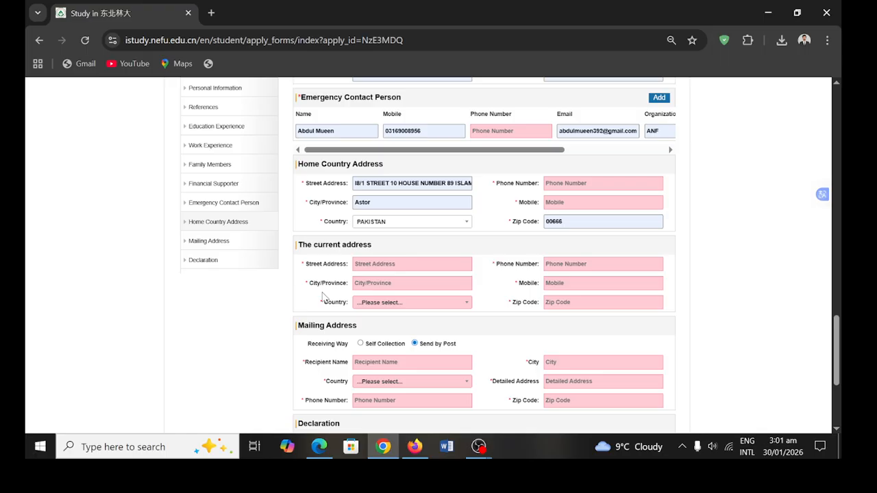
left_click(370, 266)
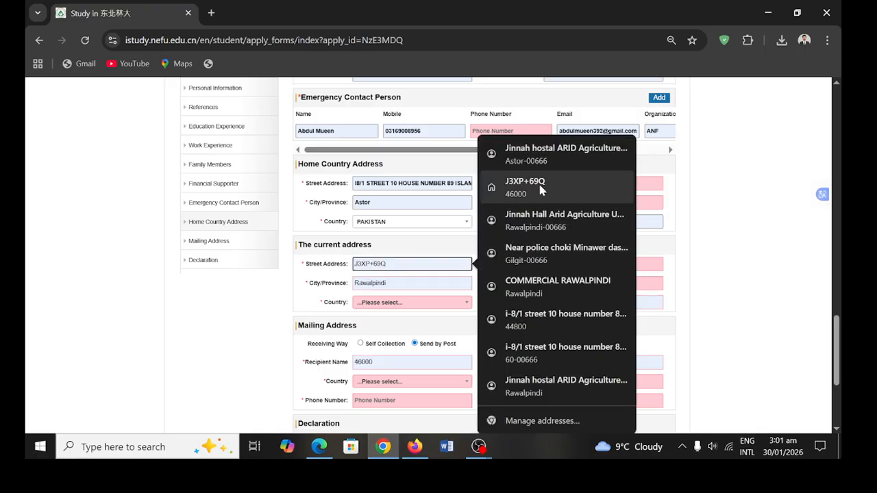
left_click(545, 220)
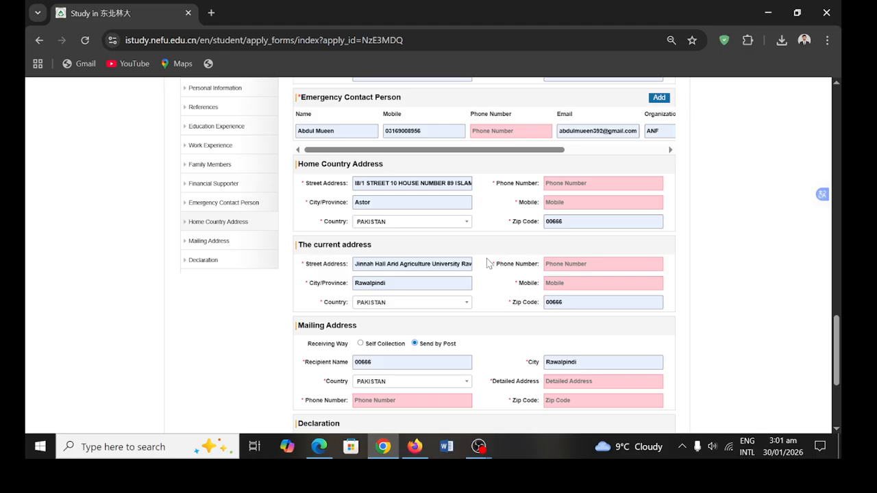
- Fill the current-address phone from saved suggestions and try autofilling the mobile
left_click(583, 266)
left_click(623, 292)
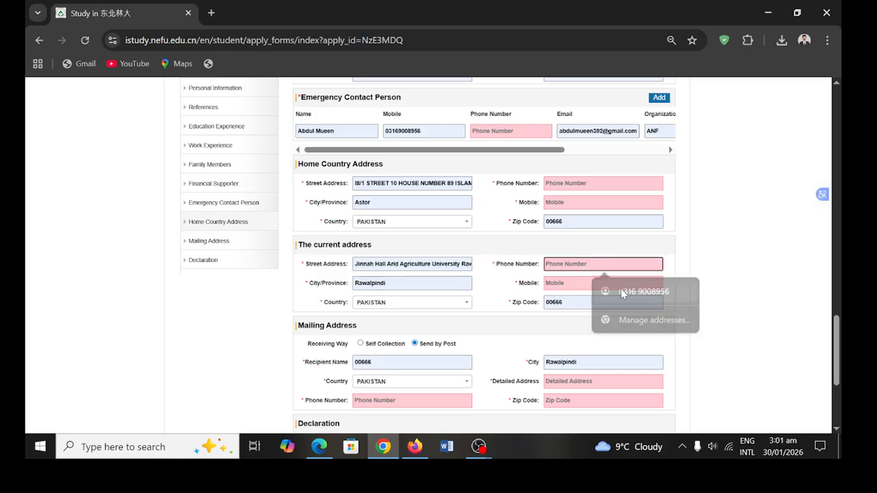
left_click(569, 267)
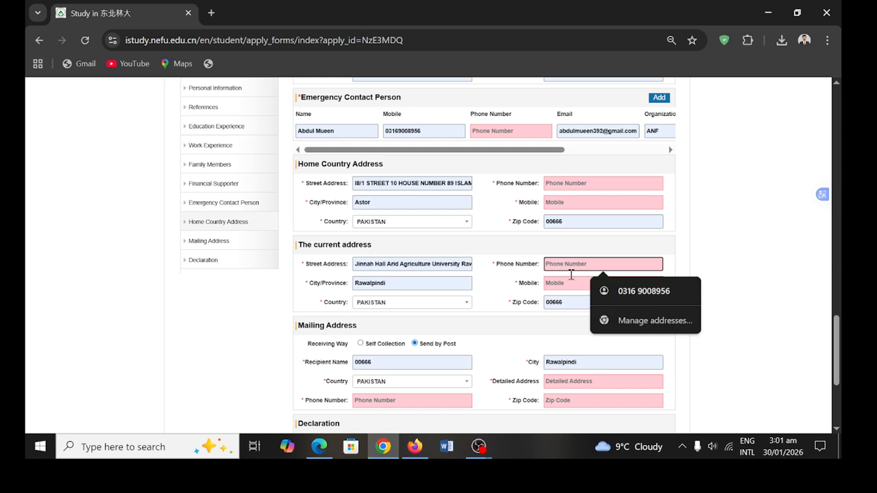
left_click(628, 293)
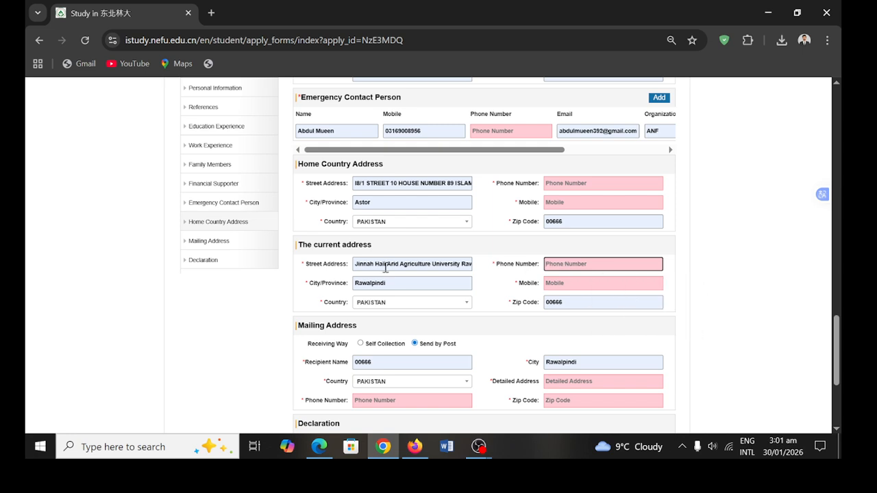
left_click(556, 288)
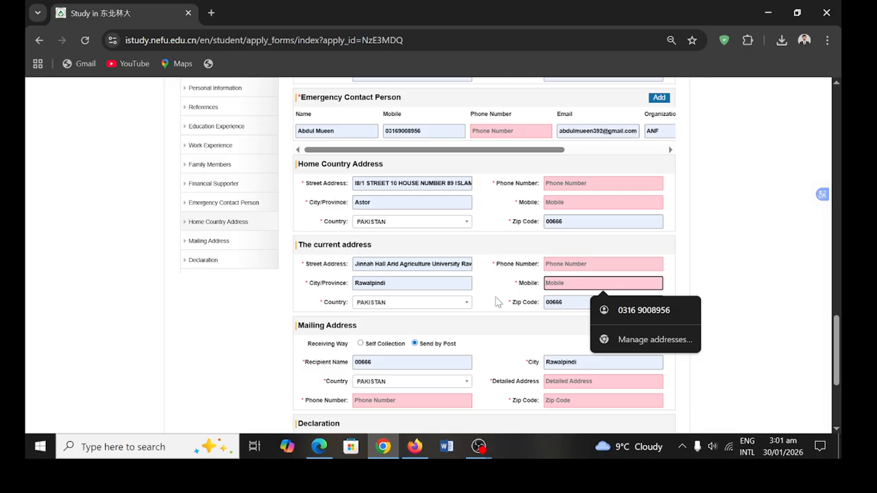
scroll(414, 316, "down", 1)
scroll(415, 316, "down", 2)
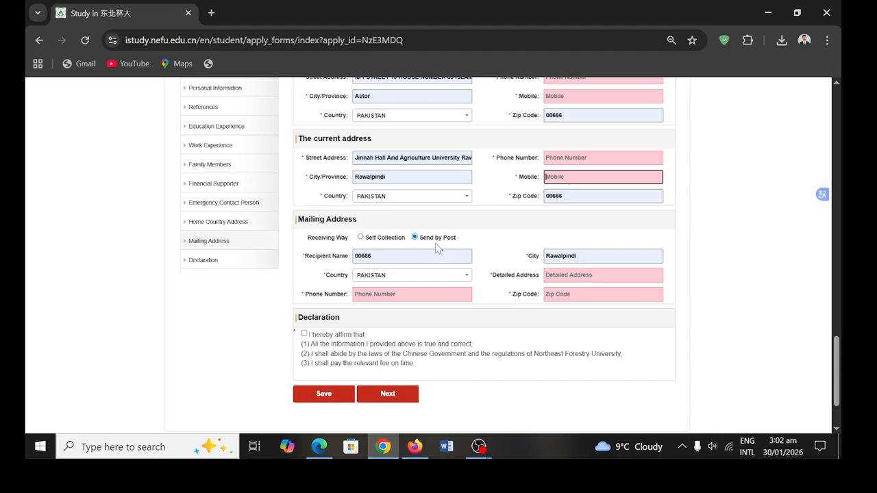
- Set Receiving Way to Self Collection and tick the 'I hereby affirm that' declaration
left_click(361, 237)
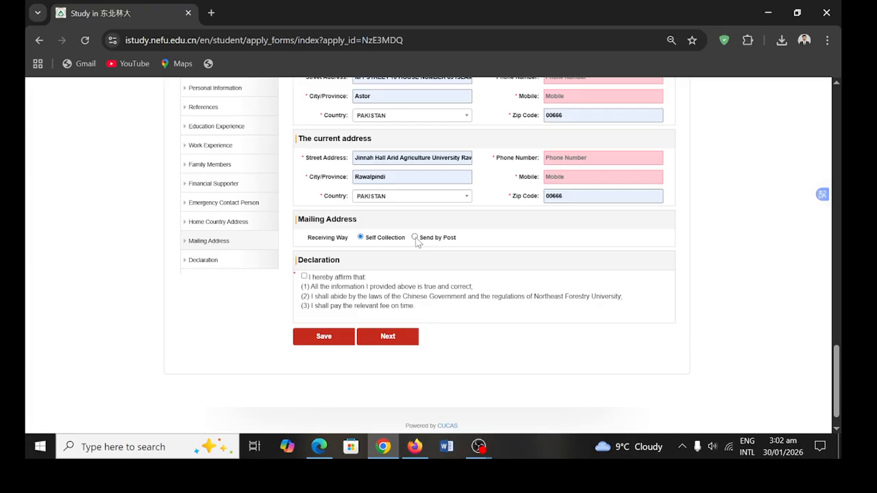
left_click(415, 238)
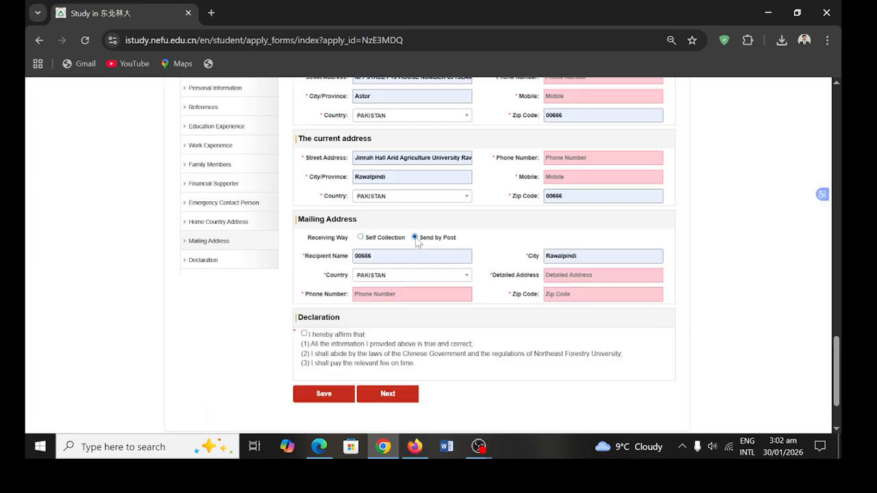
left_click(361, 237)
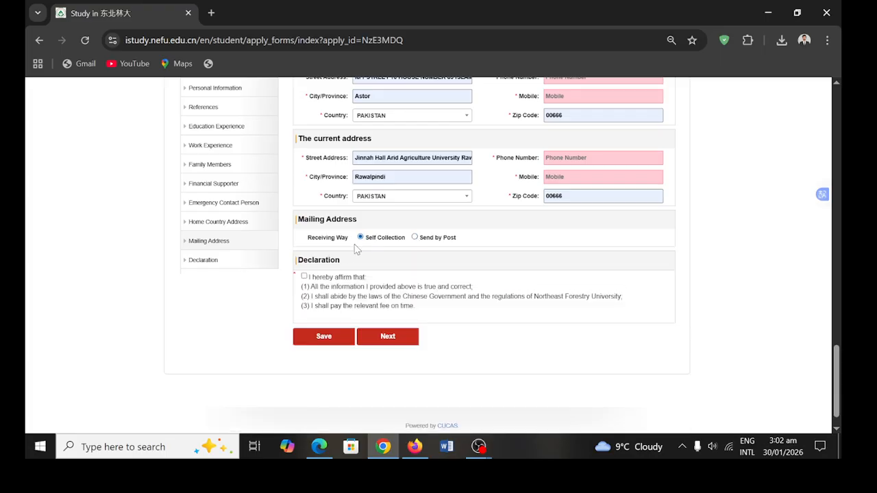
left_click(304, 277)
- Save the application, decline Chrome's address update, and proceed with Next
left_click(338, 343)
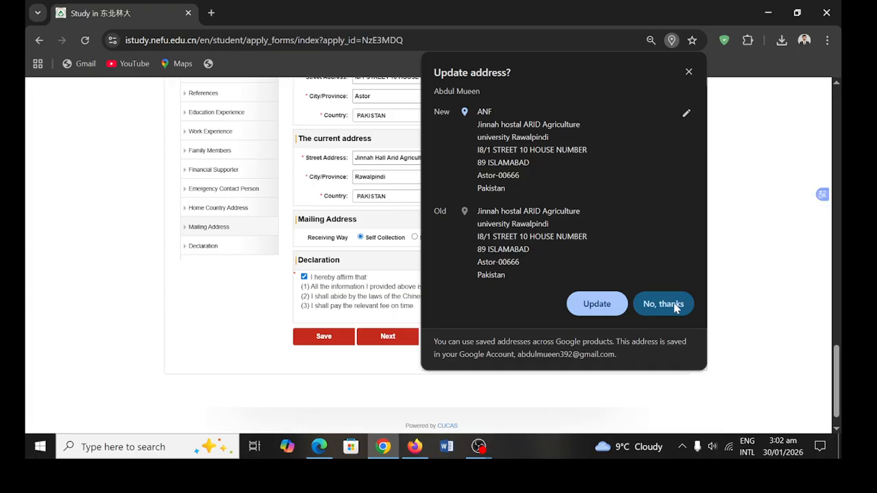
left_click(662, 303)
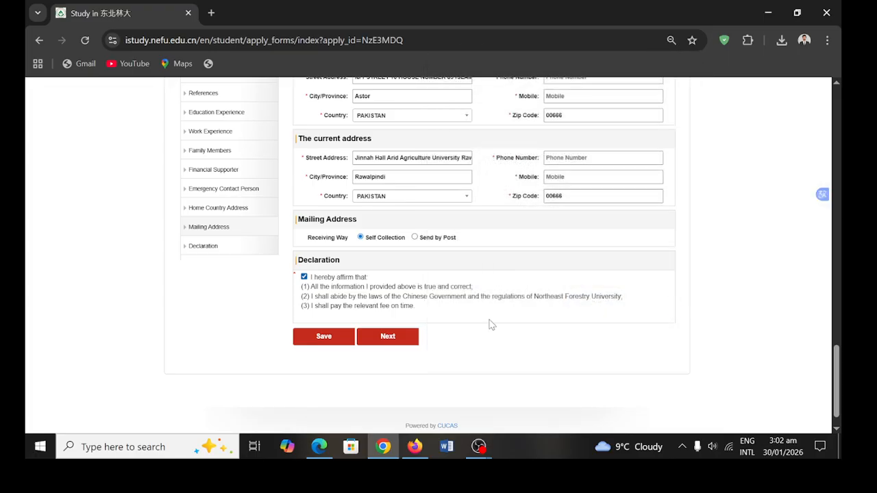
left_click(388, 336)
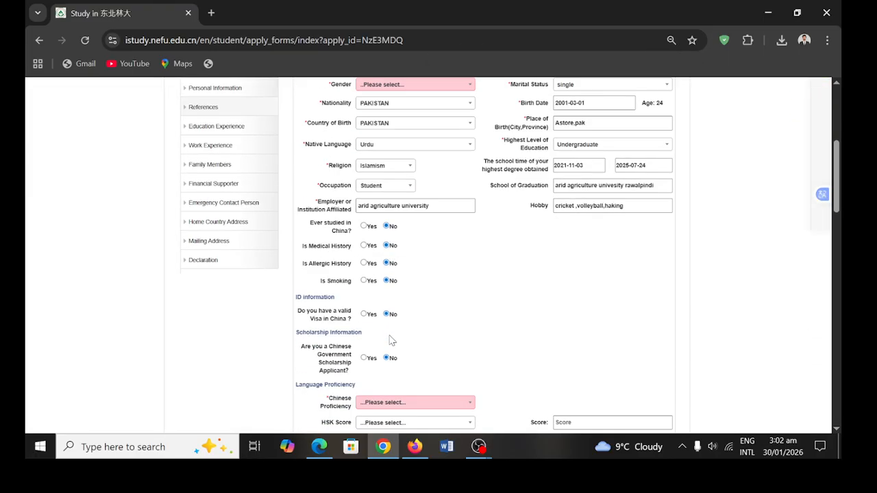
- Set the flagged Gender field to Male
scroll(390, 340, "up", 2)
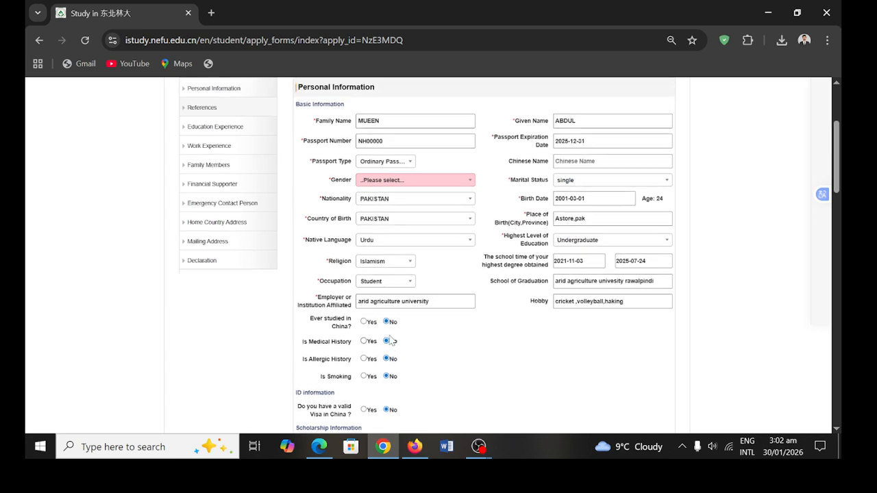
left_click(469, 188)
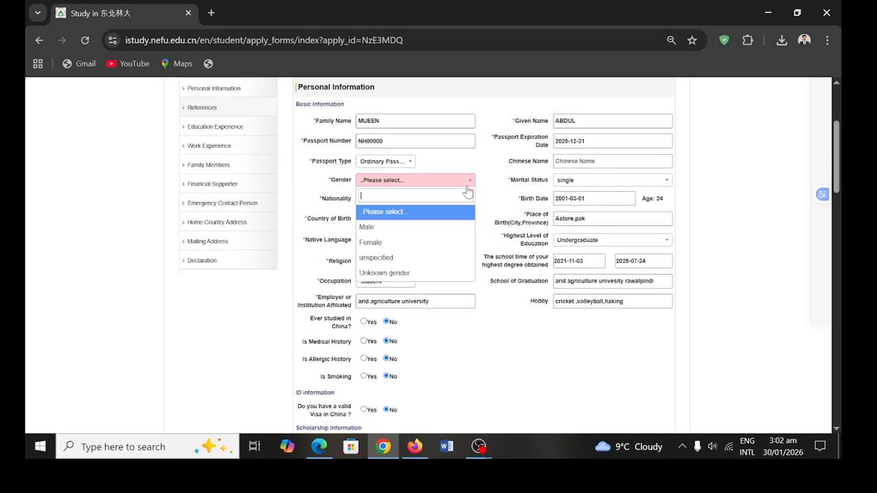
left_click(421, 227)
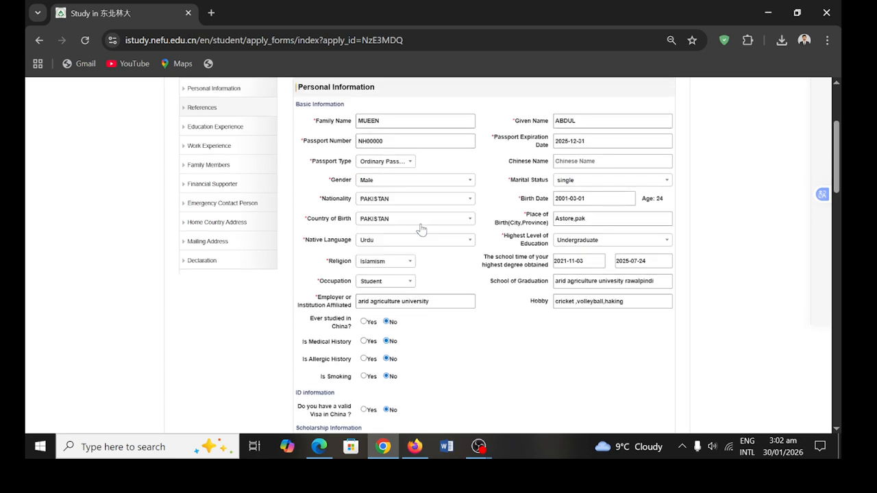
scroll(421, 228, "down", 3)
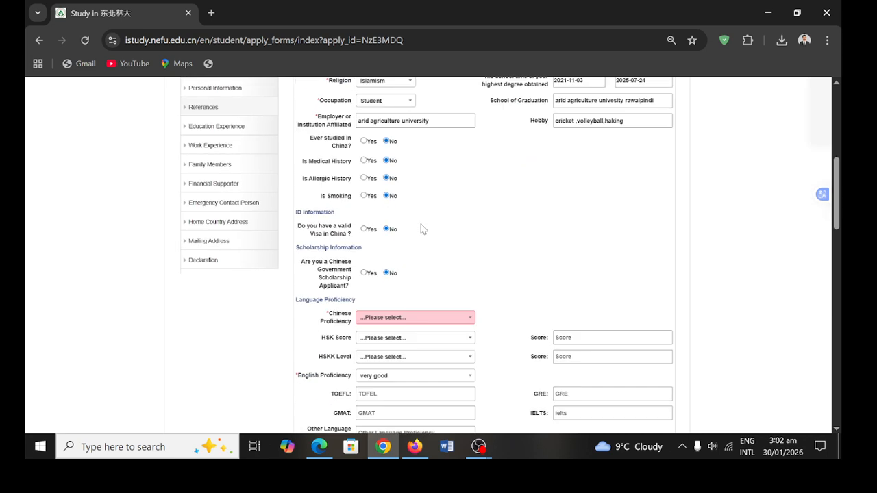
- Leave Chinese Proficiency unchosen and try continuing with Next again
left_click(427, 311)
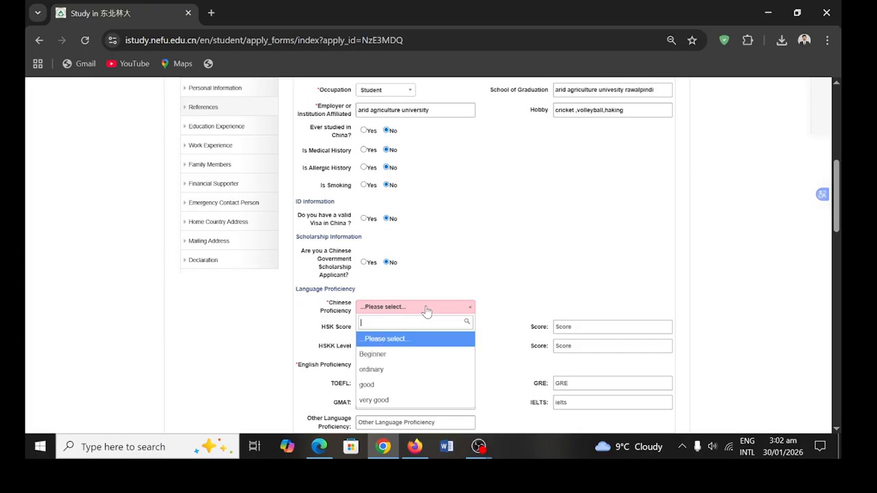
left_click(409, 346)
scroll(409, 343, "down", 1)
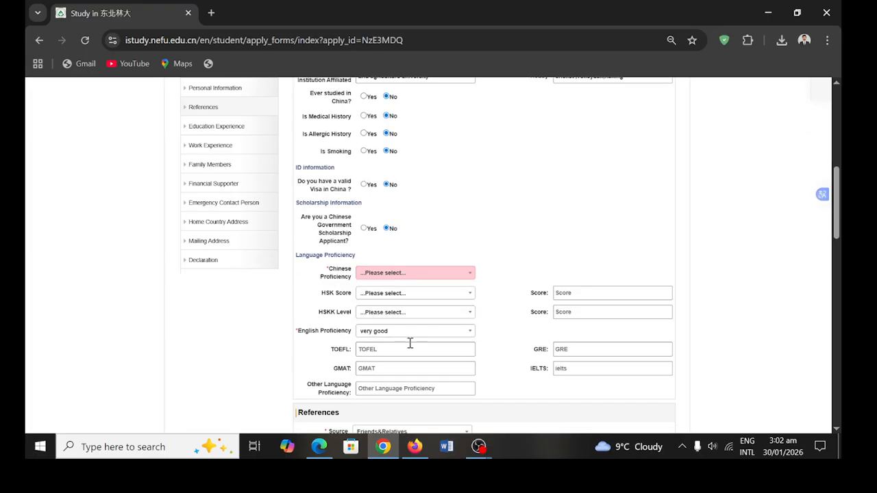
scroll(410, 344, "down", 9)
scroll(409, 346, "up", 2)
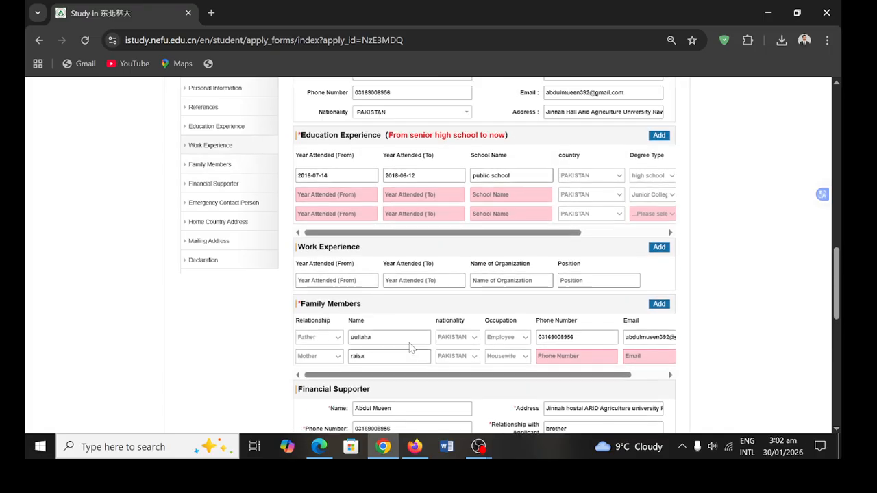
scroll(410, 346, "up", 1)
scroll(409, 342, "down", 10)
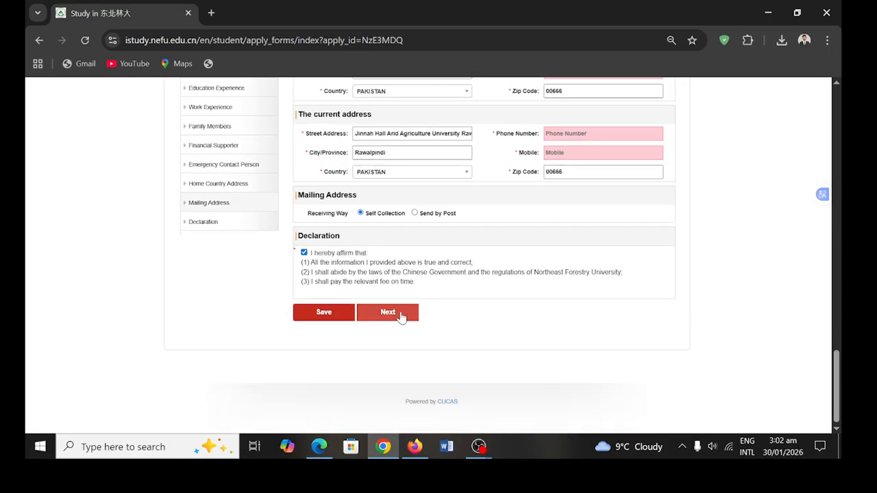
left_click(401, 318)
scroll(401, 317, "down", 3)
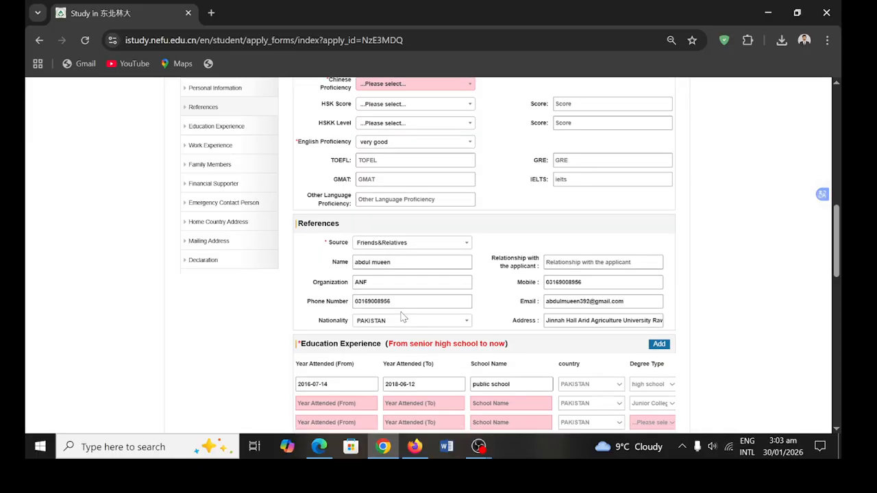
scroll(401, 318, "down", 9)
scroll(401, 318, "down", 3)
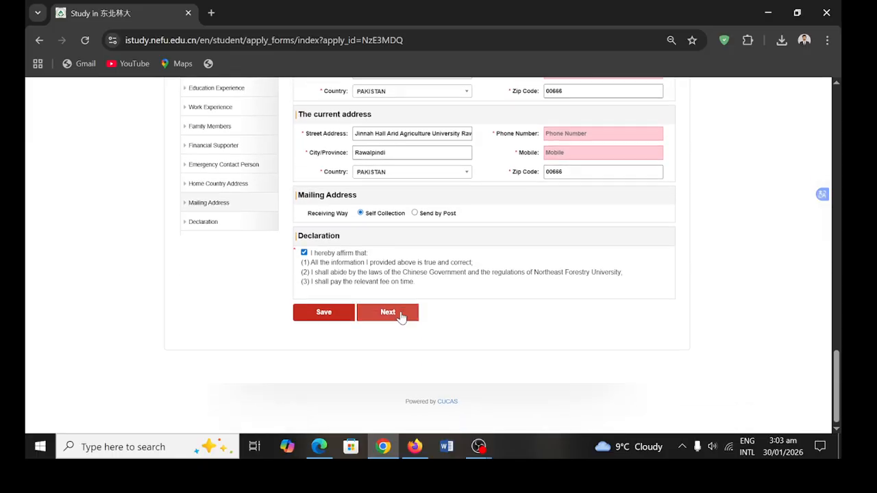
scroll(401, 316, "up", 1)
- Enter the applicant's mobile number in the current-address Mobile field, ignoring the saved suggestion
left_click(580, 220)
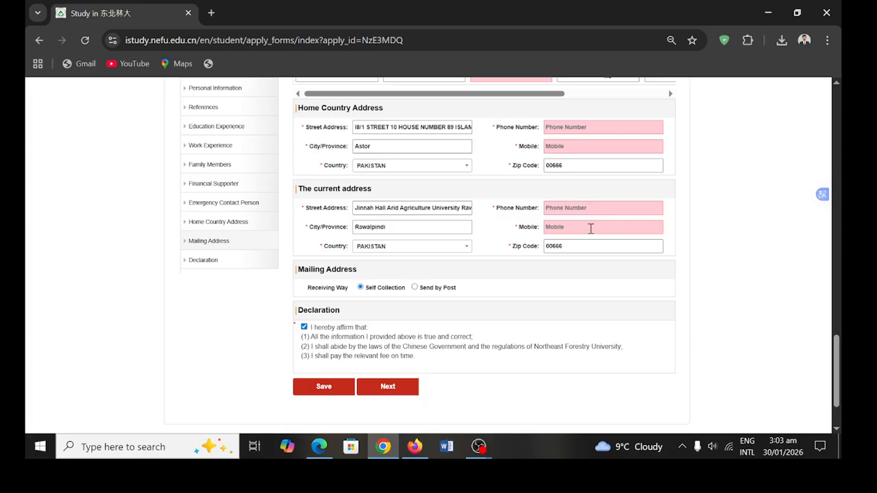
left_click(591, 228)
left_click(568, 230)
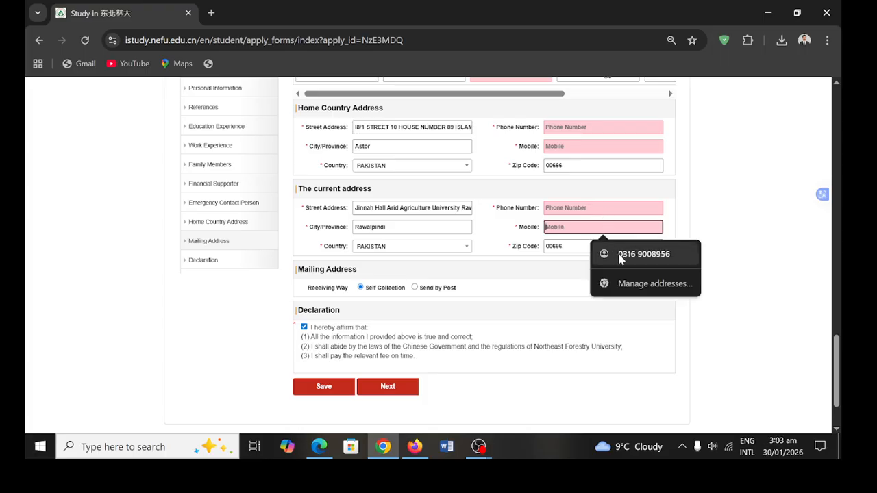
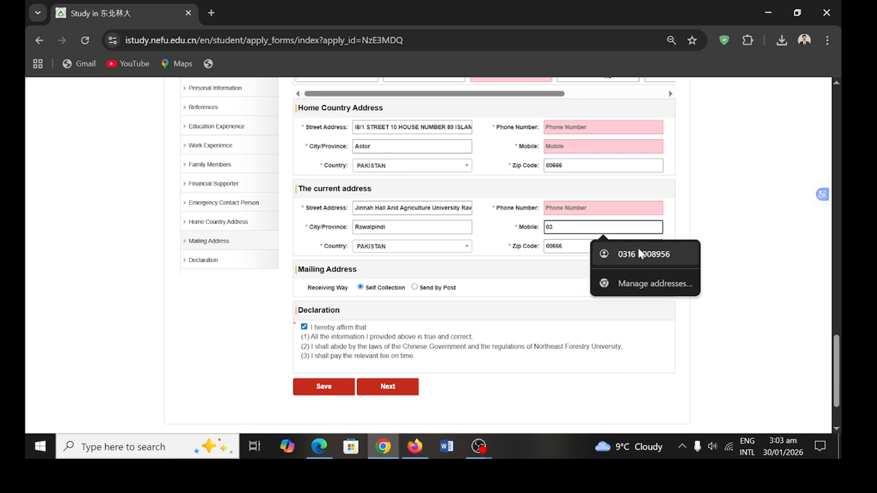
left_click(640, 254)
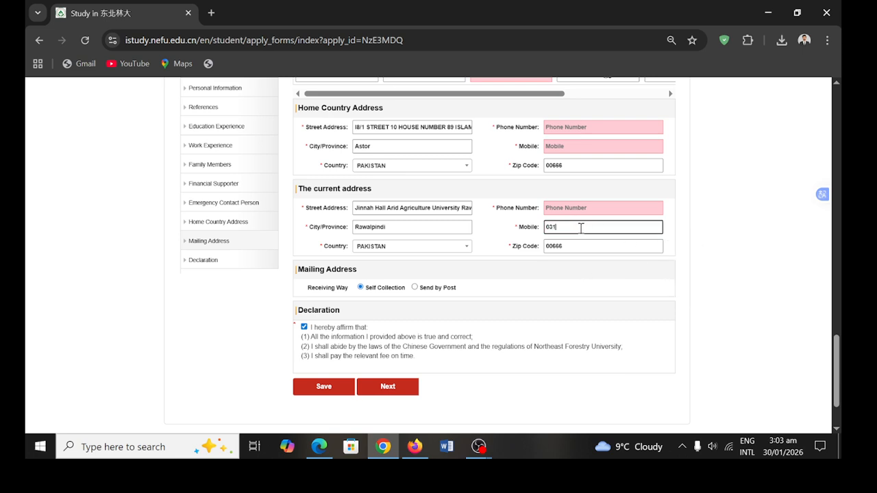
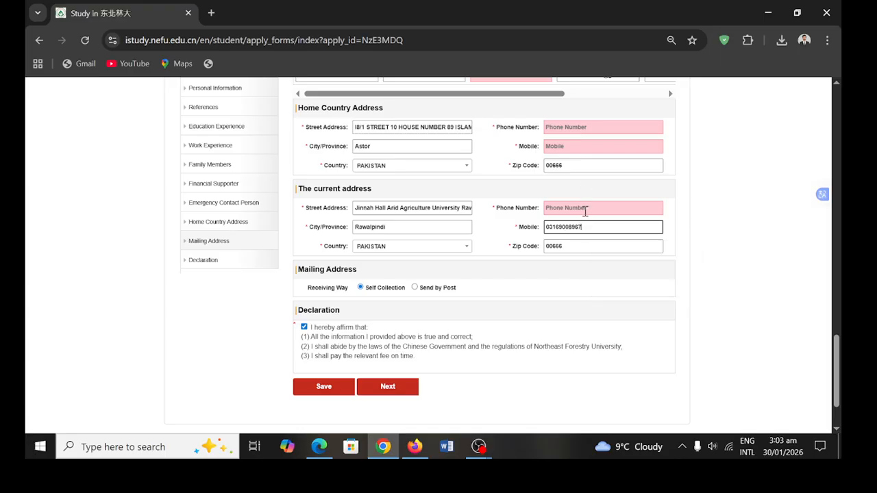
- Fill current Phone Number, Home Country Mobile and Home Country Phone Number with zeros
left_click(585, 211)
type("000000")
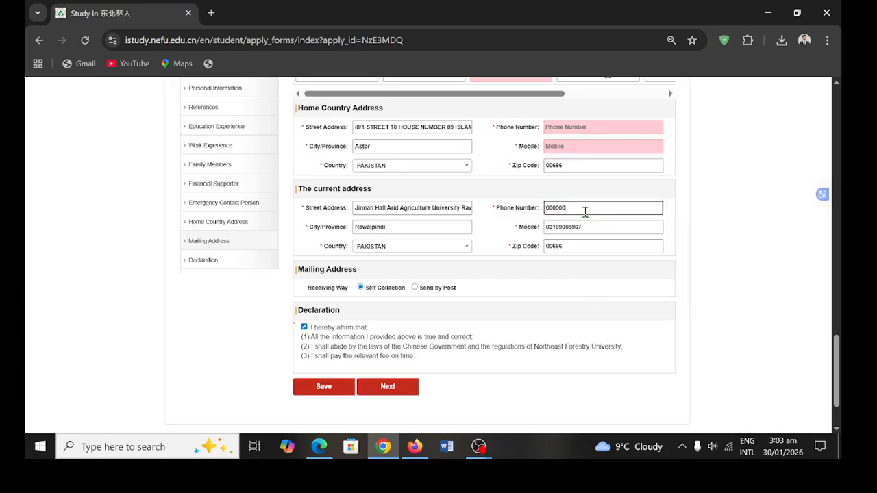
left_click(571, 148)
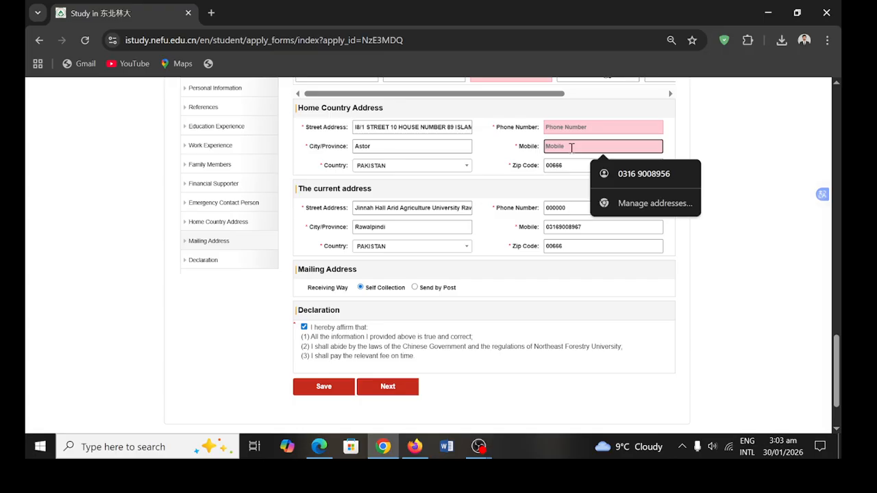
type("0000000")
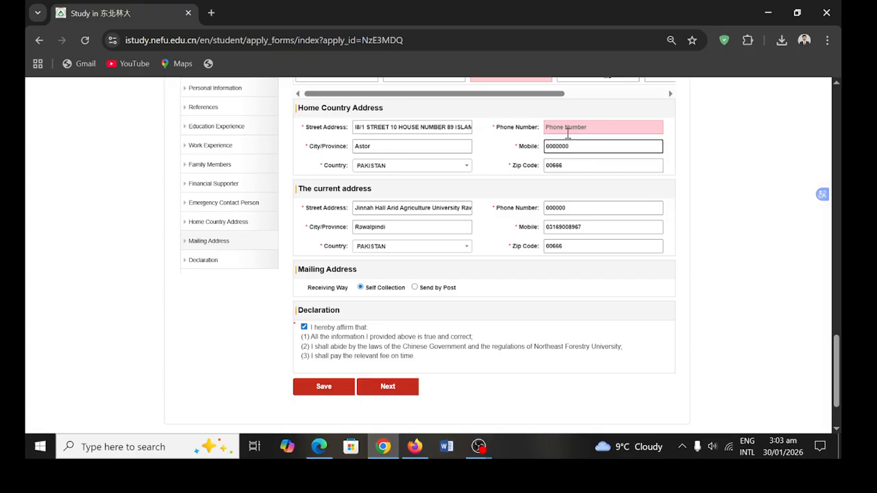
left_click(567, 130)
type("000000")
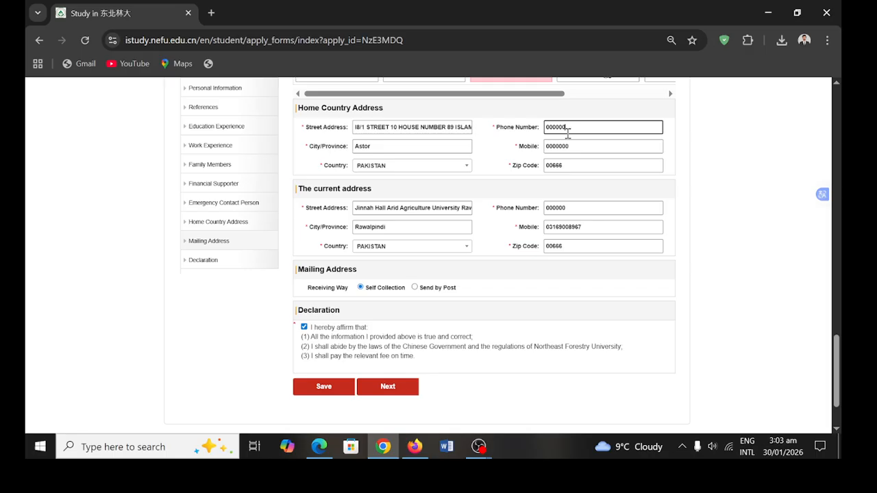
- Enter 0000000 as the emergency contact's phone number
scroll(567, 134, "up", 4)
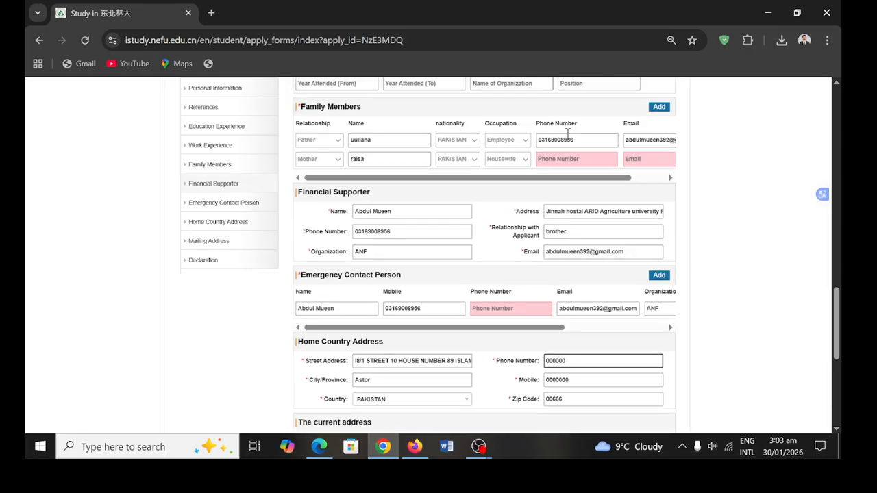
left_click(482, 319)
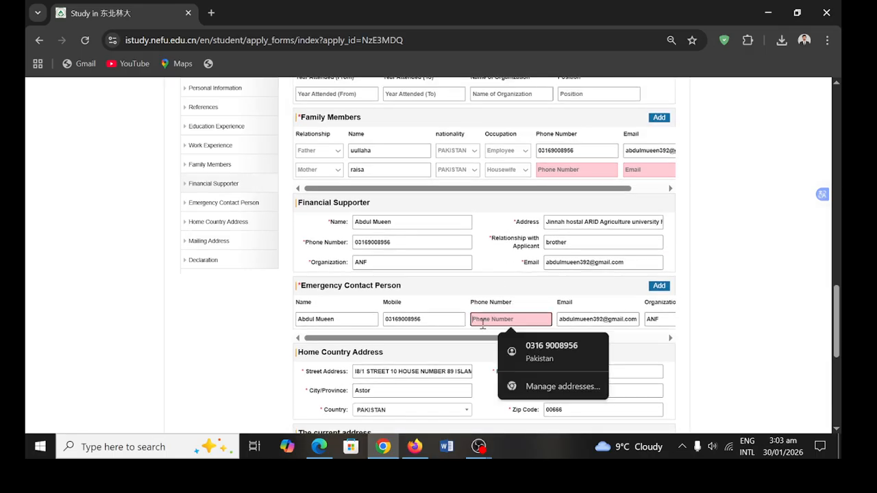
type("000000000")
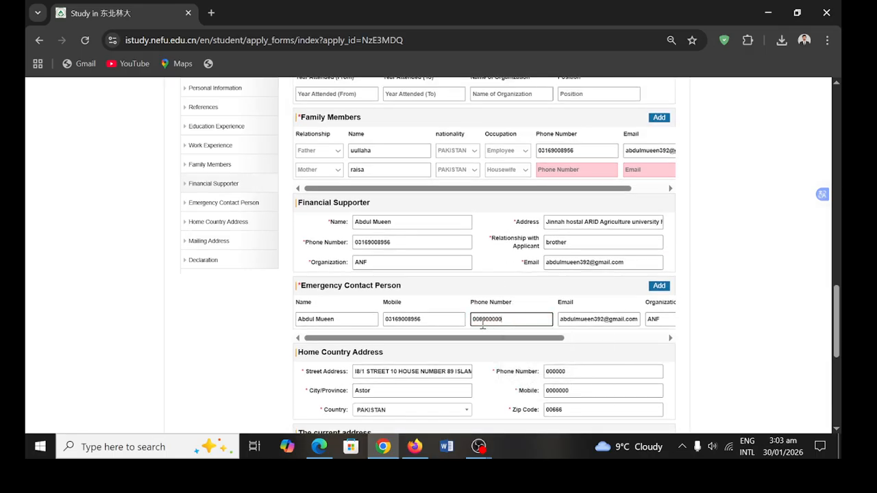
- Give the mother phone number 0000000 and her e-mail from the saved autofill address
left_click(579, 168)
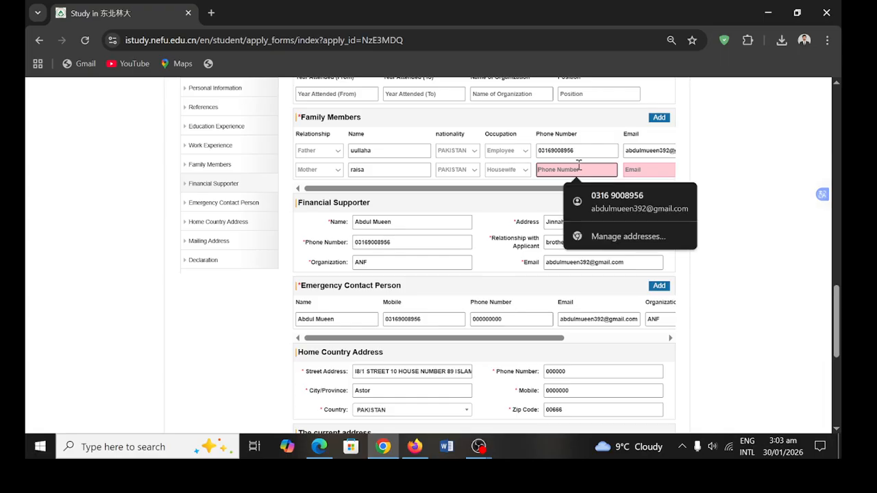
type("0000000")
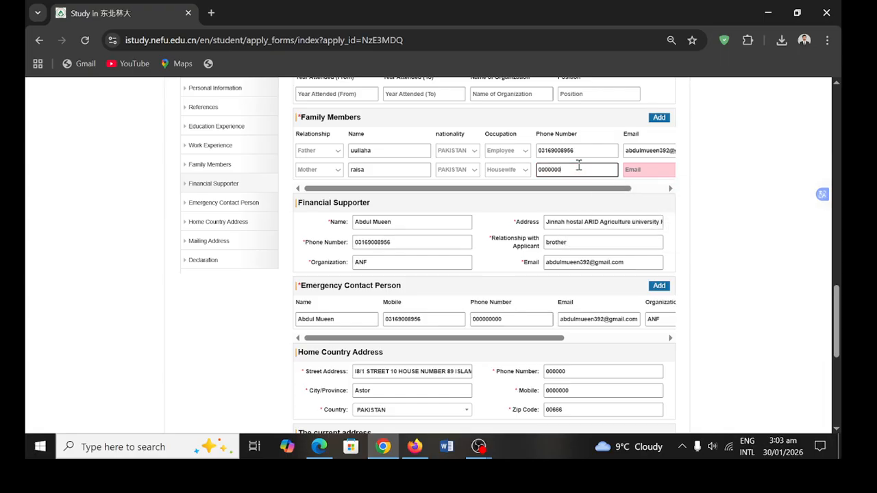
left_click(639, 169)
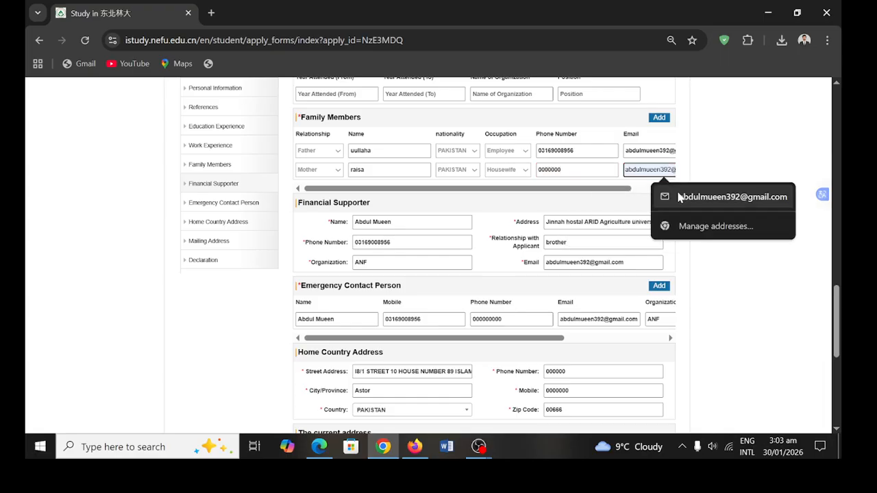
left_click(656, 196)
scroll(538, 204, "up", 3)
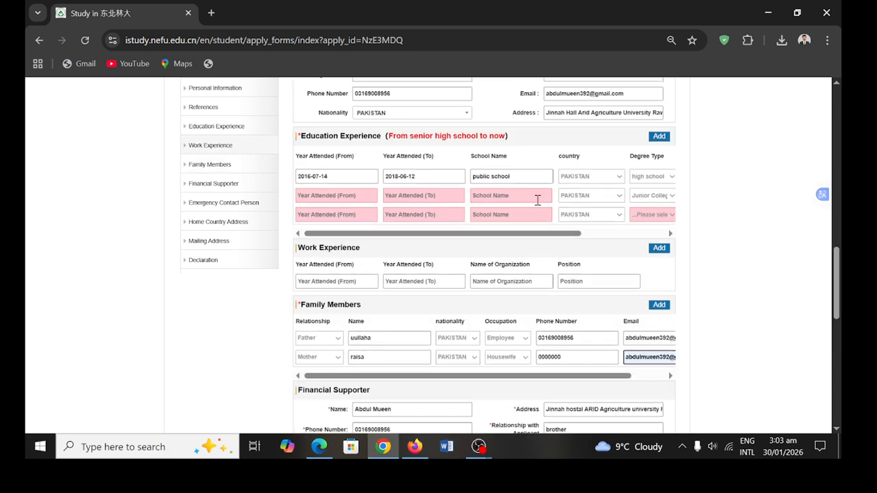
- Set row 3's degree to Undergraduate and copy 'public school' into rows 2 and 3 school names
left_click(647, 230)
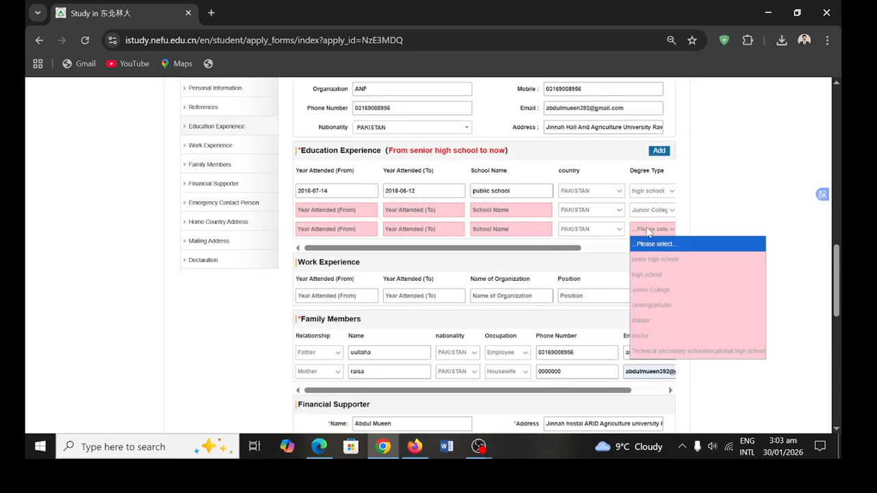
left_click(651, 306)
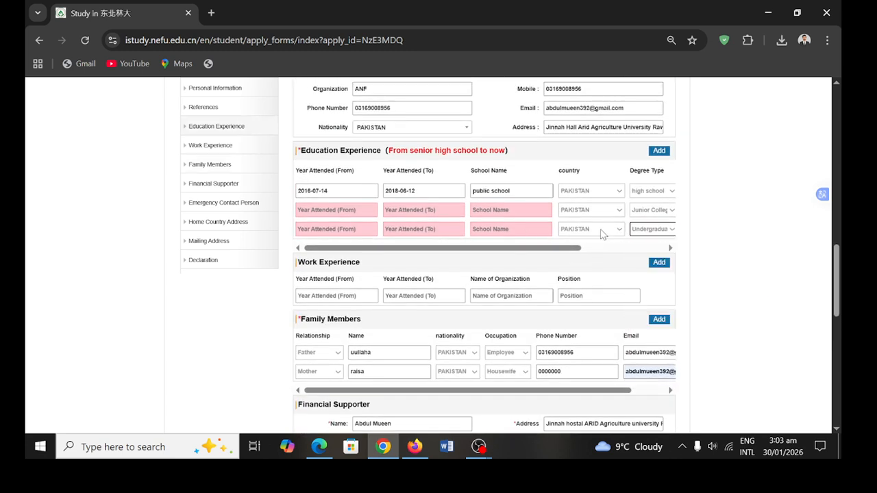
left_click(531, 209)
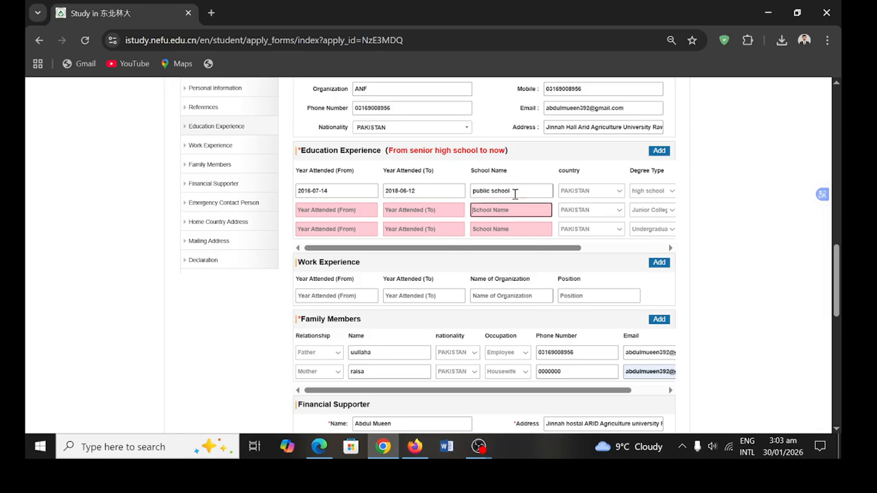
left_click_drag(516, 194, 466, 196)
key("ctrl+c")
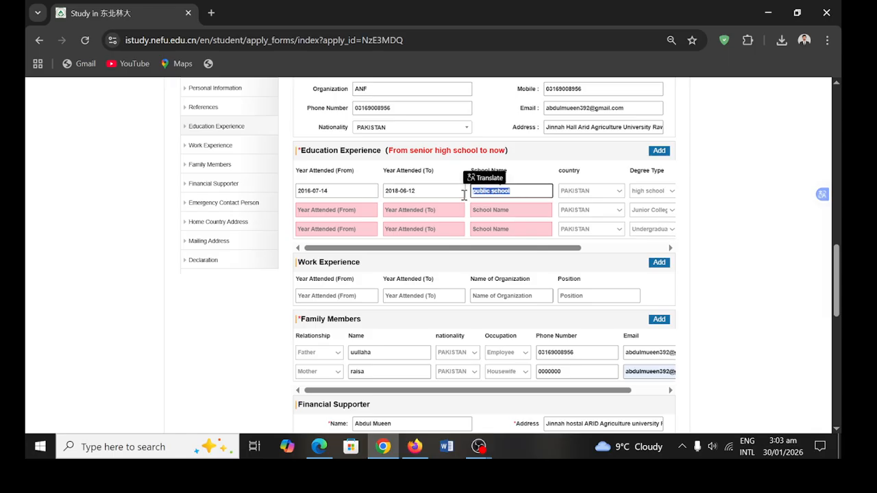
left_click(475, 209)
key("ctrl+v")
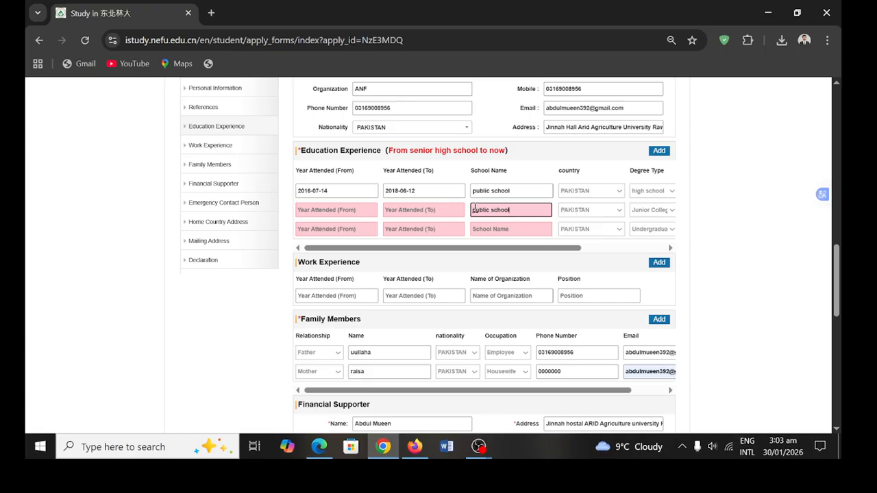
left_click(485, 230)
key("ctrl+v")
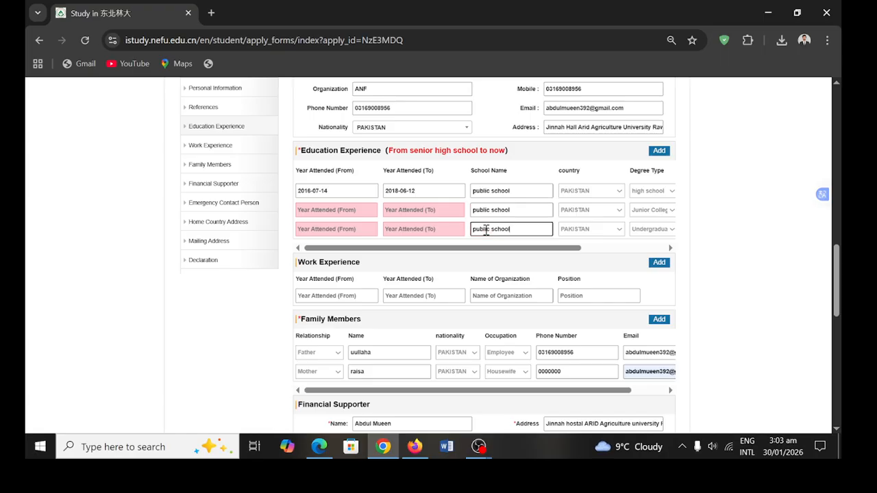
left_click(426, 209)
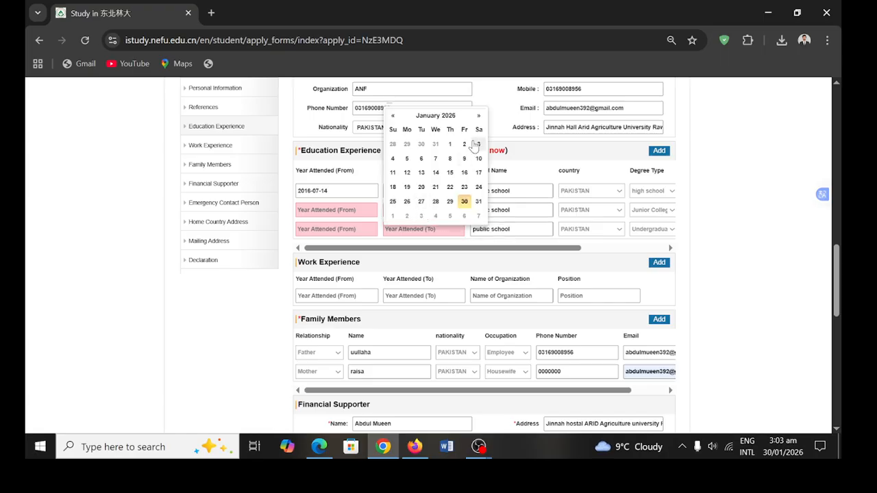
left_click(447, 118)
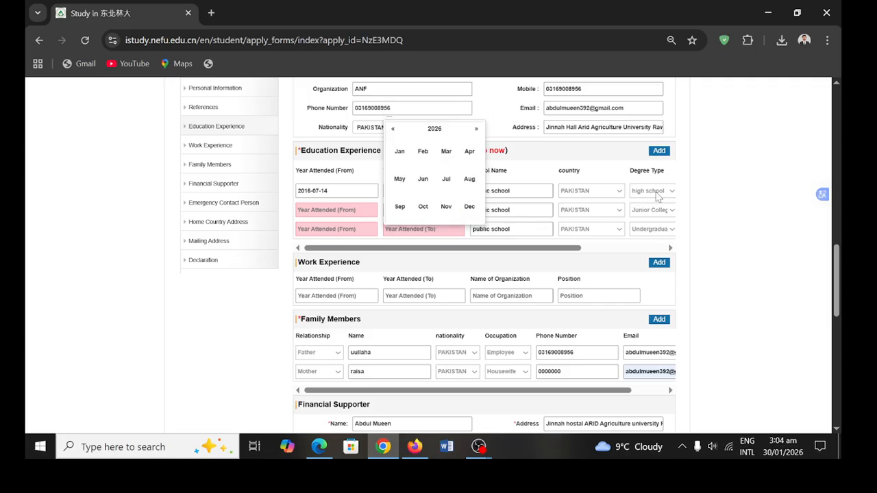
- Set education row 2's dates to 2025-12-30 through 2026-06-10
left_click(426, 180)
left_click(435, 159)
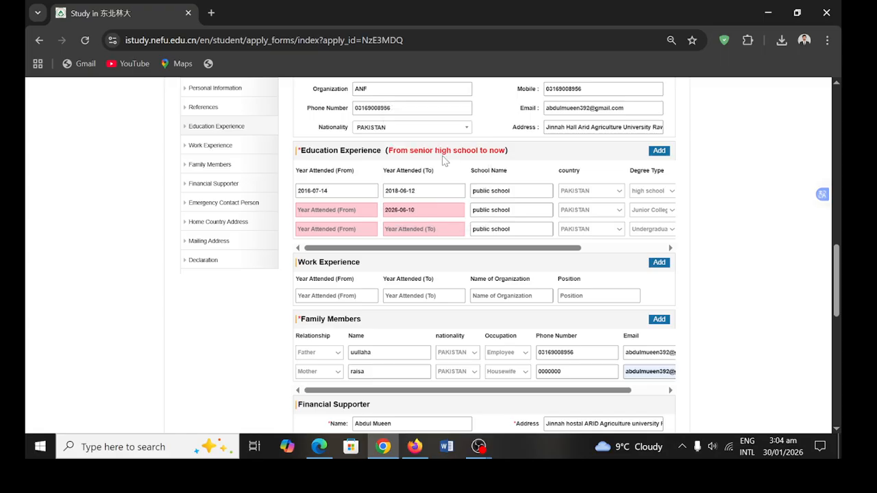
left_click(354, 209)
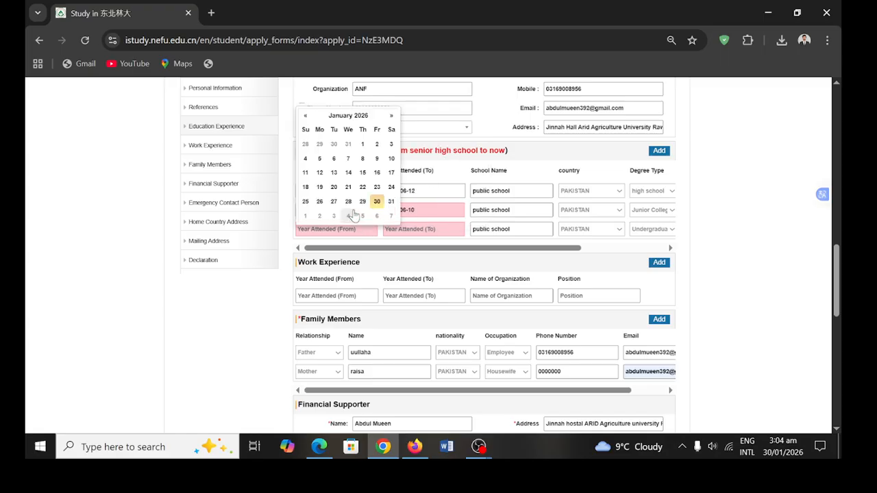
left_click(335, 142)
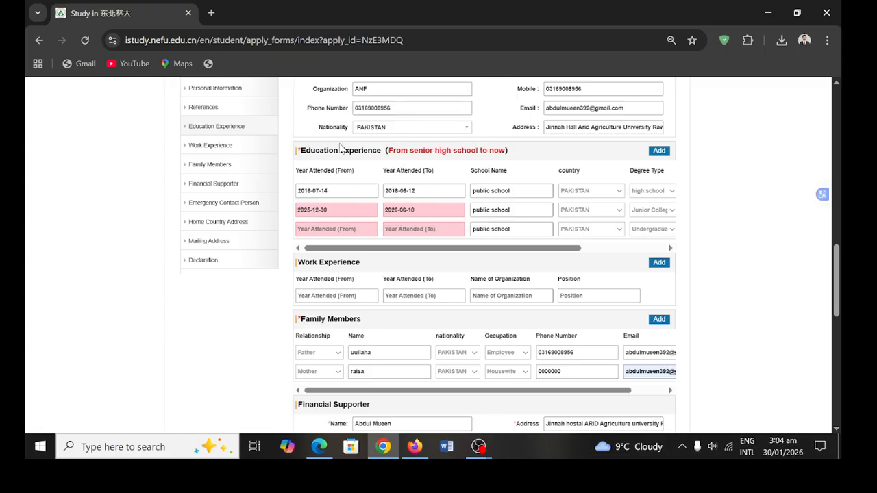
- Set education row 3's dates to 2026-01-14 through 2026-01-13
left_click(344, 229)
left_click(348, 192)
left_click(410, 229)
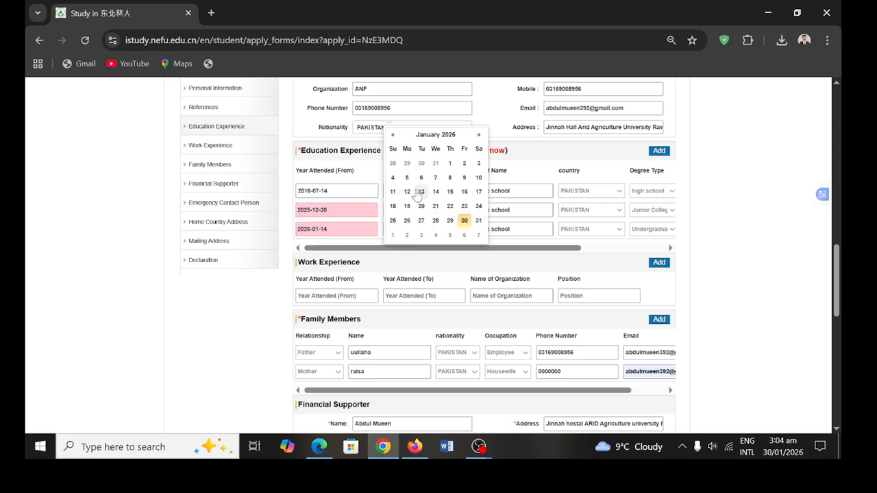
left_click(417, 190)
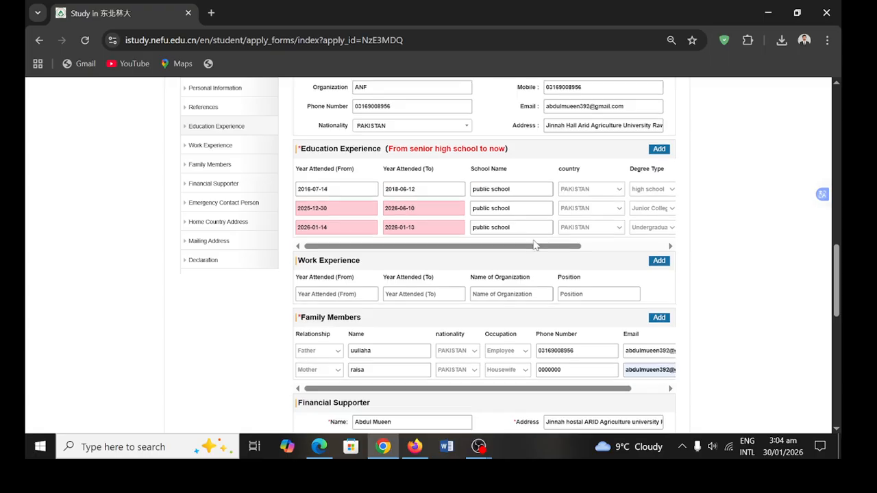
scroll(411, 322, "down", 10)
- Choose Beginner for Chinese Proficiency after Next flags the missing field
left_click(388, 313)
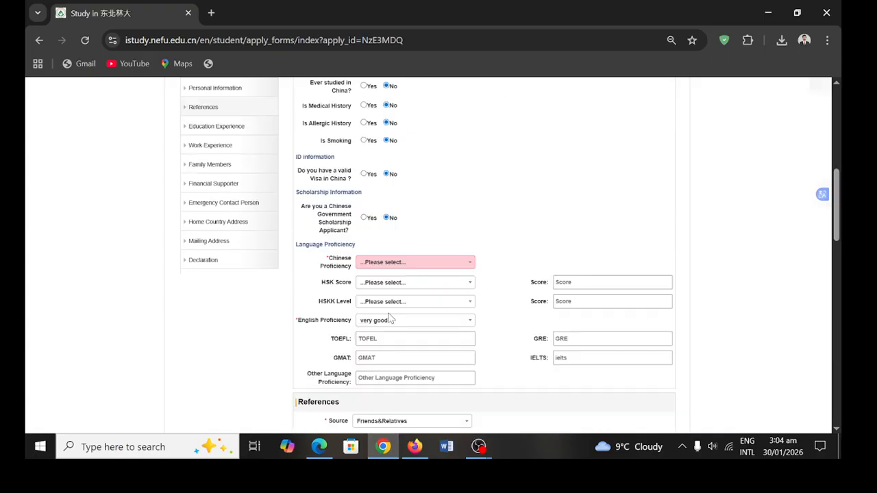
scroll(391, 318, "down", 3)
scroll(388, 318, "up", 2)
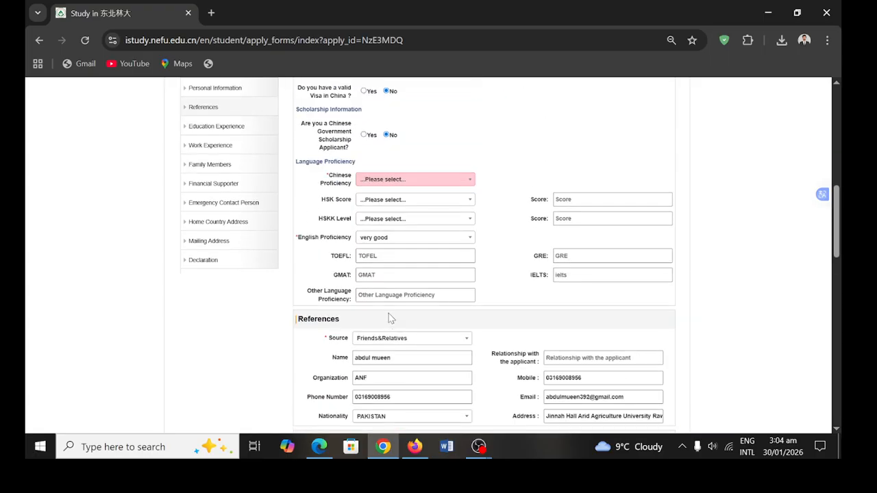
left_click(443, 180)
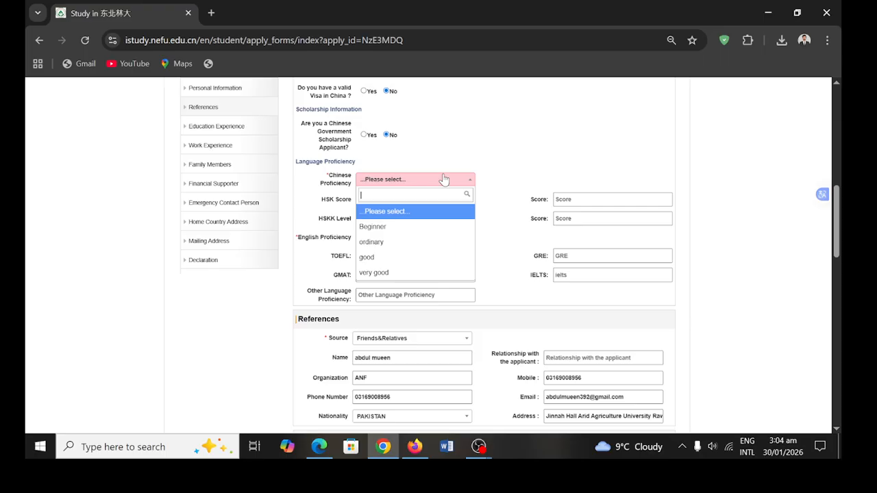
left_click(395, 228)
scroll(407, 312, "down", 10)
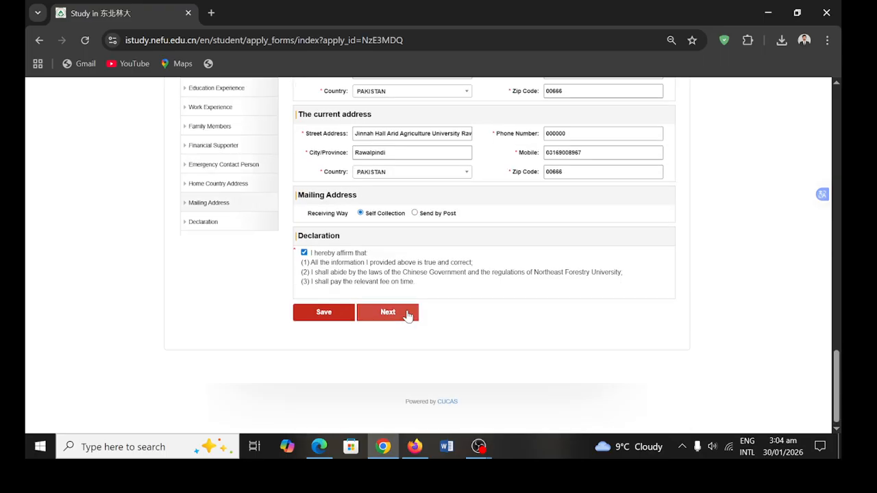
left_click(388, 313)
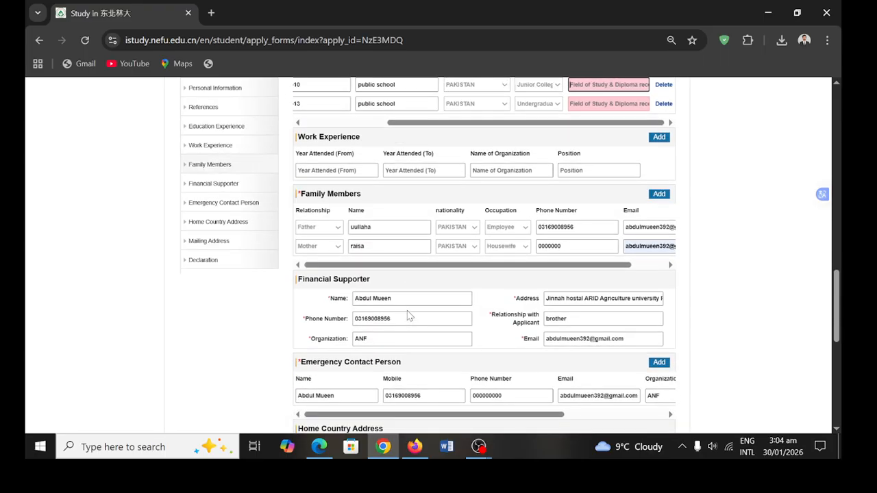
- Enter 'pre medical' and 'forestry' as the Field of Study for rows 2 and 3
scroll(407, 310, "up", 2)
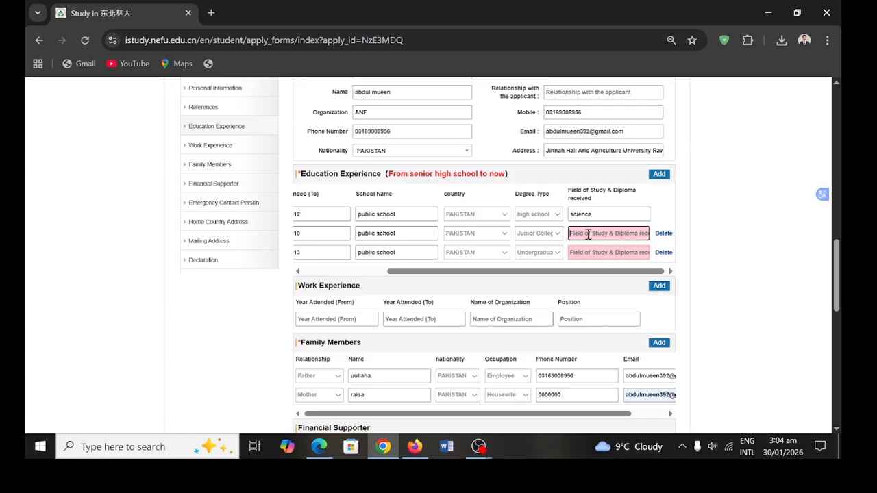
type("pre medical")
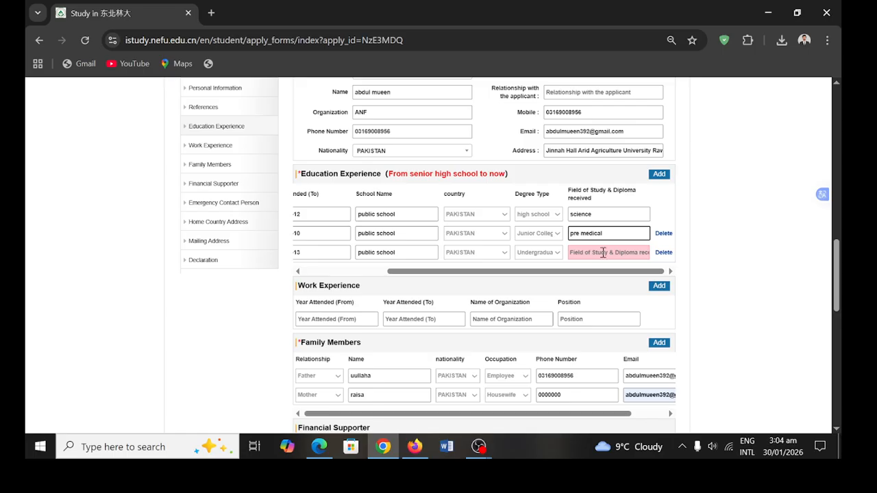
left_click(603, 253)
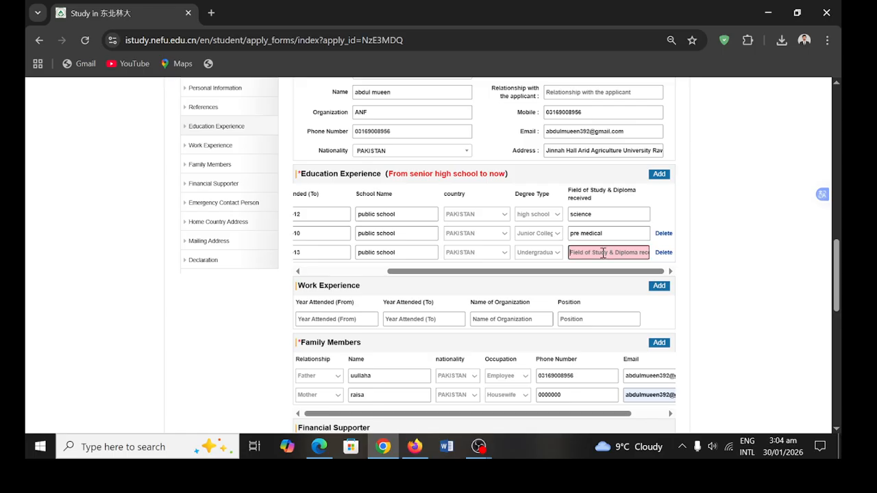
type("forestry")
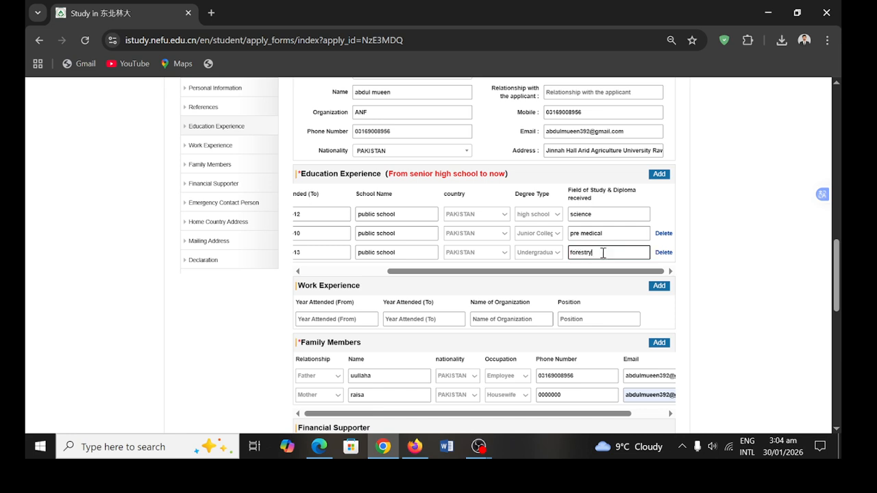
scroll(603, 255, "down", 15)
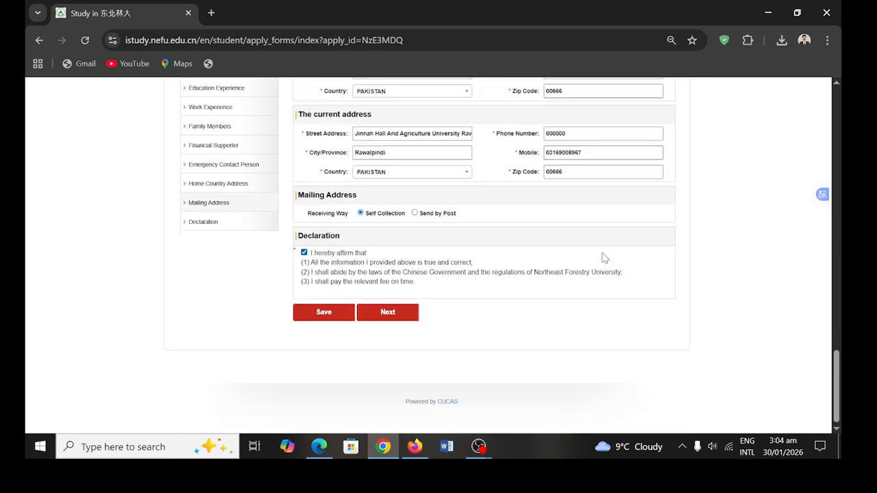
- Submit the completed application form and review the Upload Materials page
left_click(368, 318)
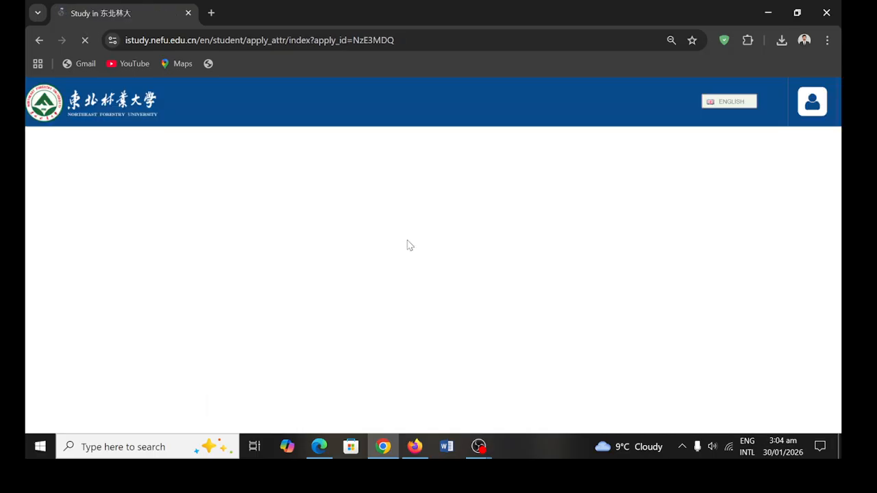
scroll(407, 245, "down", 2)
scroll(407, 245, "up", 2)
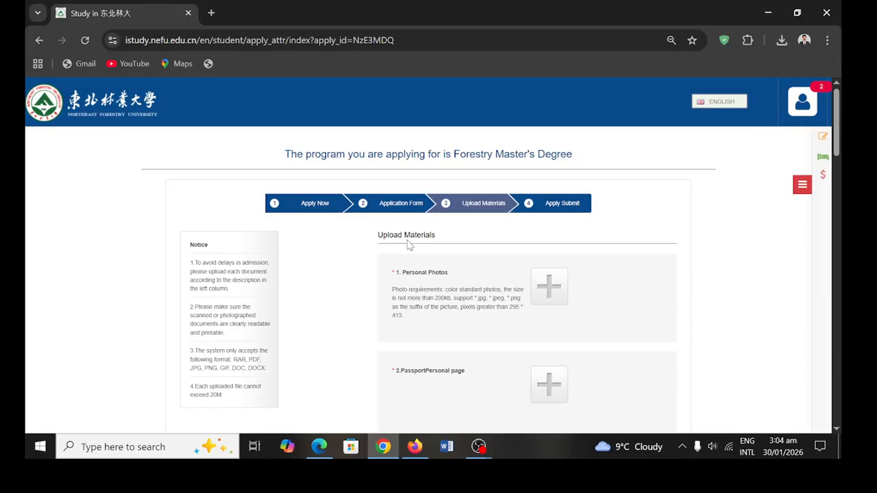
scroll(409, 245, "down", 7)
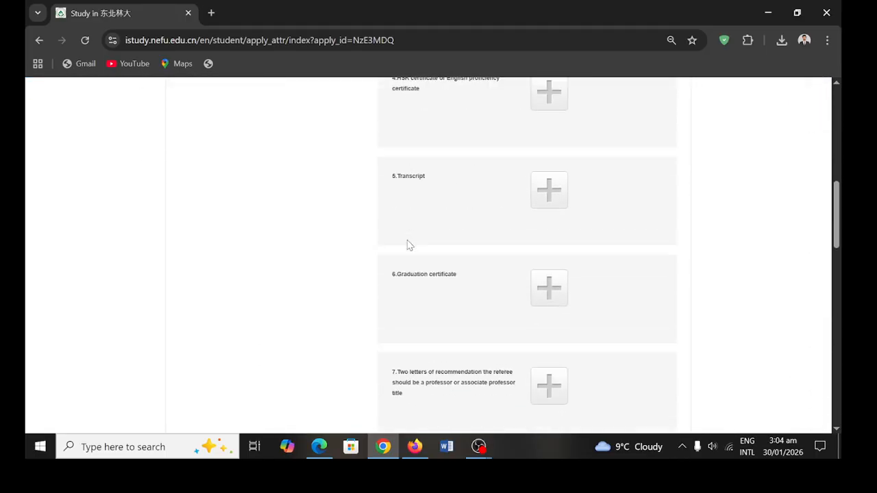
scroll(407, 245, "up", 7)
scroll(407, 244, "down", 3)
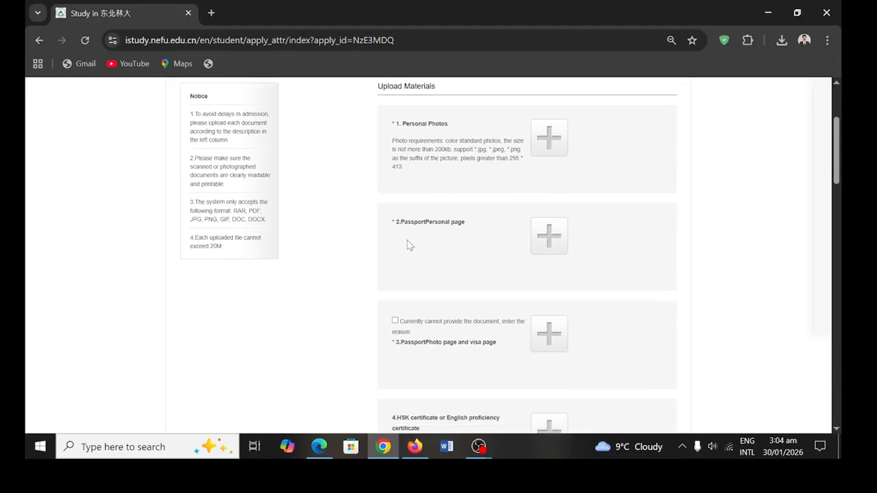
- Upload the suit portrait as the personal photo and save it
left_click(541, 156)
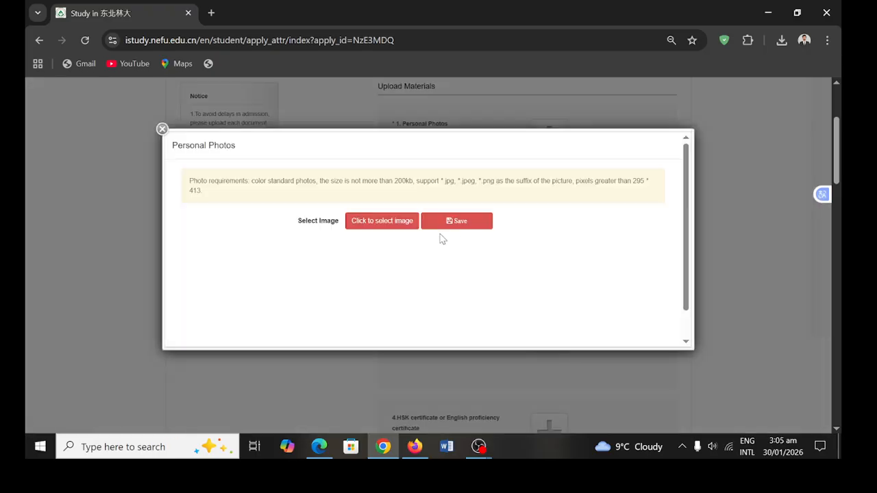
left_click(401, 230)
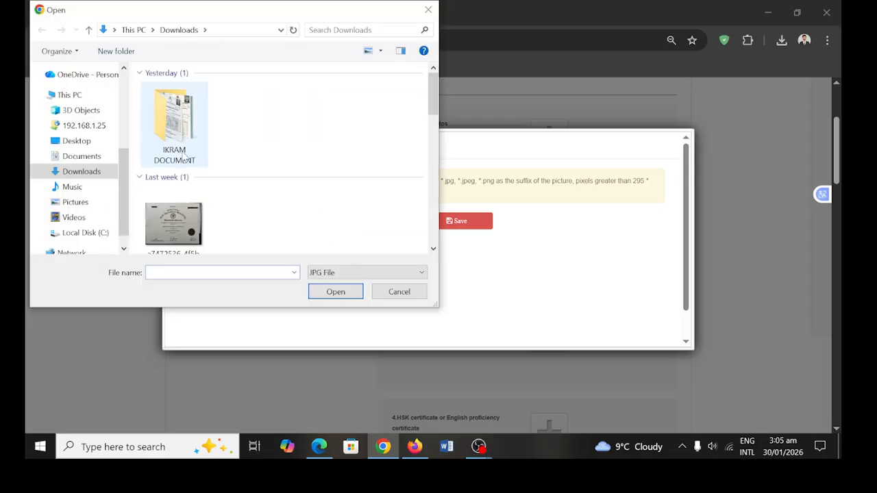
left_click_drag(433, 104, 440, 211)
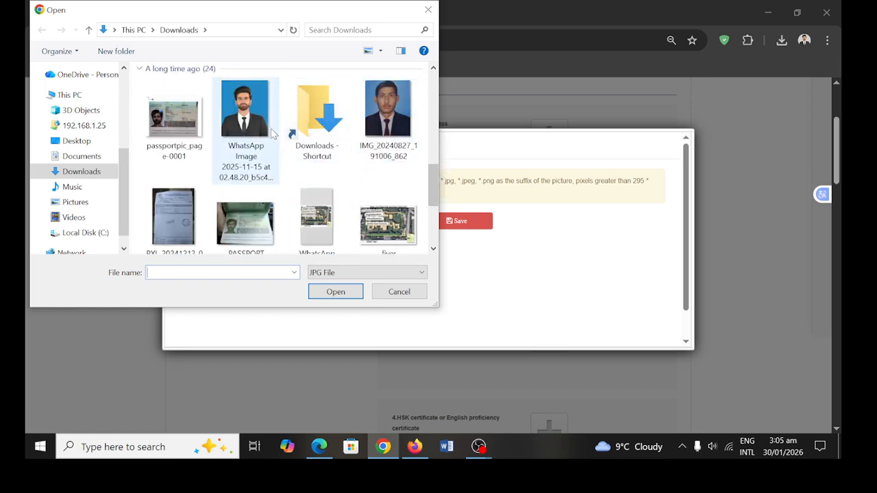
left_click(254, 125)
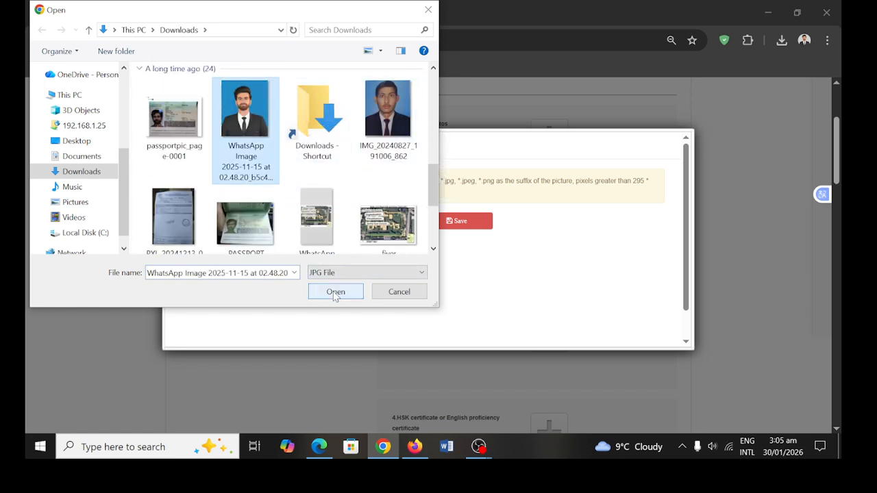
left_click(335, 293)
scroll(454, 292, "down", 2)
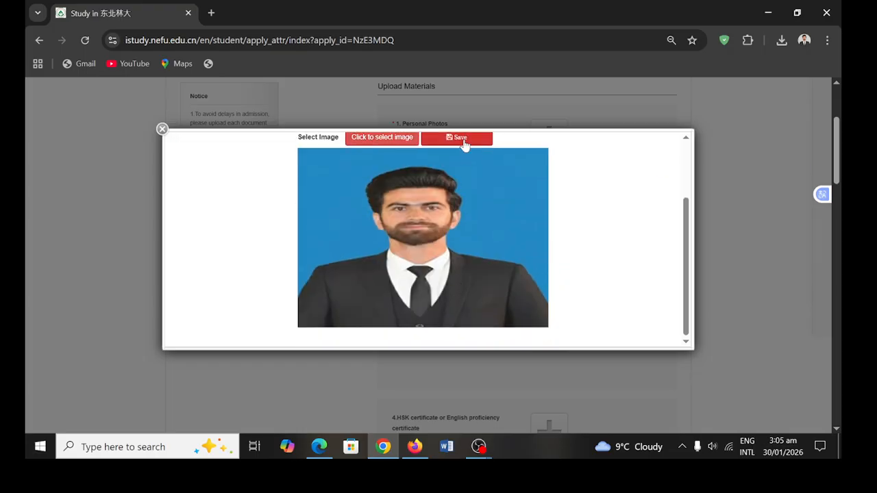
left_click(464, 144)
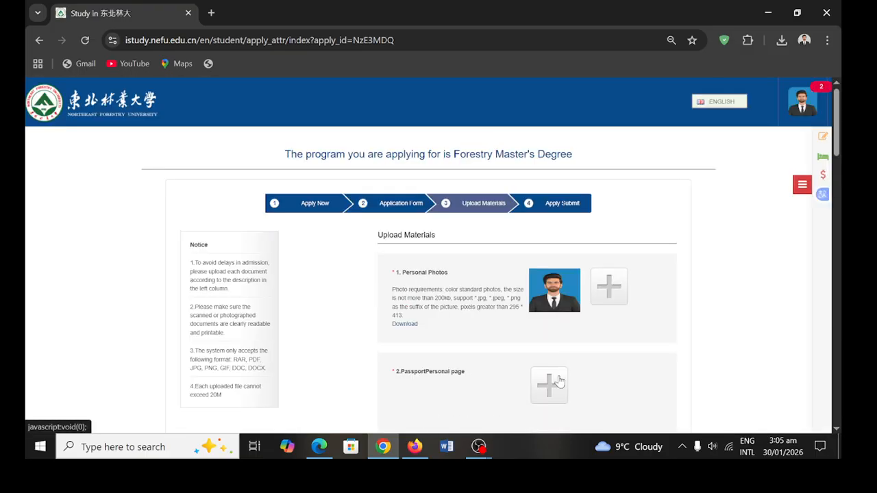
- Attach passportpic from the NOTARTY CHINA folder under Passport Personal page
scroll(558, 381, "down", 1)
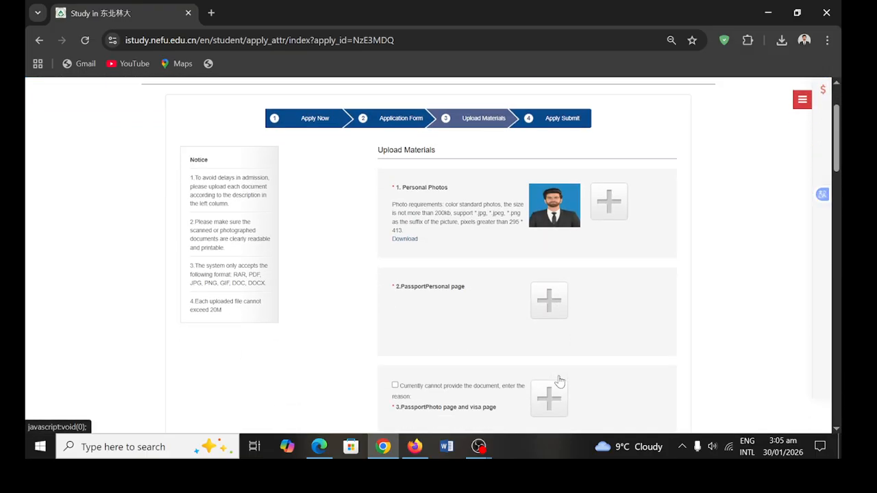
left_click(552, 315)
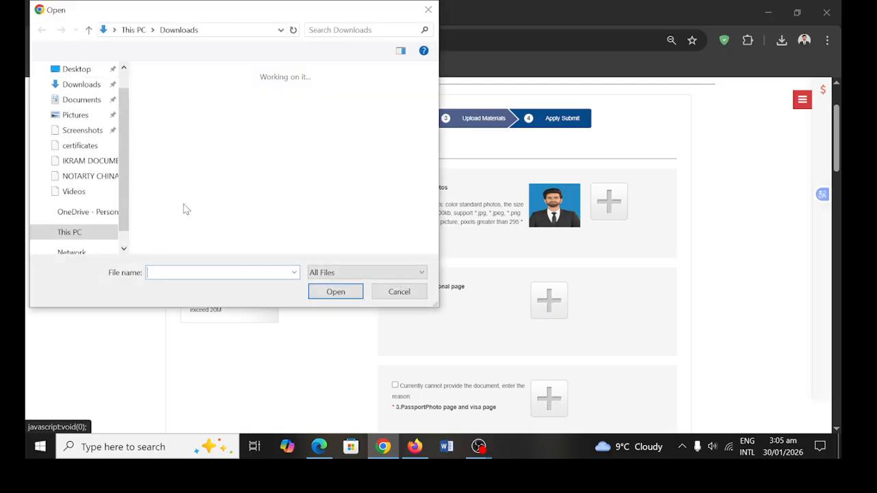
left_click_drag(121, 187, 121, 124)
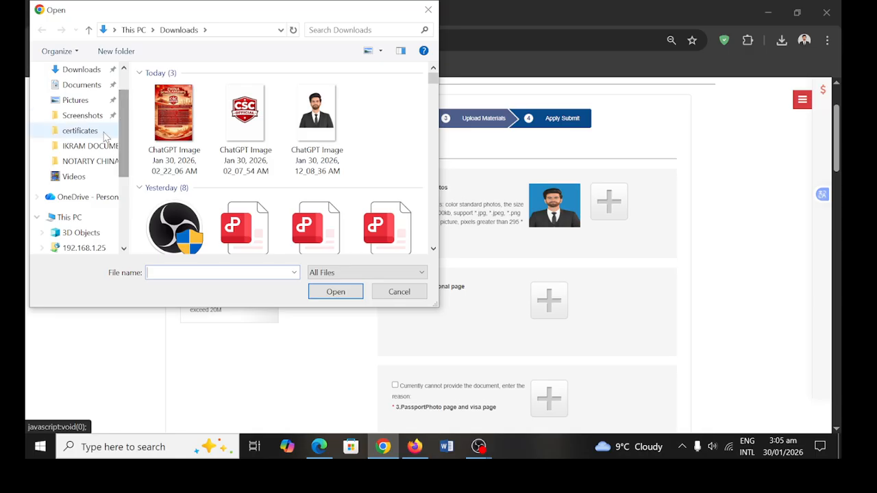
left_click(90, 152)
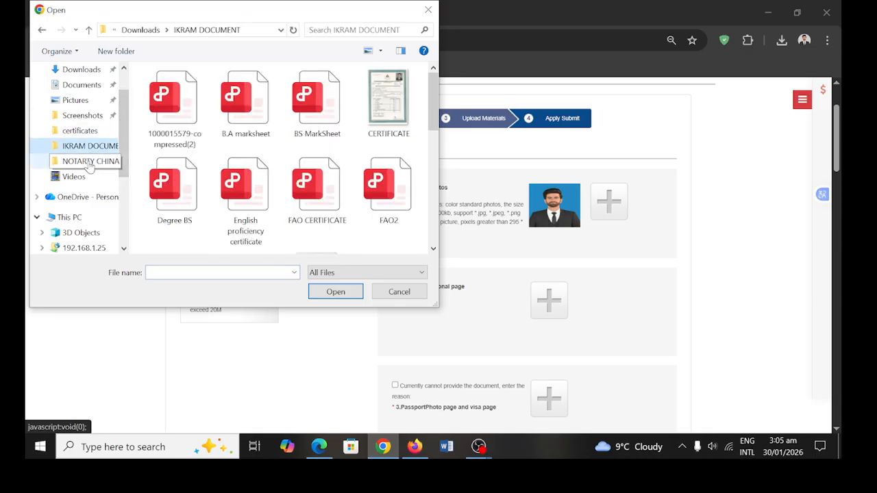
left_click(204, 146)
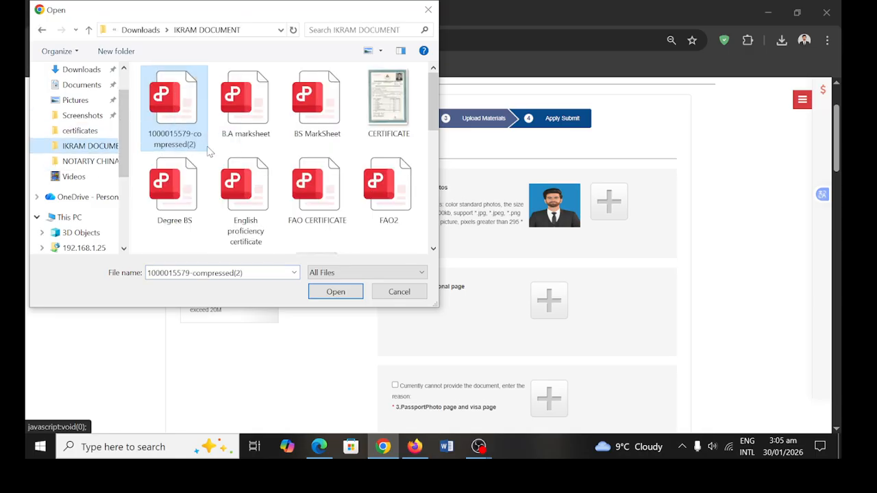
left_click(116, 159)
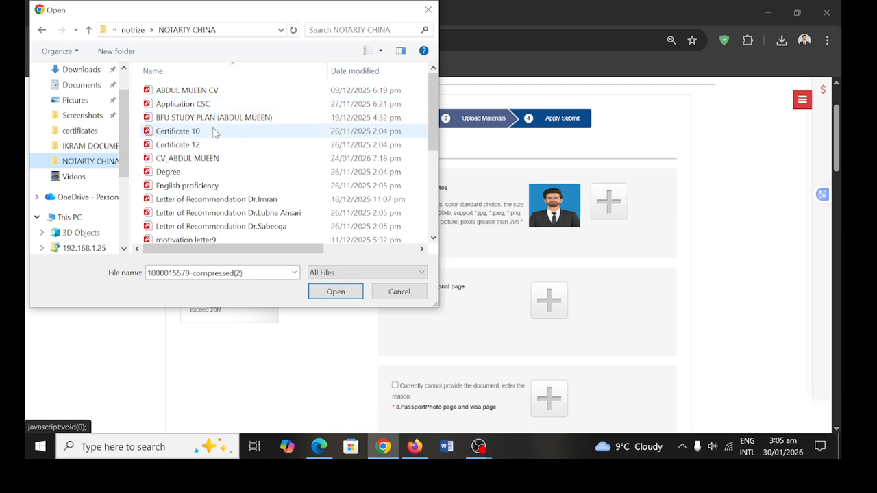
scroll(271, 227, "down", 4)
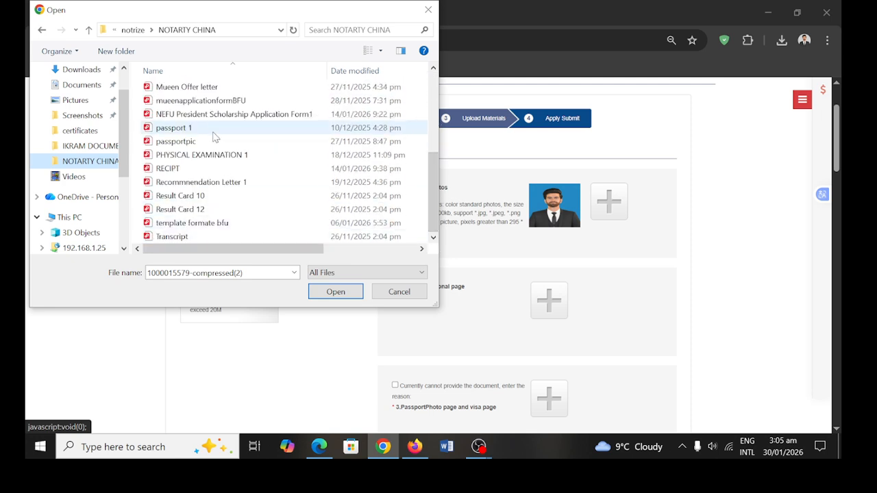
left_click(214, 132)
left_click(215, 142)
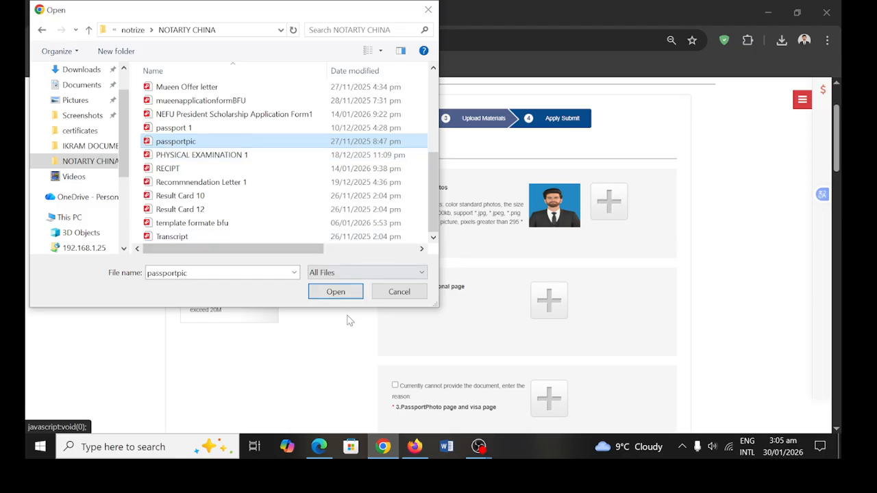
left_click(335, 293)
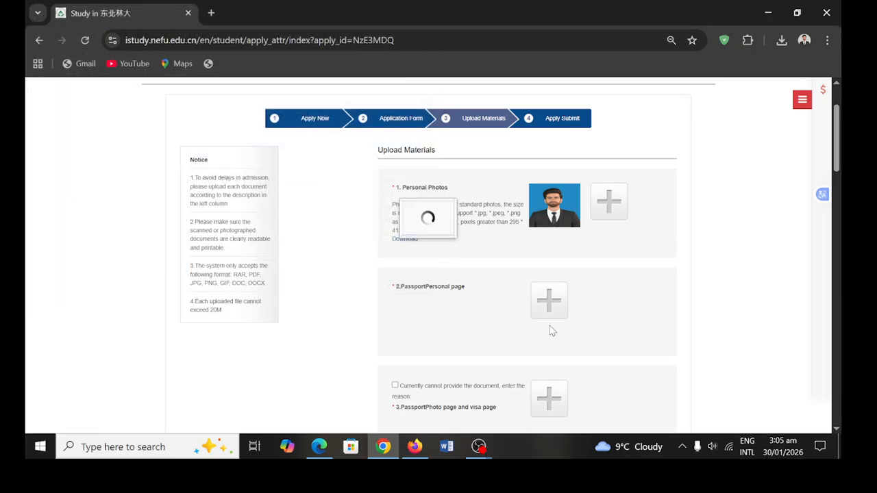
scroll(551, 331, "down", 3)
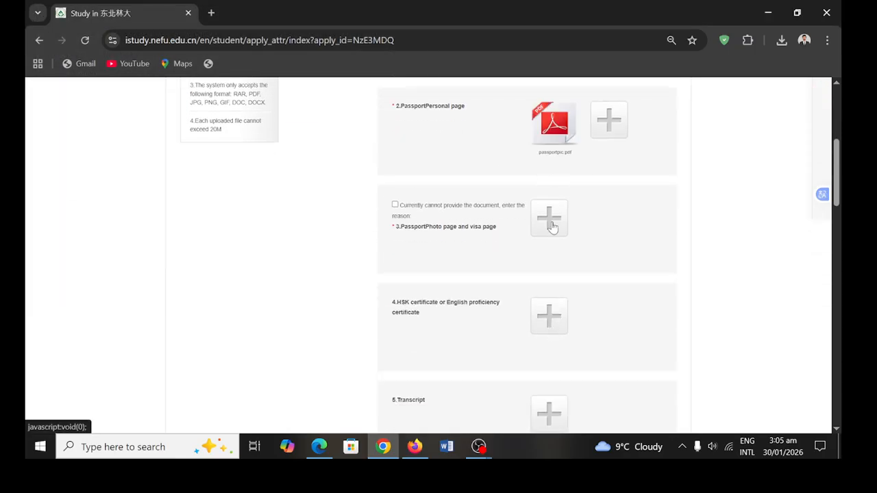
scroll(551, 239, "down", 1)
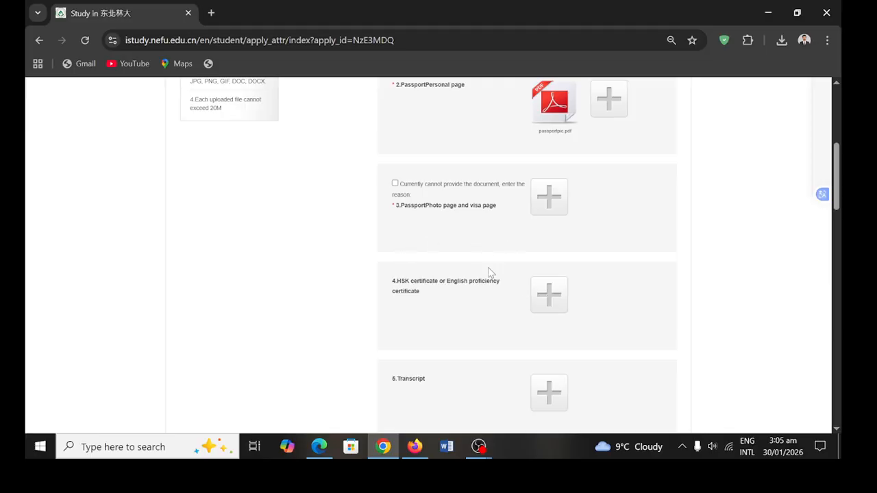
scroll(541, 300, "down", 1)
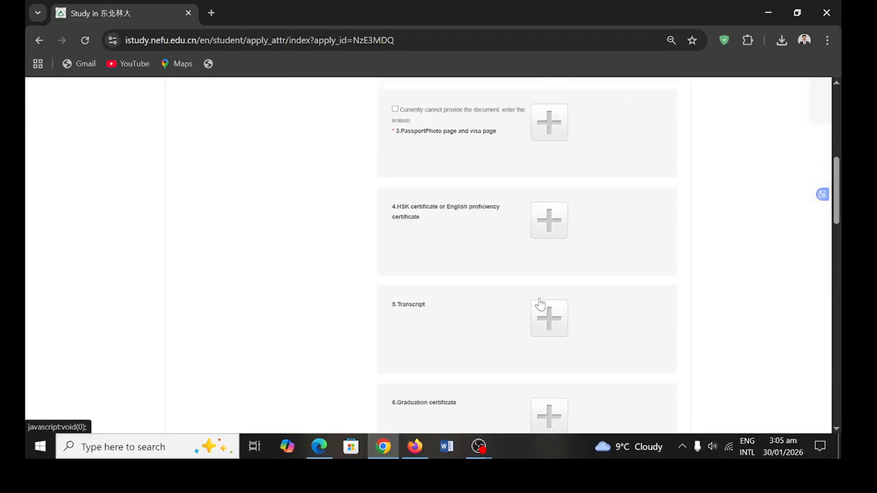
- Upload the English proficiency file to the English proficiency certificate section
left_click(553, 220)
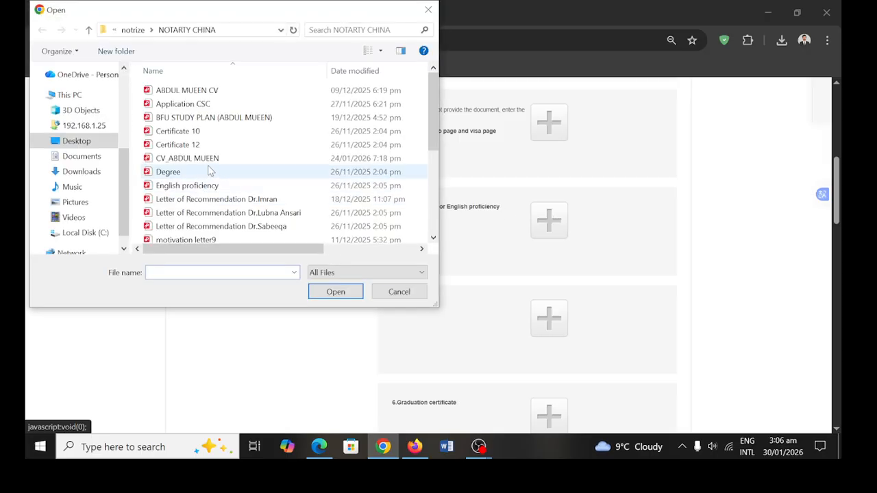
left_click_drag(432, 120, 424, 230)
scroll(315, 233, "up", 4)
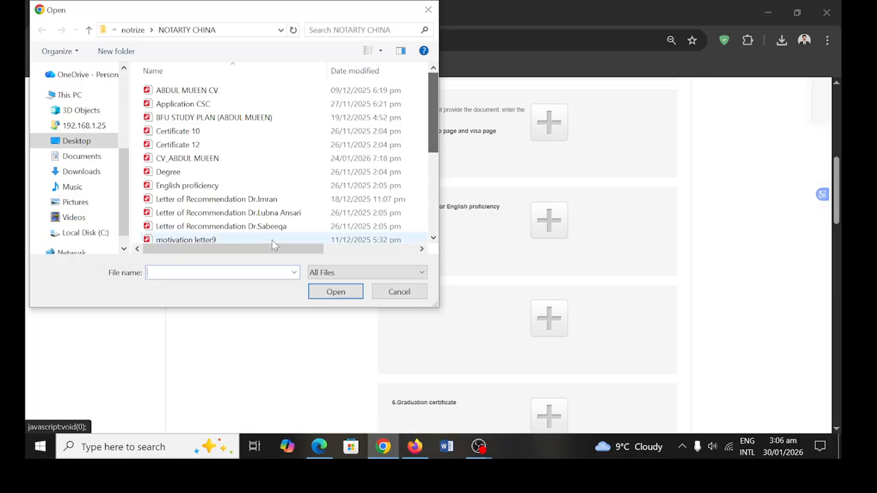
left_click(220, 189)
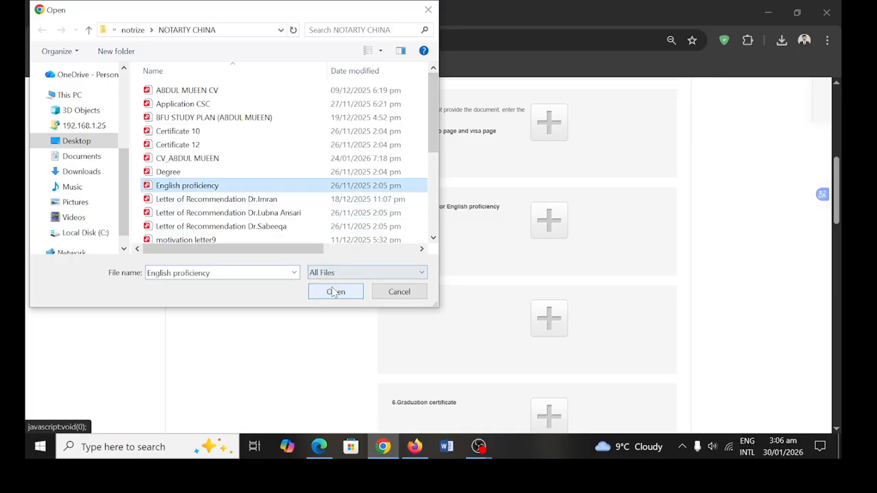
left_click(335, 292)
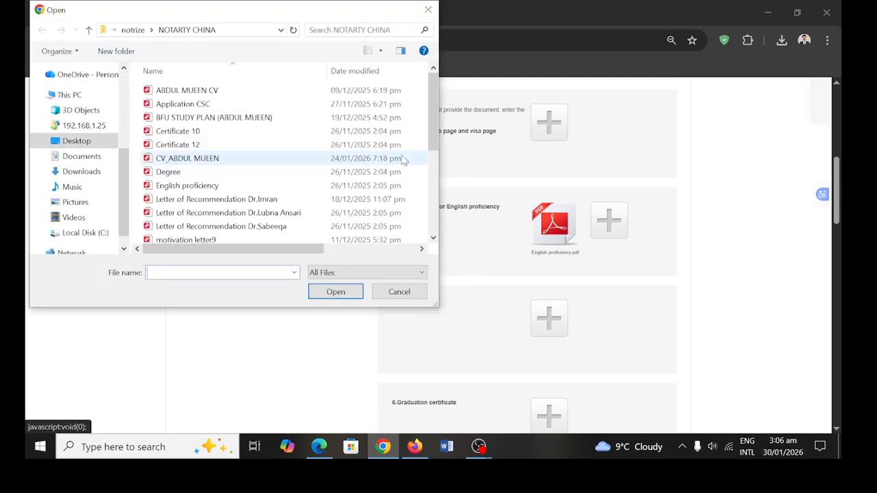
- Upload the Transcript file to the transcript section
left_click_drag(433, 132, 358, 234)
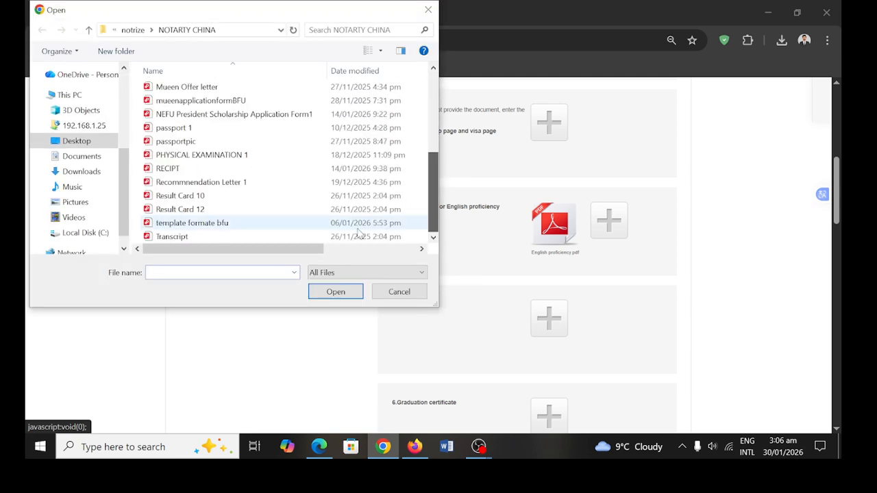
left_click(256, 235)
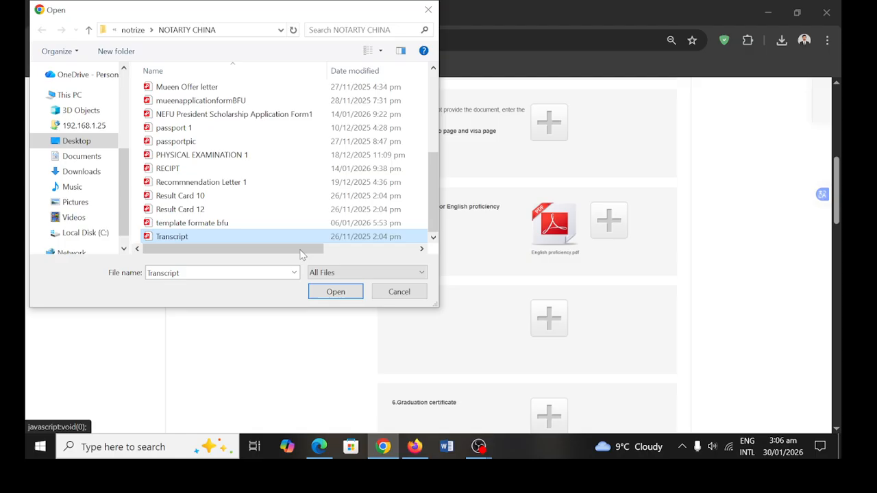
left_click(335, 292)
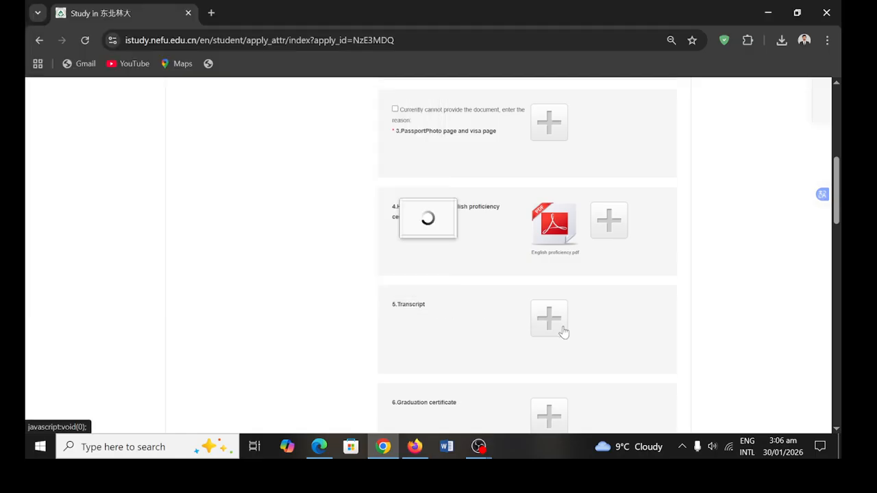
- Upload the Degree file as the graduation certificate
scroll(566, 377, "down", 3)
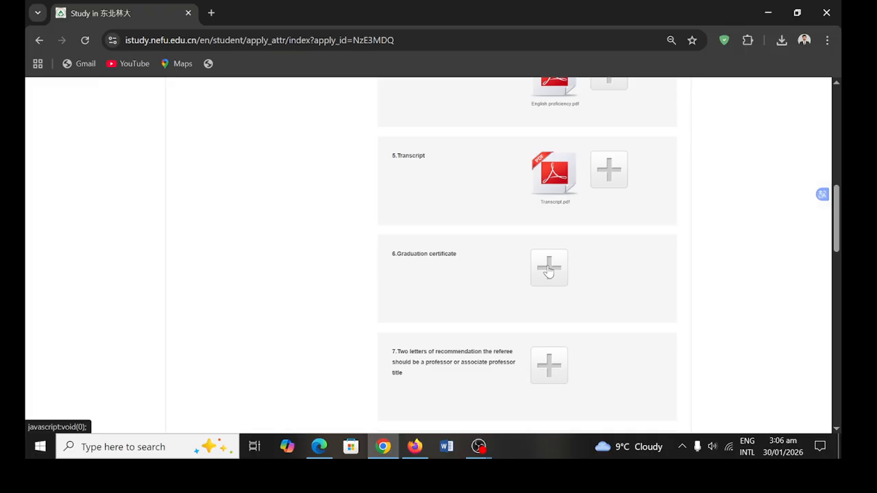
left_click(548, 269)
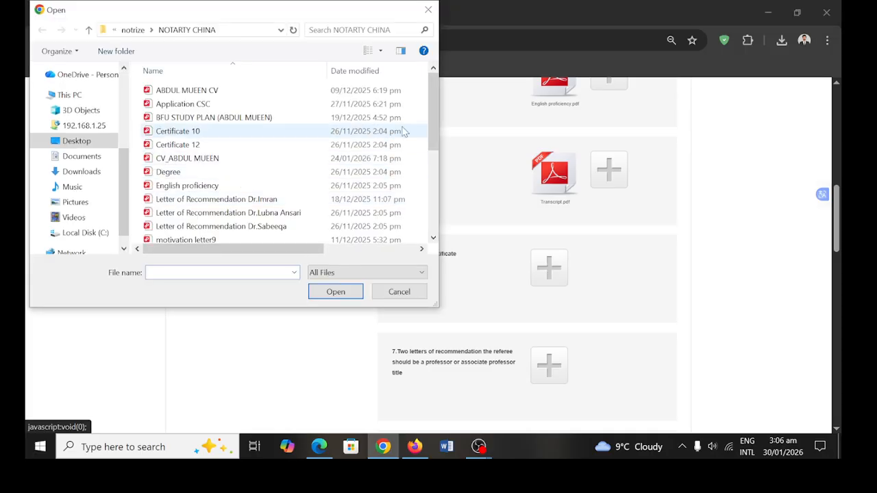
left_click_drag(433, 120, 436, 221)
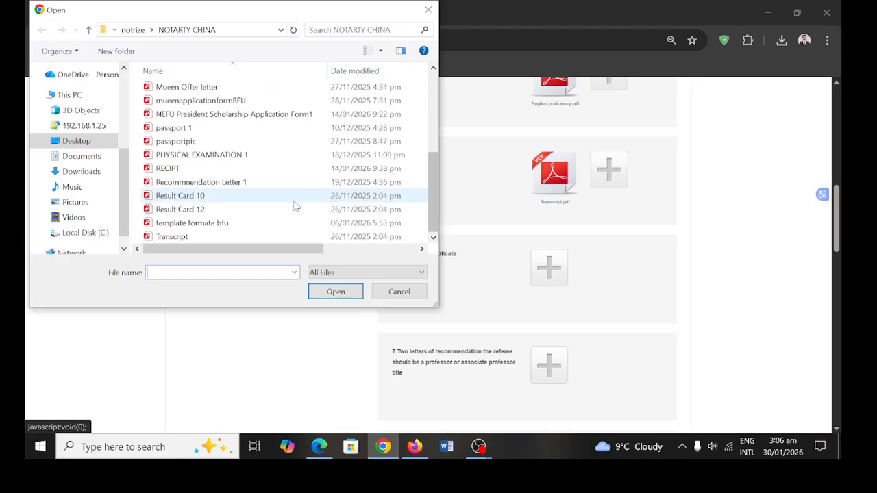
scroll(221, 147, "up", 4)
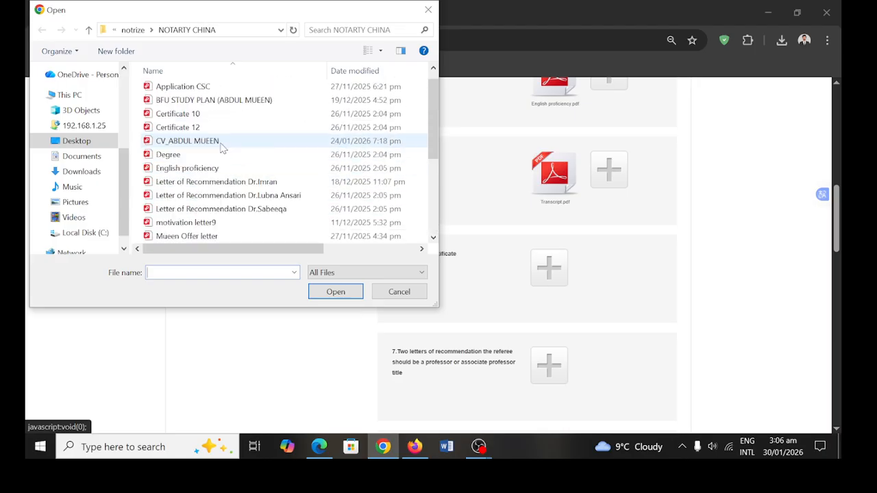
scroll(221, 147, "up", 1)
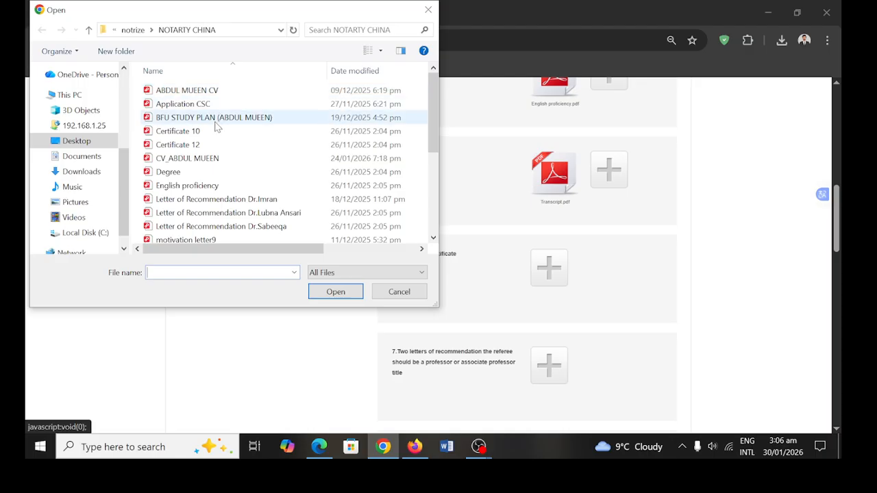
left_click(226, 174)
left_click(336, 291)
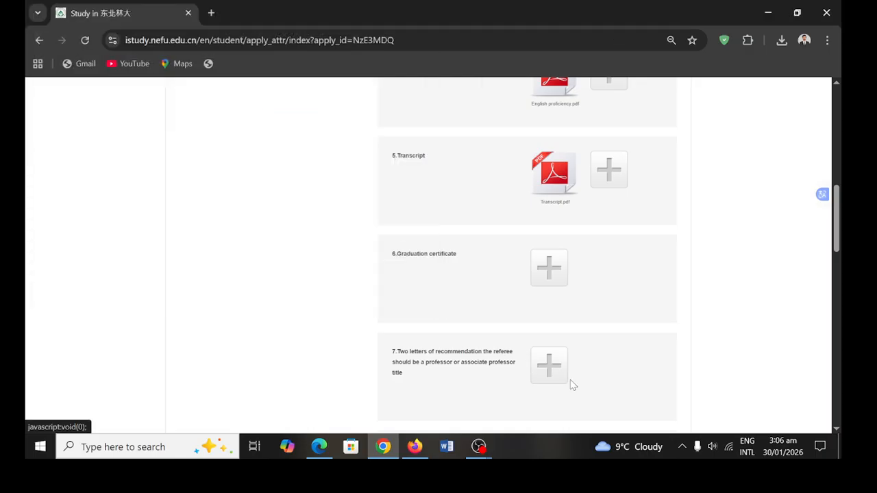
- Upload the first and second Letter of Recommendation files to item 7
left_click(548, 381)
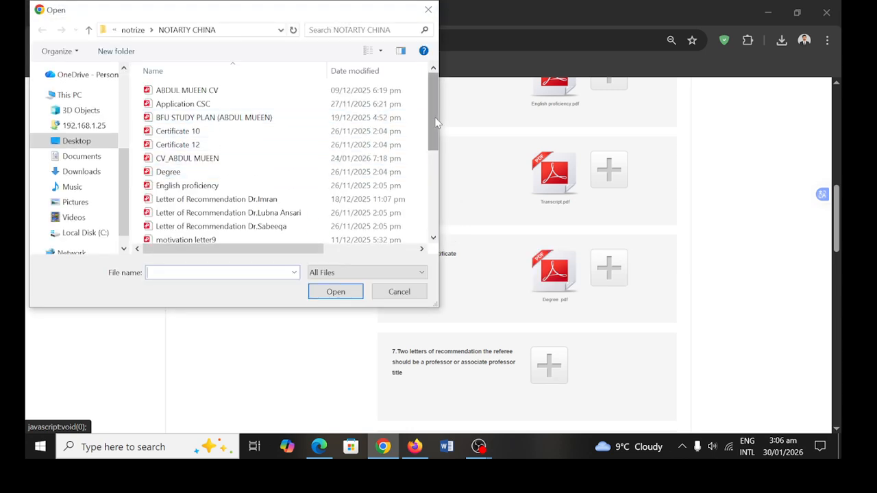
left_click_drag(437, 122, 436, 128)
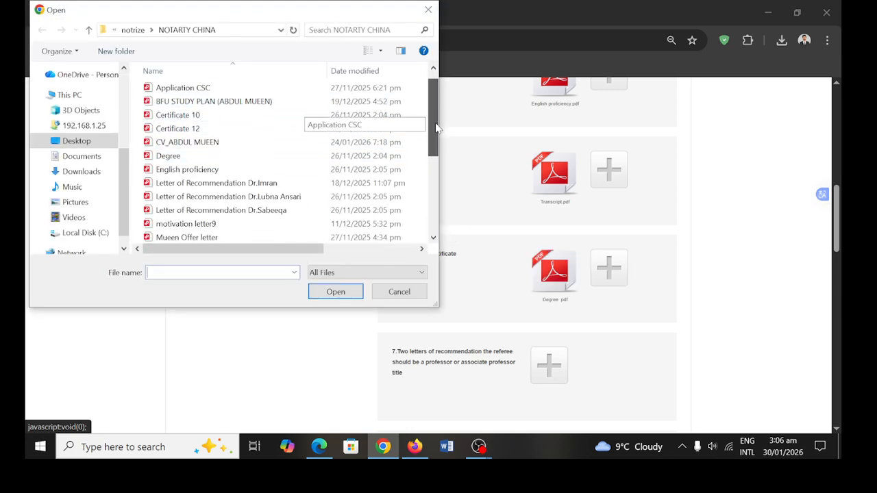
left_click(303, 182)
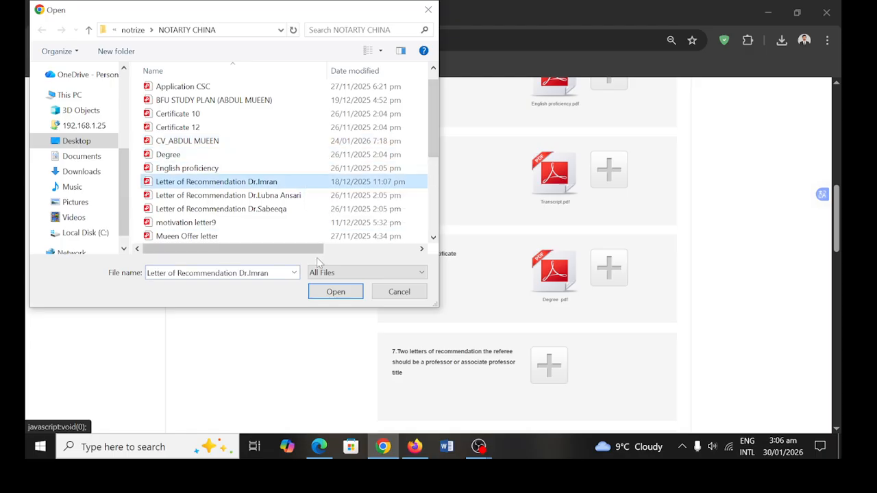
left_click(335, 291)
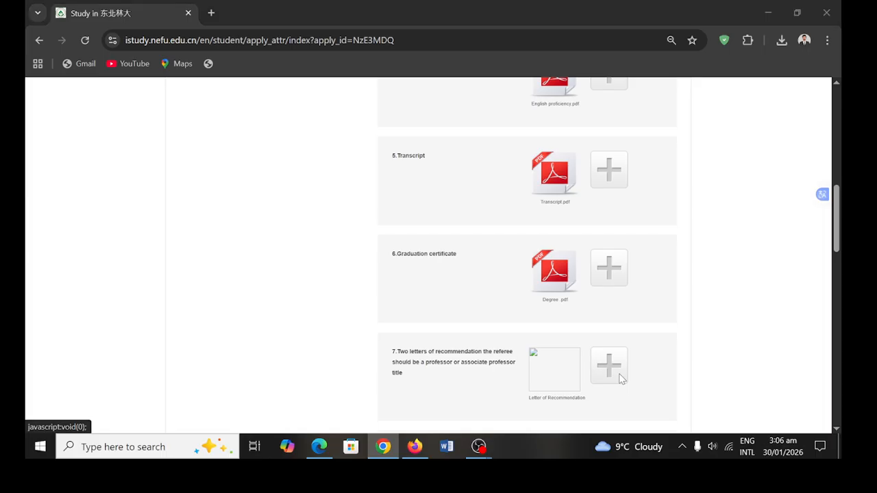
left_click(458, 282)
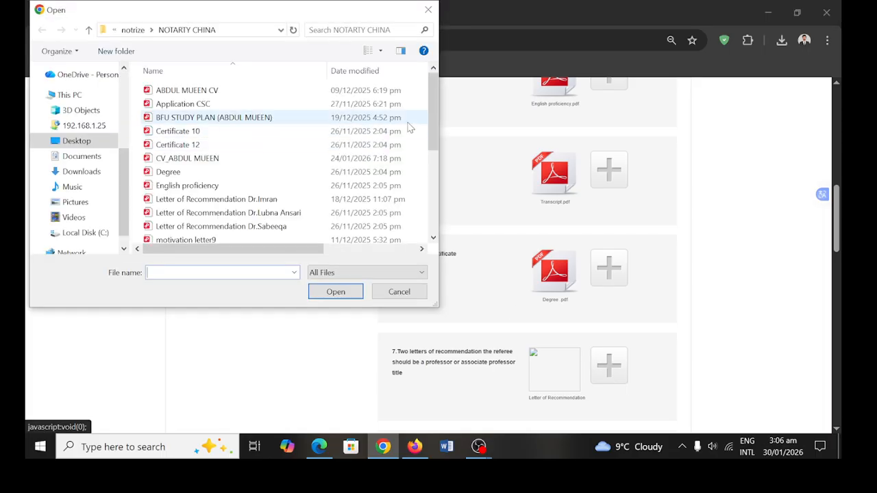
left_click(216, 213)
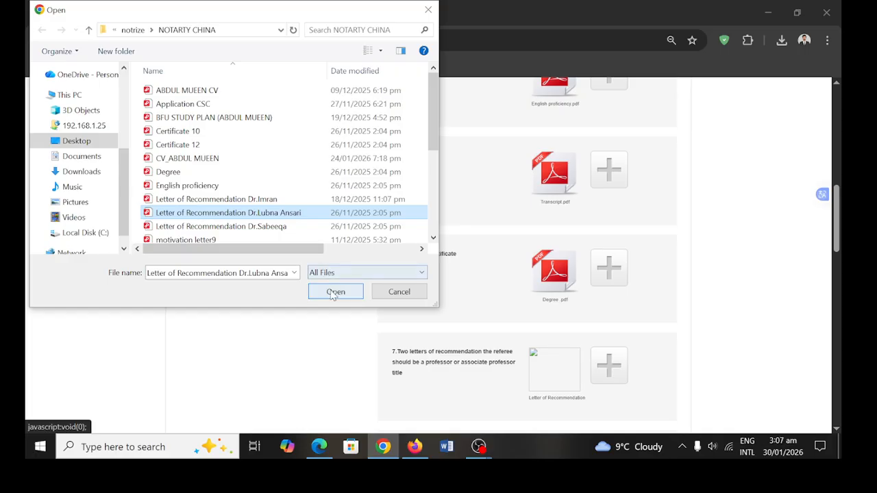
left_click(334, 293)
scroll(519, 351, "down", 3)
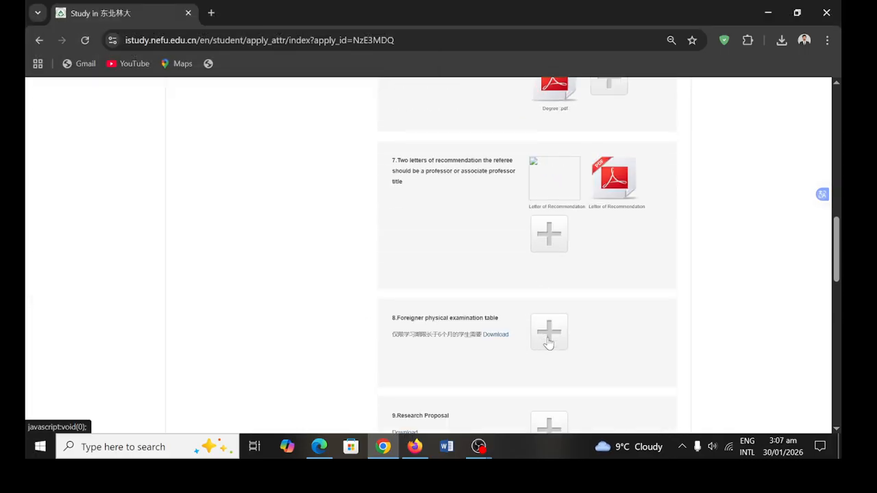
- Attach PHYSICAL EXAMINATION 1 as the foreigner physical examination table
scroll(549, 339, "down", 1)
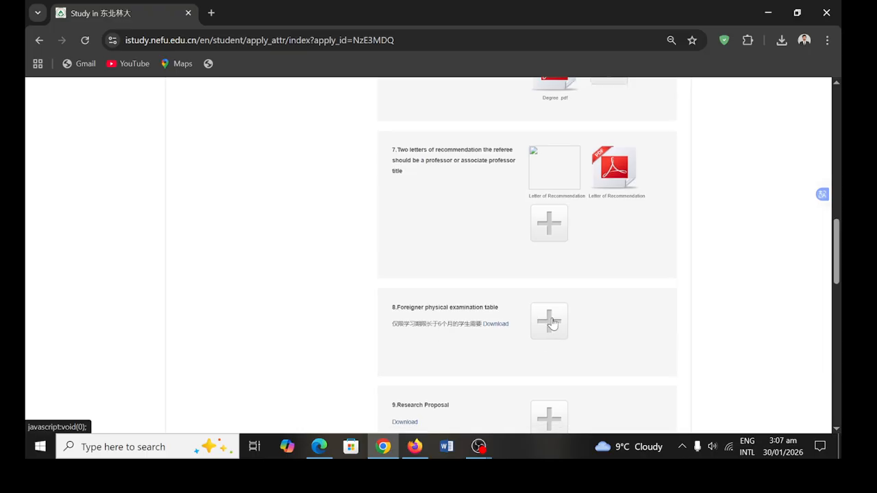
left_click(554, 323)
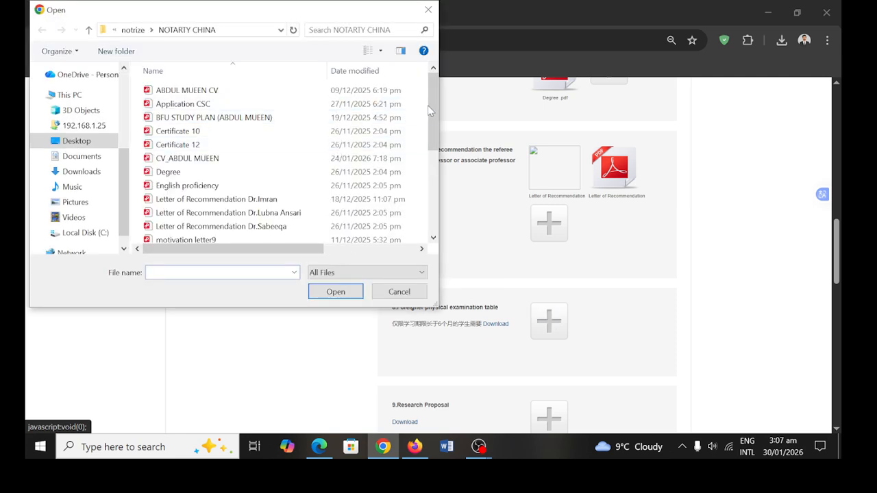
left_click_drag(432, 108, 437, 168)
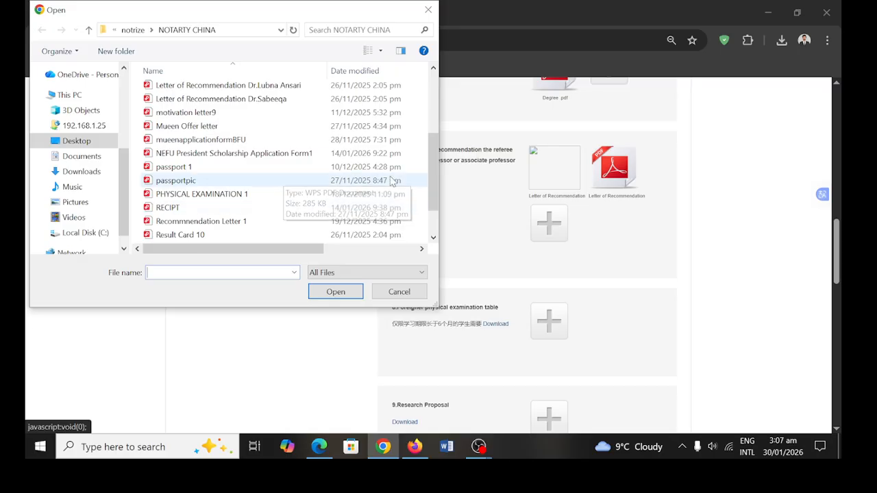
scroll(429, 157, "up", 1)
left_click_drag(429, 150, 427, 112)
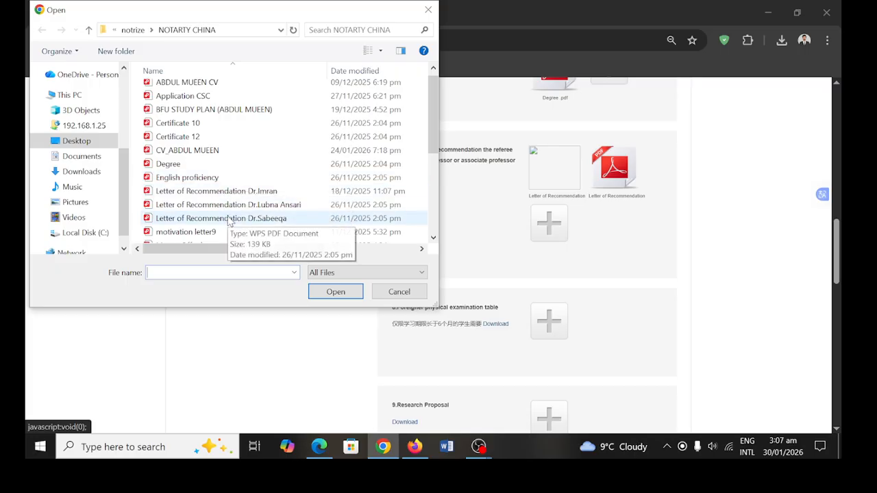
scroll(239, 175, "down", 4)
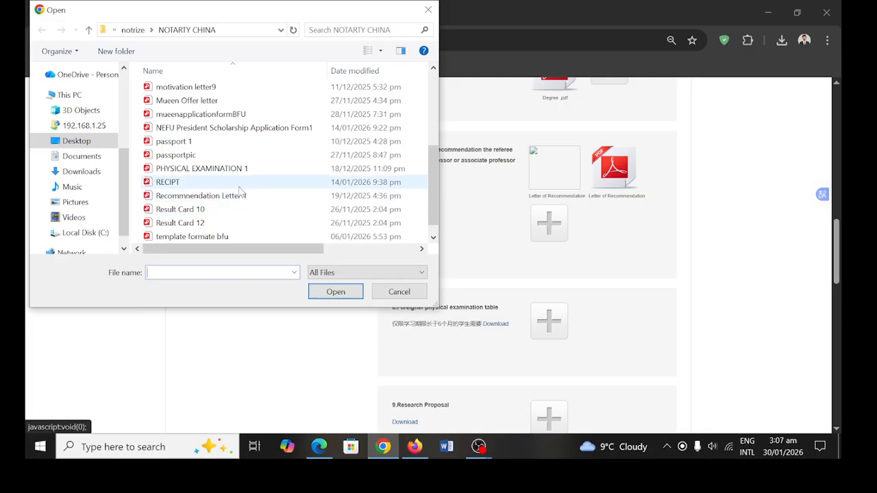
left_click(243, 160)
left_click(242, 171)
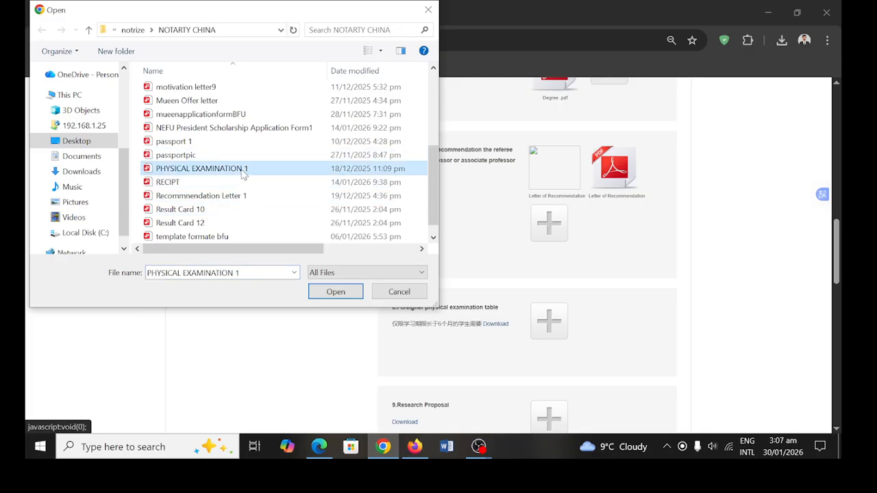
left_click(329, 295)
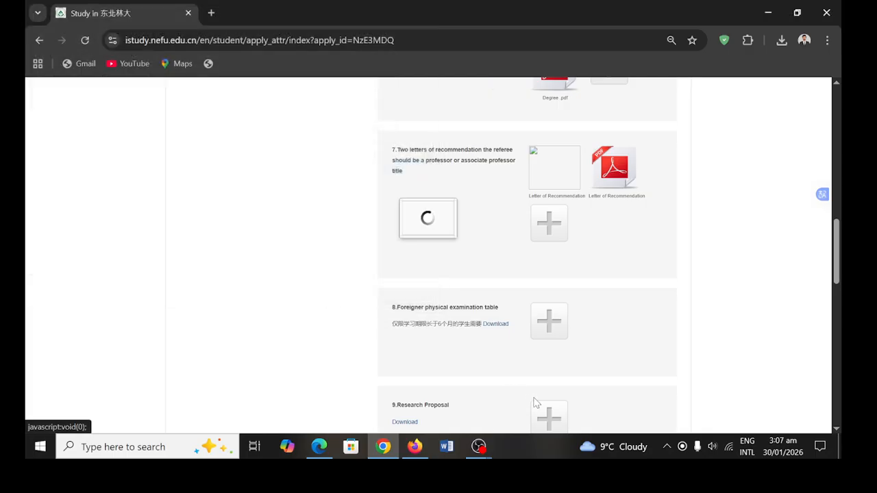
scroll(532, 402, "down", 4)
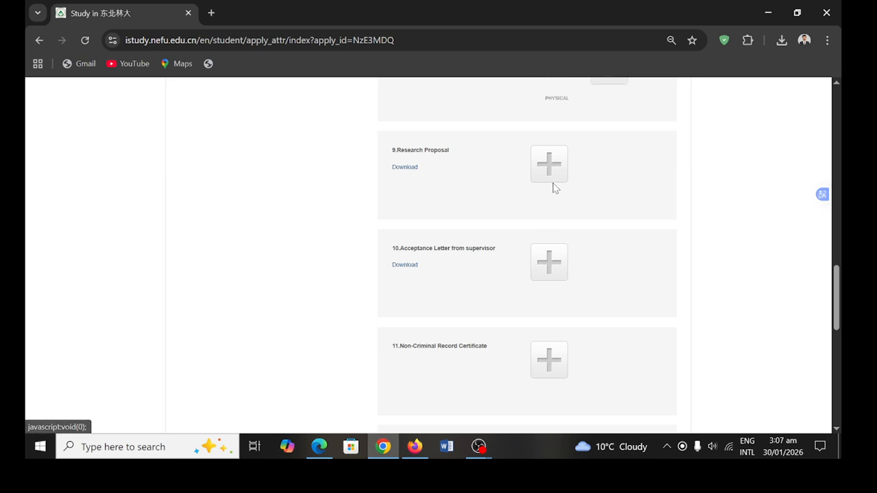
- Upload the BFU study plan file as the Research Proposal
left_click(553, 182)
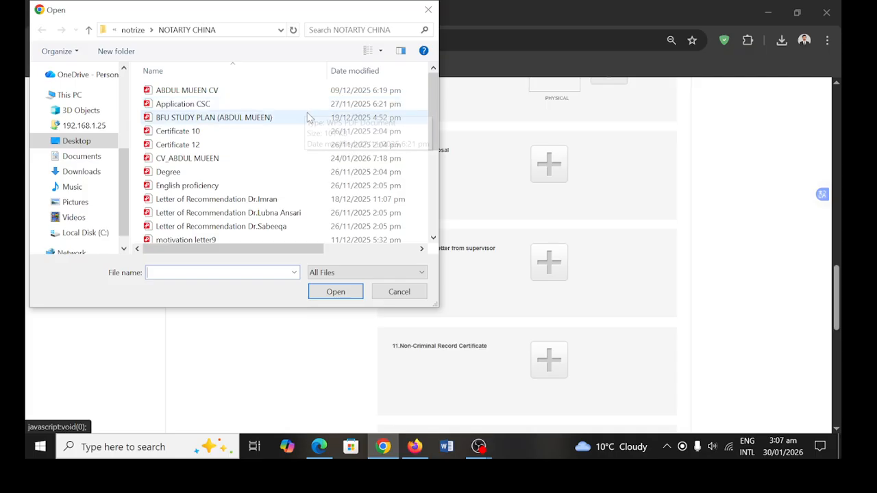
left_click(308, 118)
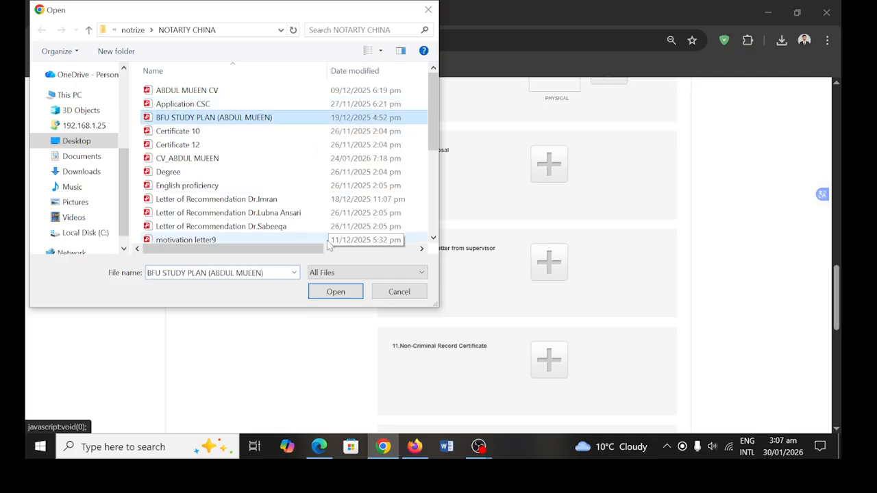
left_click(333, 295)
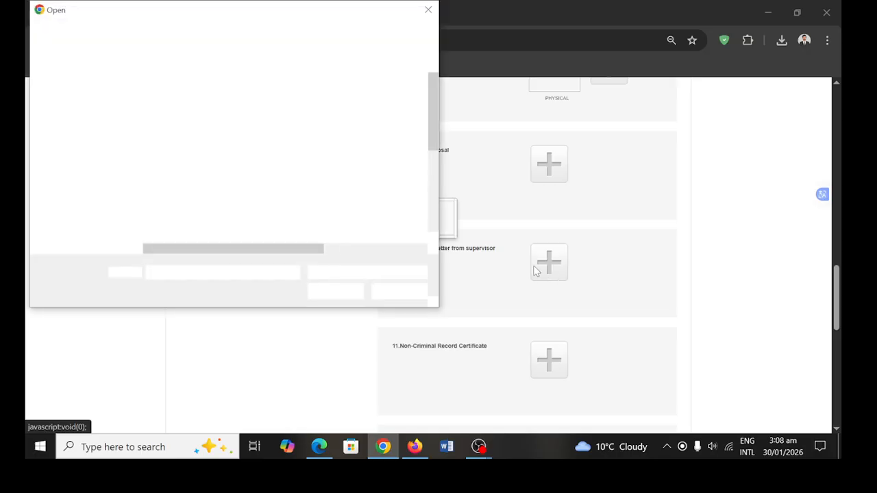
- Upload the offer letter as the supervisor's acceptance letter
scroll(433, 143, "down", 1)
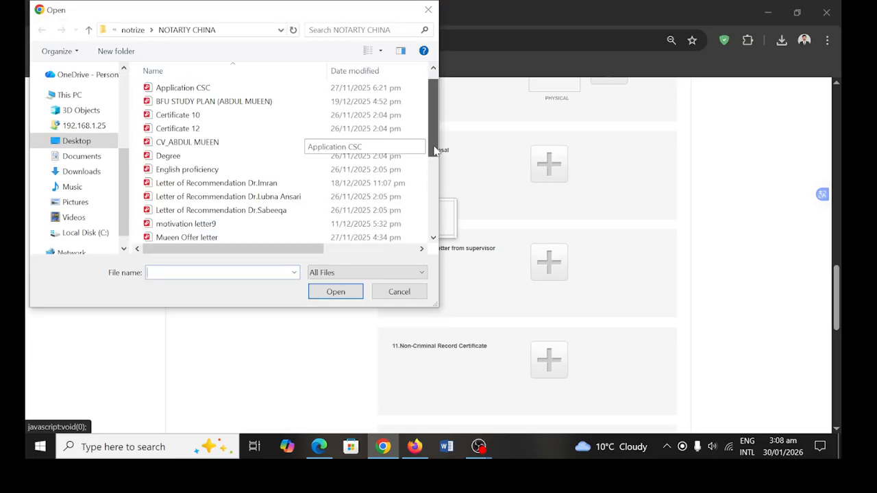
scroll(433, 143, "up", 1)
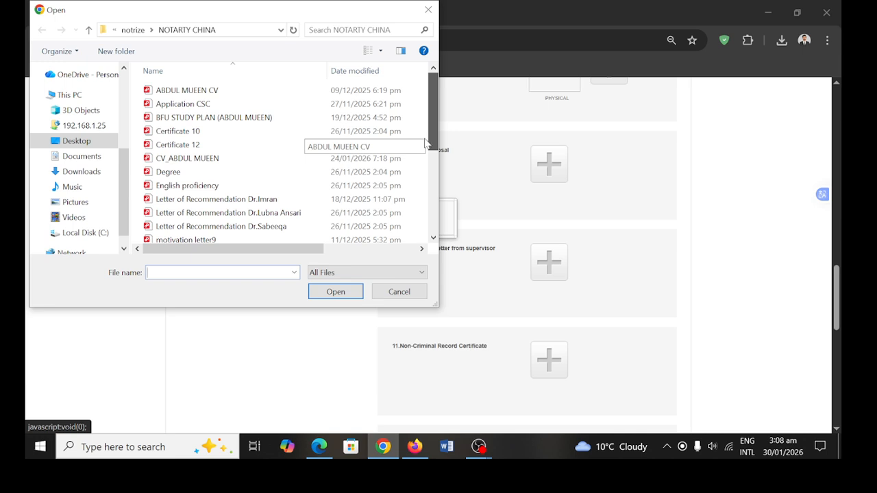
left_click_drag(429, 141, 430, 174)
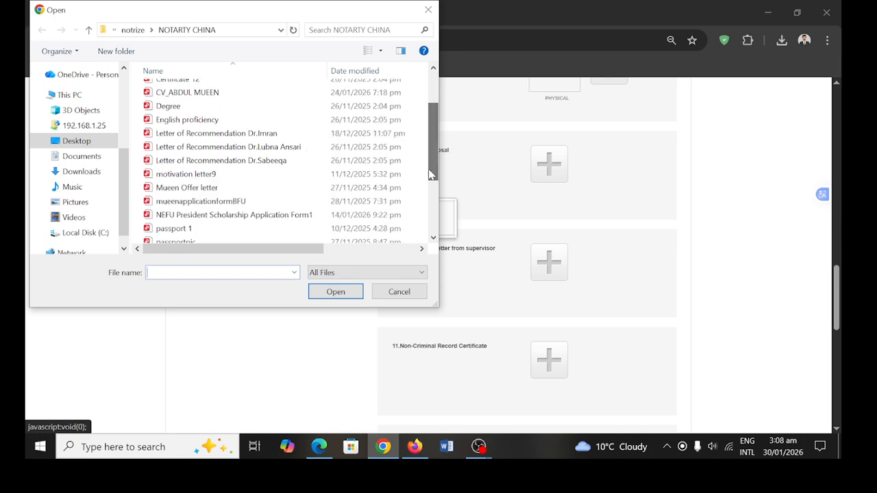
left_click(227, 187)
left_click(326, 297)
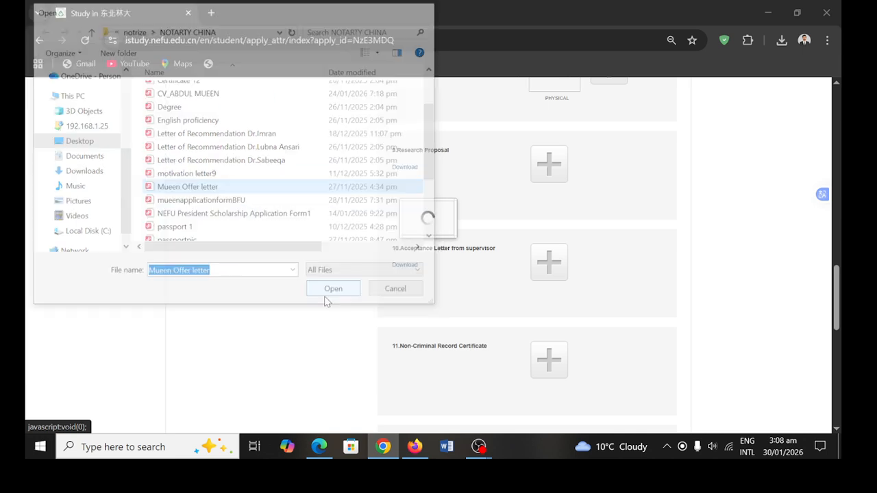
- Search for a Non-Criminal Record file by typing 'poli', then cancel the picker
left_click(548, 365)
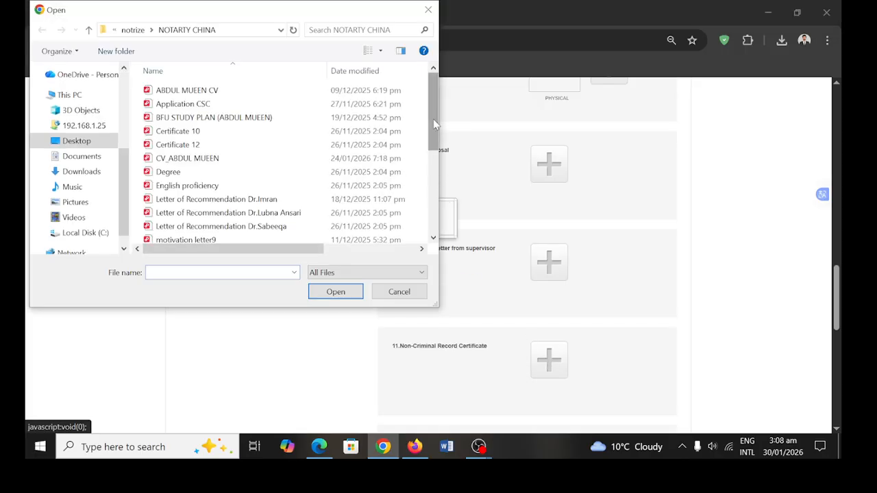
left_click_drag(433, 122, 430, 170)
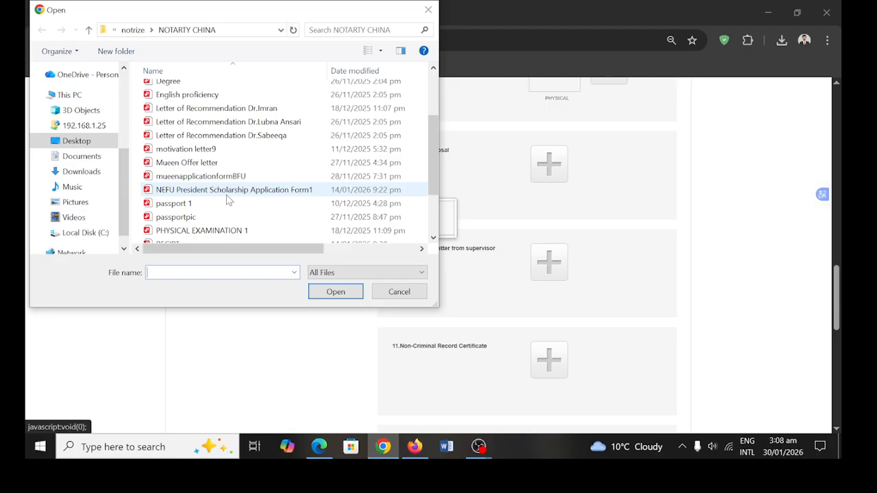
scroll(228, 200, "up", 3)
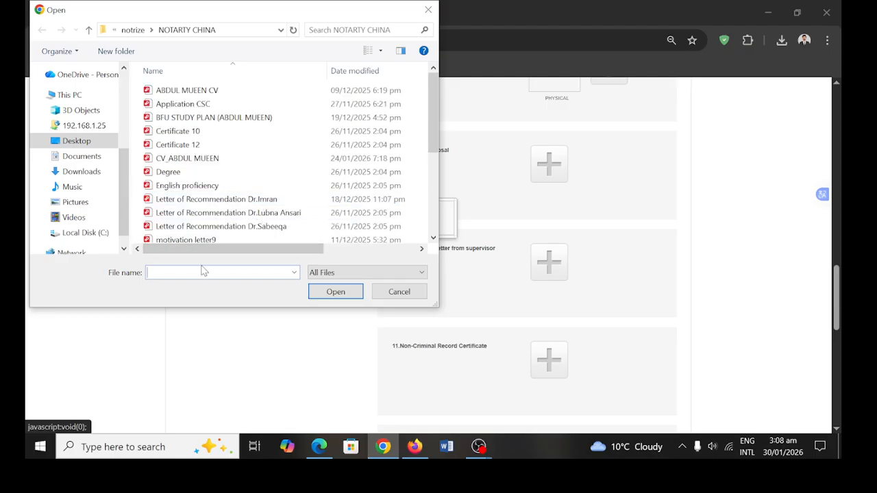
type("poli")
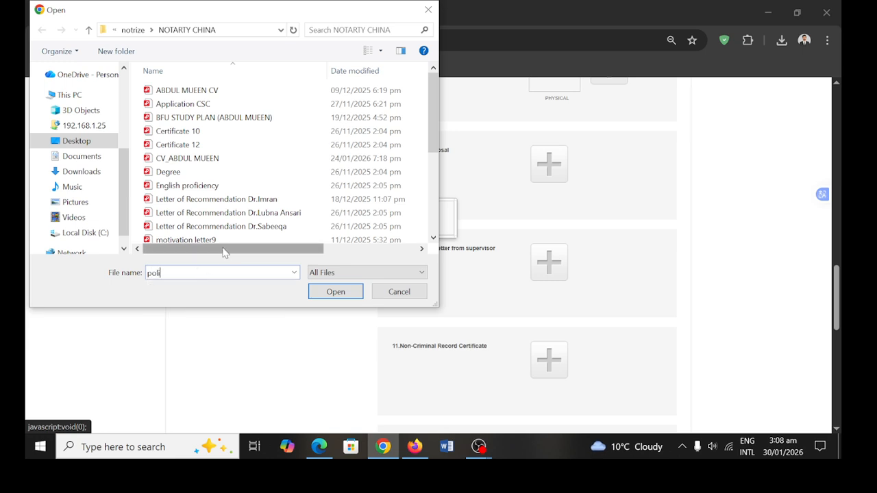
scroll(235, 191, "down", 3)
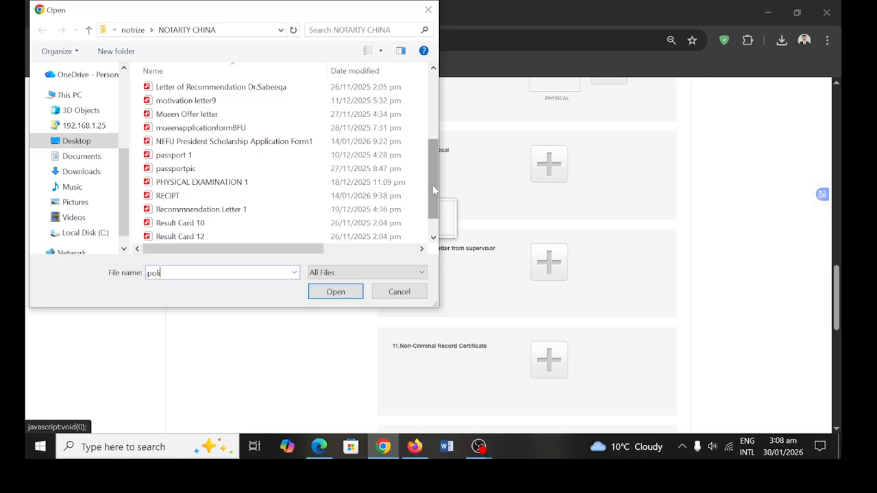
scroll(432, 179, "up", 3)
mouse_move(433, 154)
left_mouse_down()
mouse_move(438, 124)
mouse_move(443, 214)
mouse_move(439, 165)
left_mouse_up()
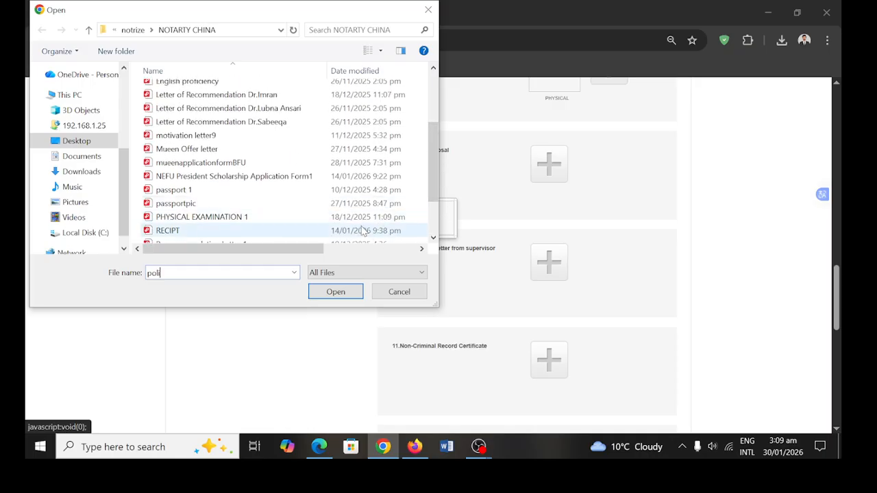
left_click(431, 10)
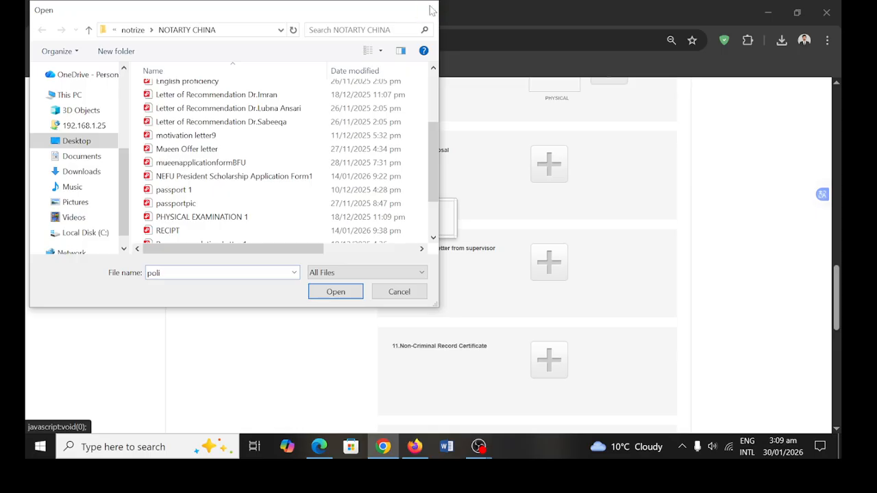
- Upload the English proficiency file under the Non-Criminal Record item
left_click(552, 358)
scroll(511, 357, "down", 6)
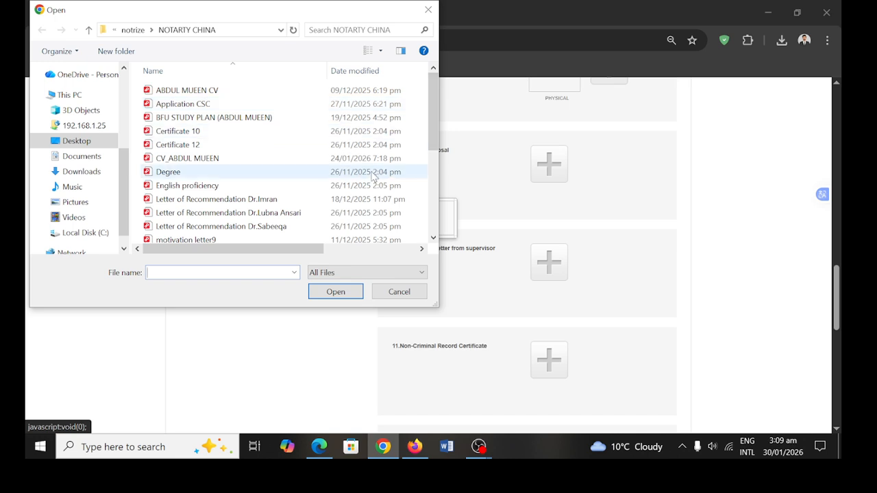
left_click(317, 185)
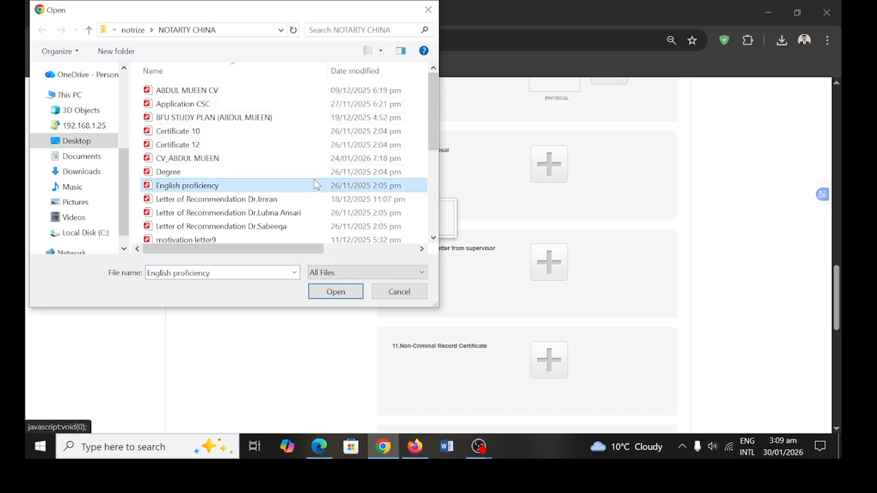
left_click(336, 292)
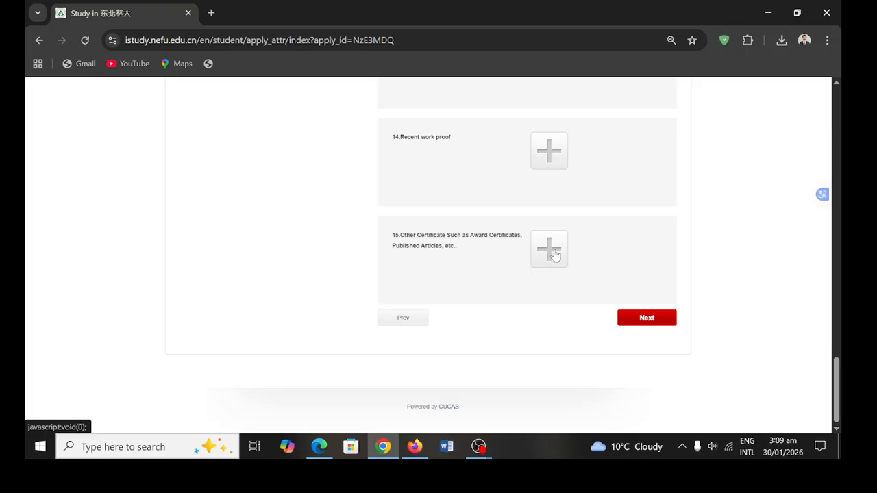
left_click(555, 254)
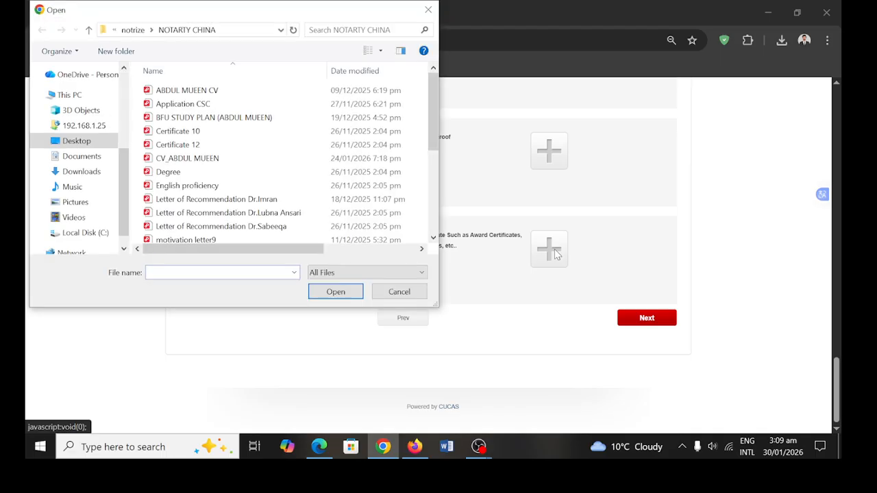
left_click(407, 298)
left_click(666, 327)
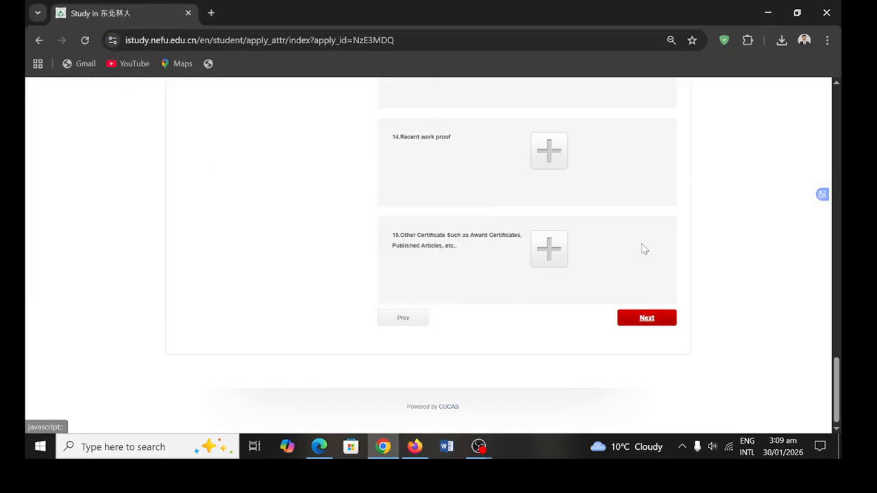
scroll(645, 249, "up", 3)
scroll(644, 248, "up", 15)
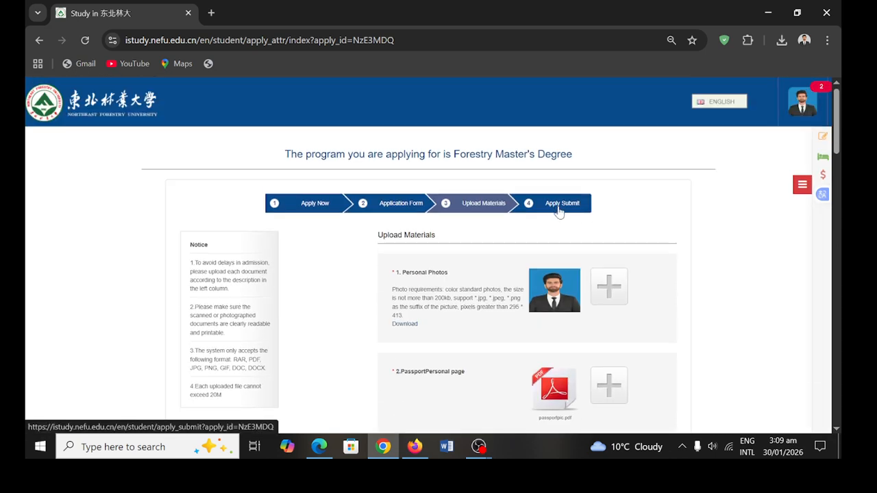
scroll(495, 317, "down", 15)
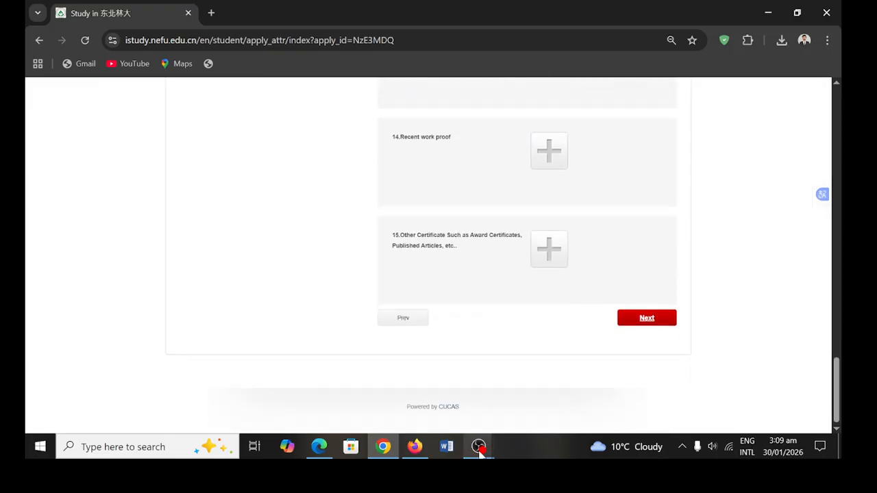
left_click(444, 397)
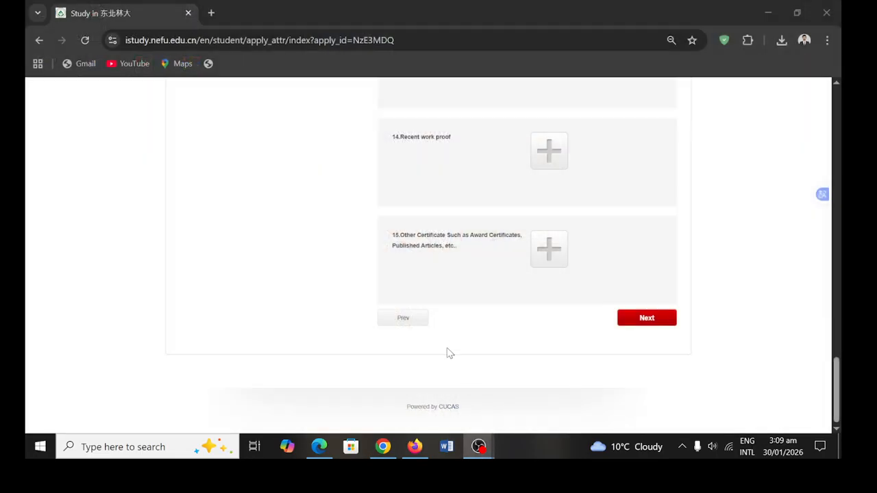